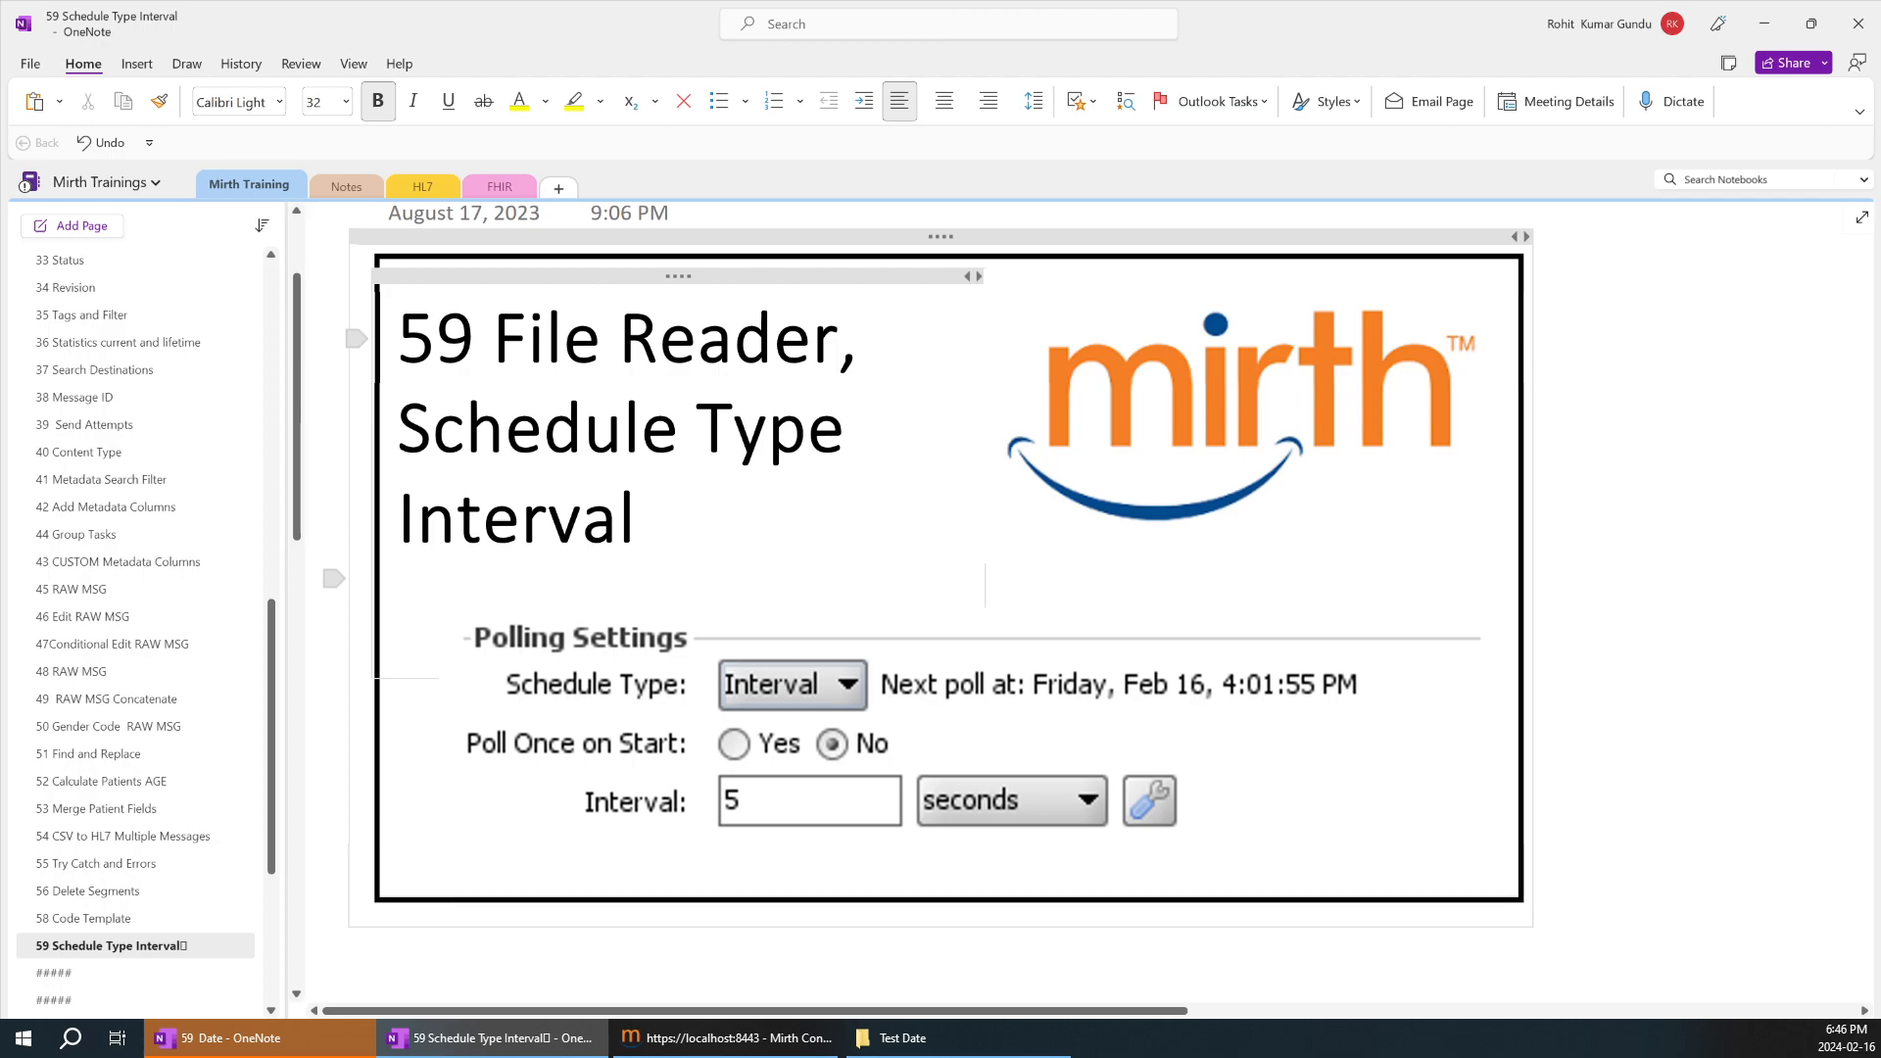
# Step: Highlight the schedule type wording in the lesson title on the note page
pyautogui.hotkey('shift', 'Left')
pyautogui.hotkey('shift', 'Left')
pyautogui.hotkey('shift', 'Left')
pyautogui.hotkey('shift', 'Left')
pyautogui.hotkey('shift', 'Left')
pyautogui.hotkey('shift', 'Left')
pyautogui.hotkey('shift', 'Left')
pyautogui.hotkey('shift', 'Left')
pyautogui.hotkey('shift', 'Left')
pyautogui.hotkey('shift', 'Left')
pyautogui.hotkey('shift', 'Left')
pyautogui.hotkey('shift', 'Left')
pyautogui.hotkey('shift', 'Left')
pyautogui.hotkey('shift', 'Left')
pyautogui.hotkey('shift', 'Left')
pyautogui.hotkey('shift', 'Left')
pyautogui.hotkey('shift', 'Left')
pyautogui.hotkey('shift', 'Left')
pyautogui.hotkey('shift', 'Left')
pyautogui.hotkey('shift', 'Left')
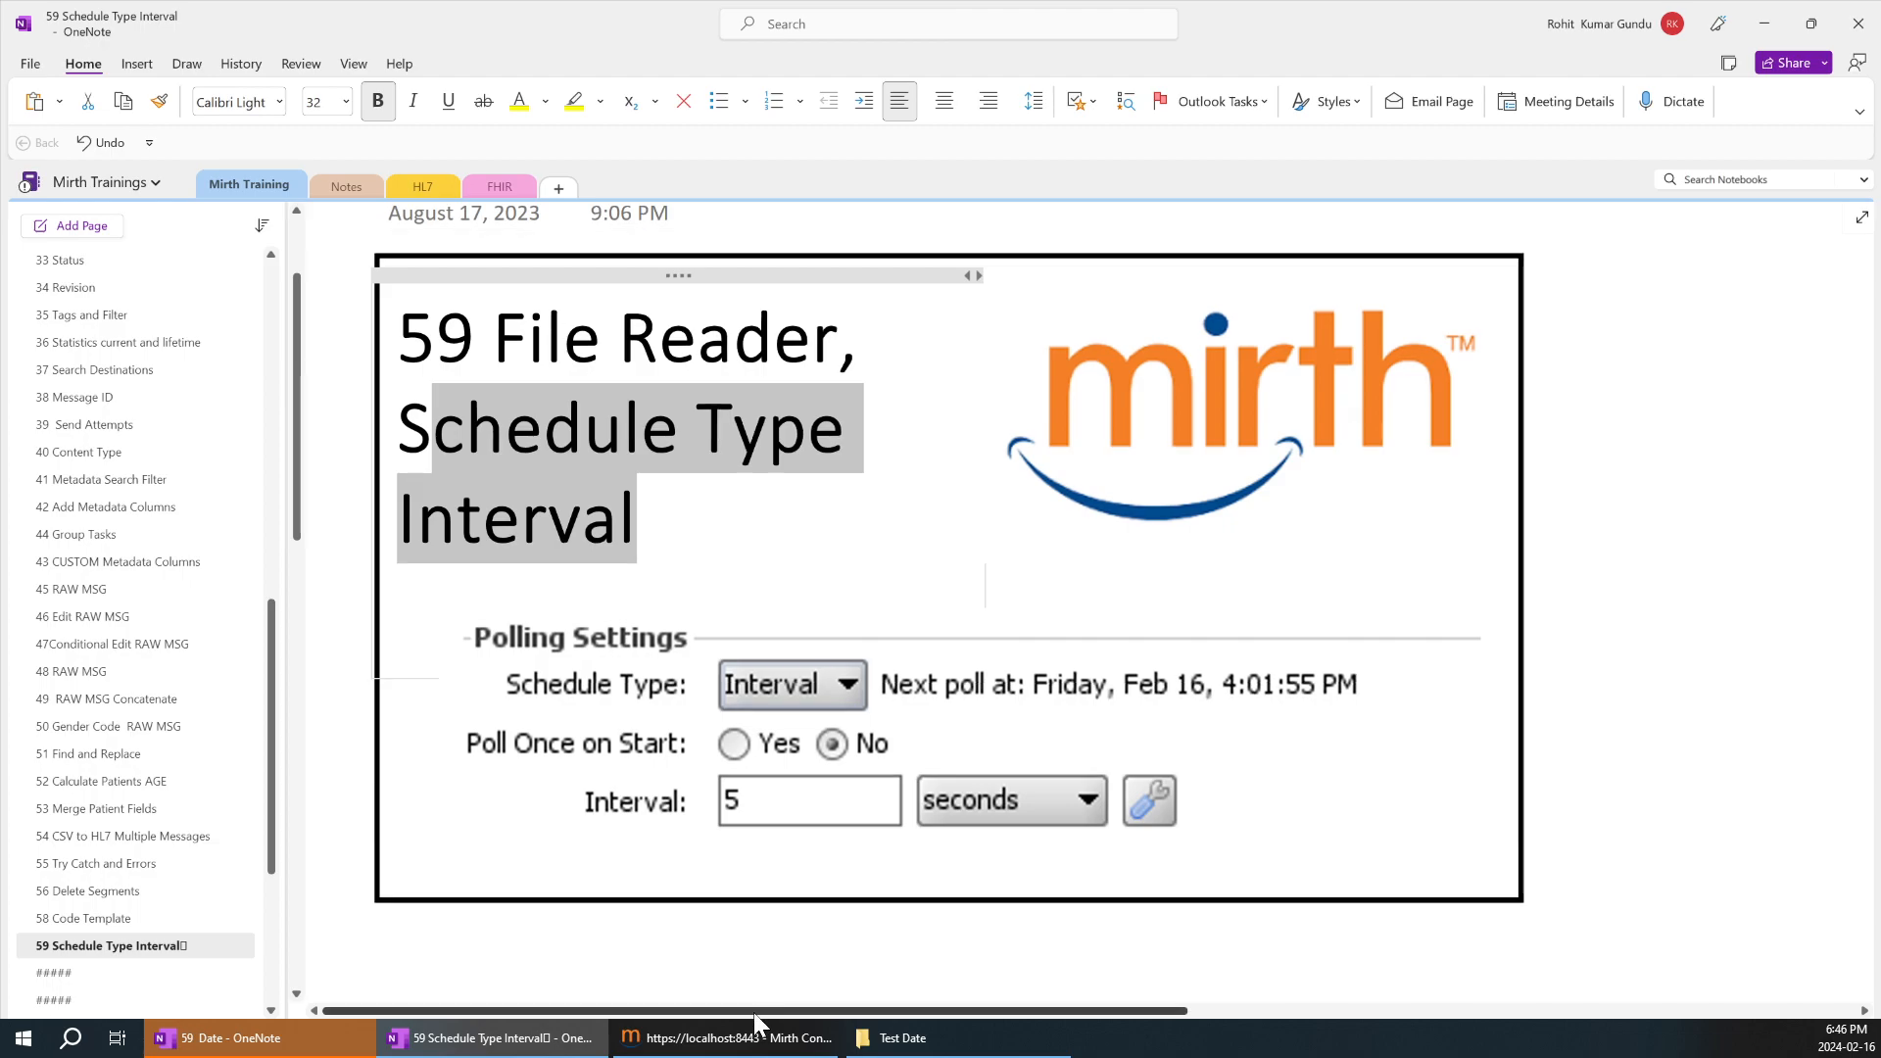
# Step: Switch to Mirth Connect Administrator and open the File Picker channel's source settings
pyautogui.click(725, 1037)
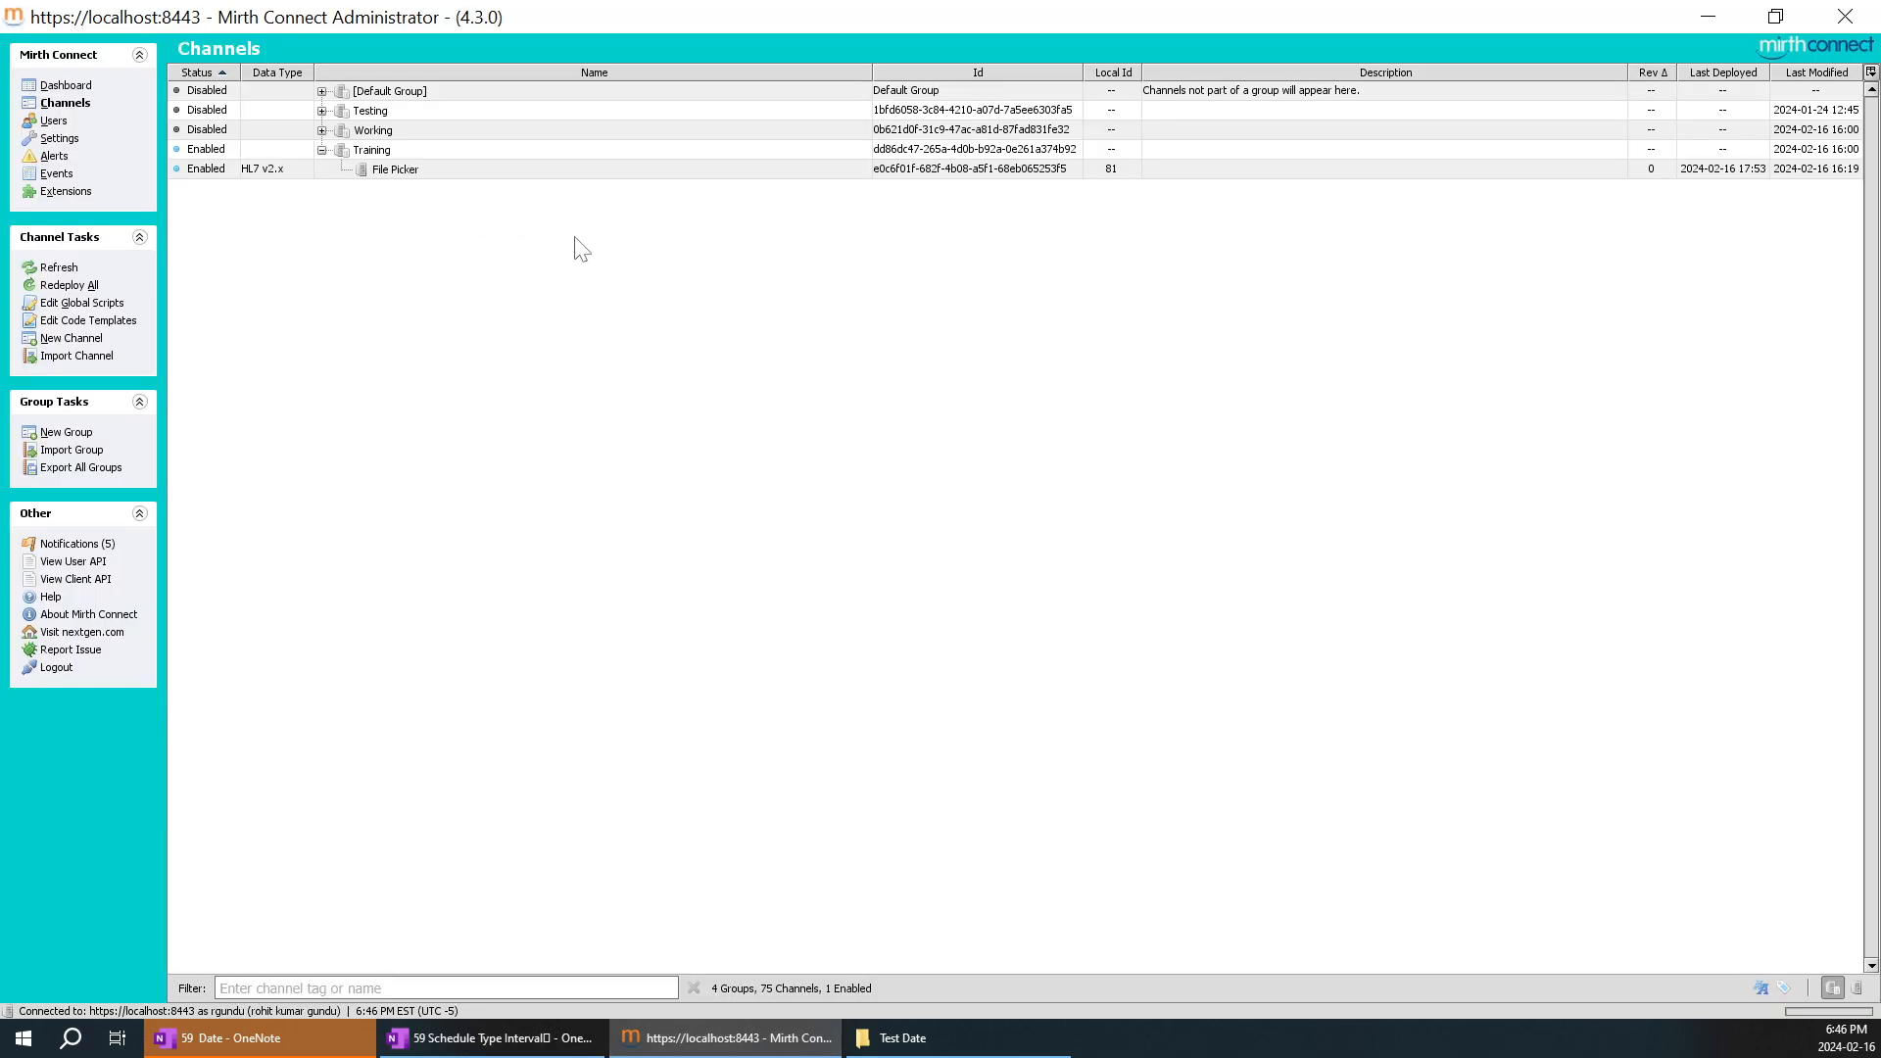
pyautogui.click(401, 173)
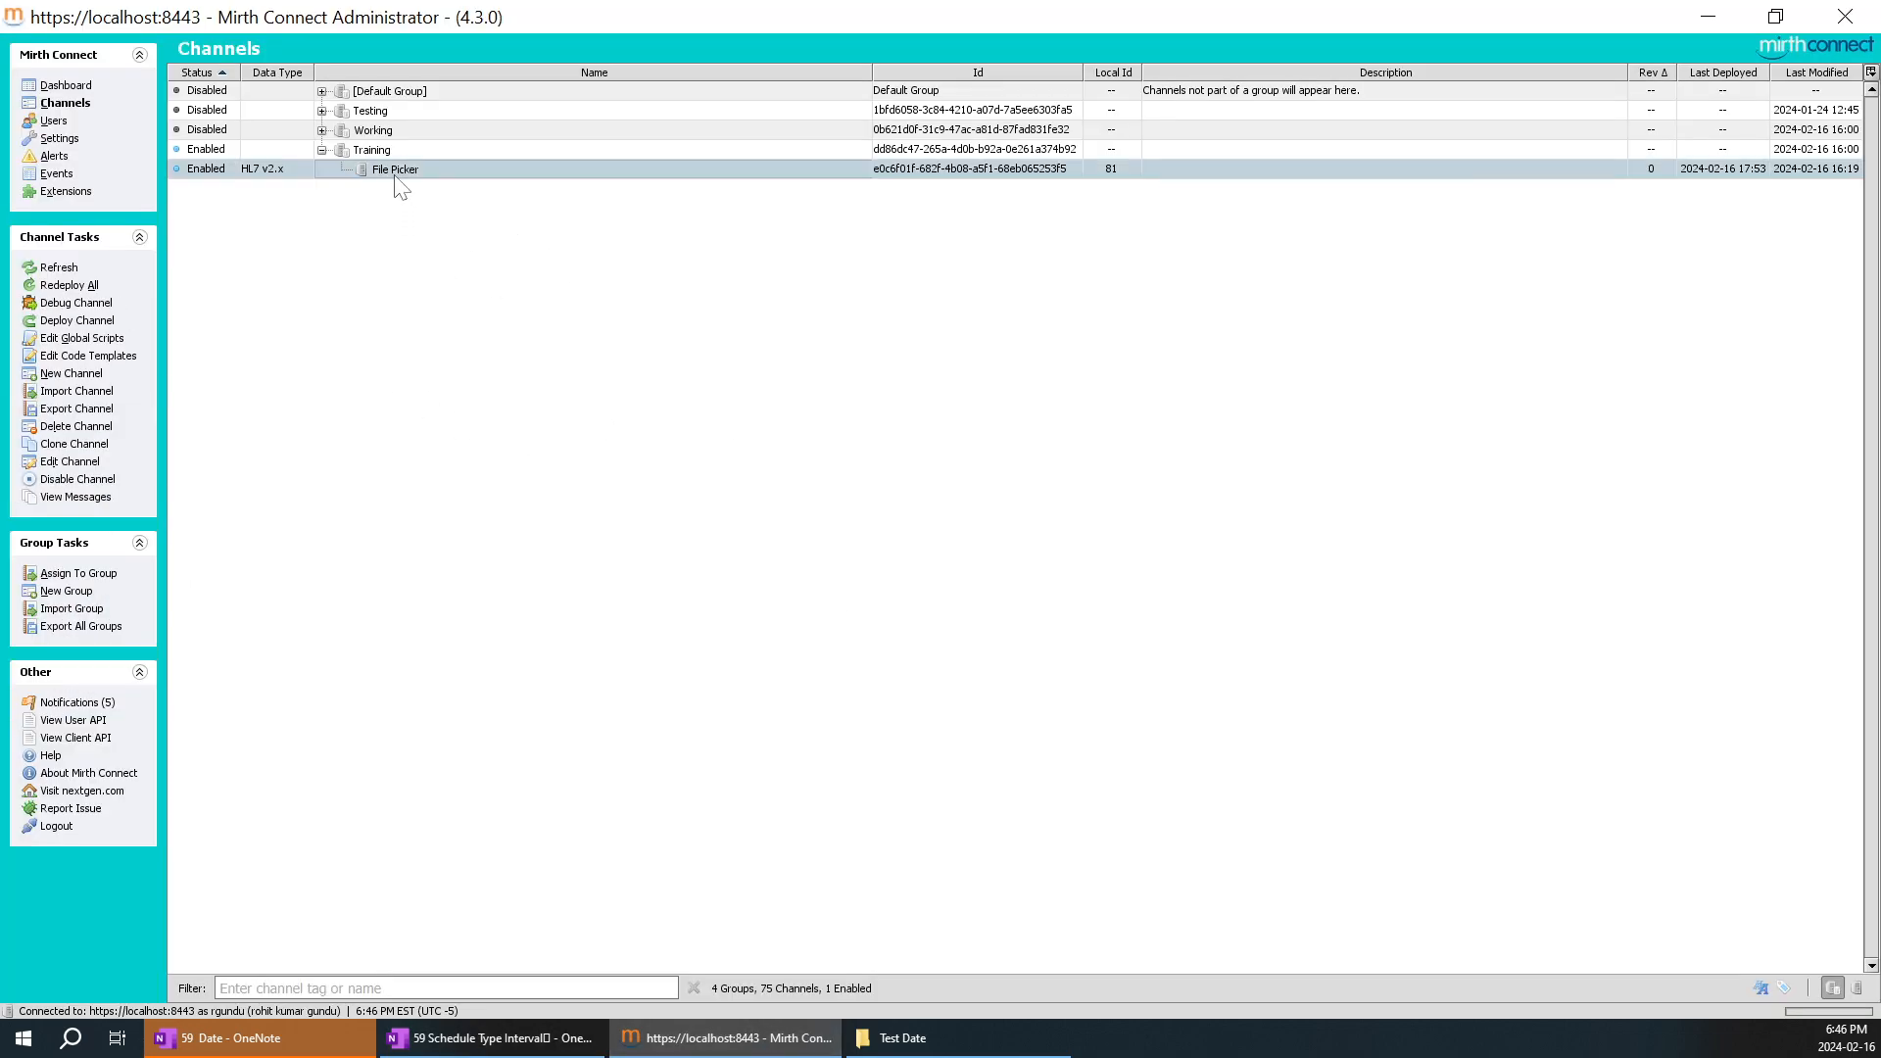
pyautogui.doubleClick(396, 176)
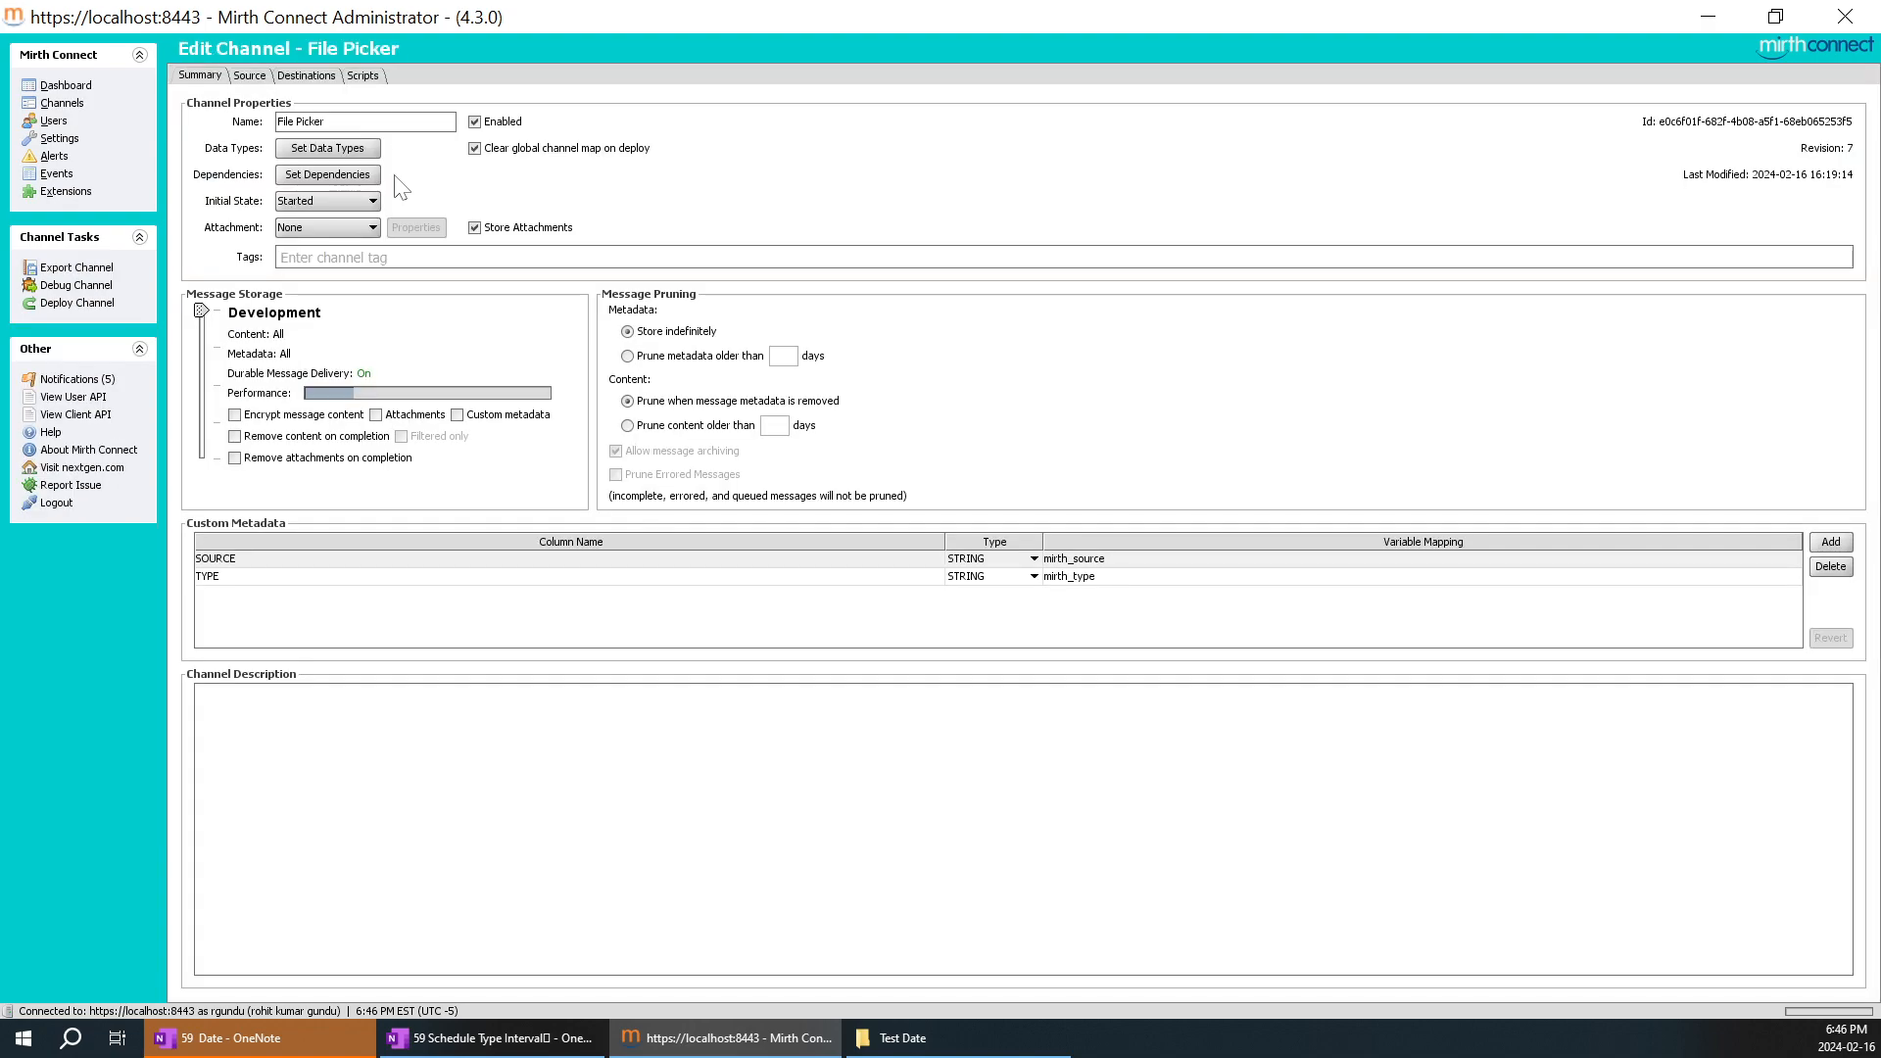
pyautogui.click(249, 75)
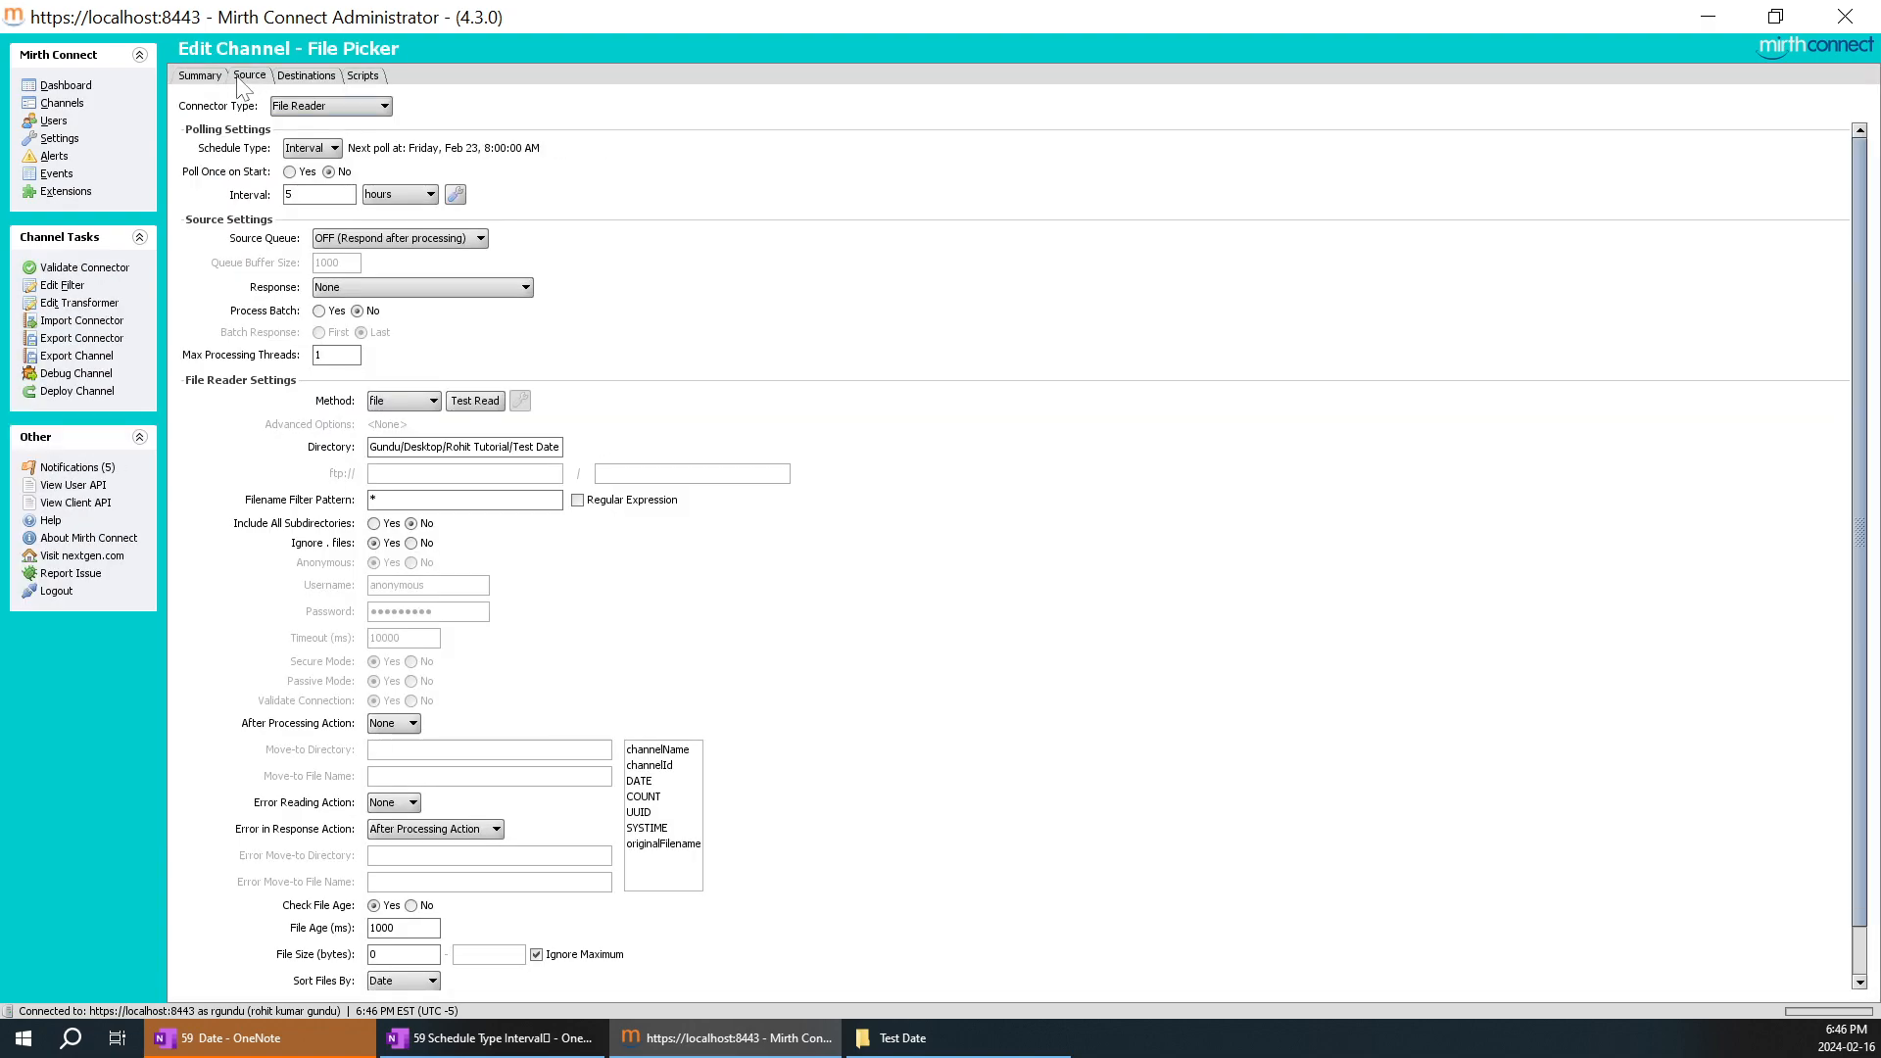
# Step: Reset the source connector's settings by changing its type to Channel Reader and back to File Reader
pyautogui.click(308, 106)
pyautogui.click(312, 125)
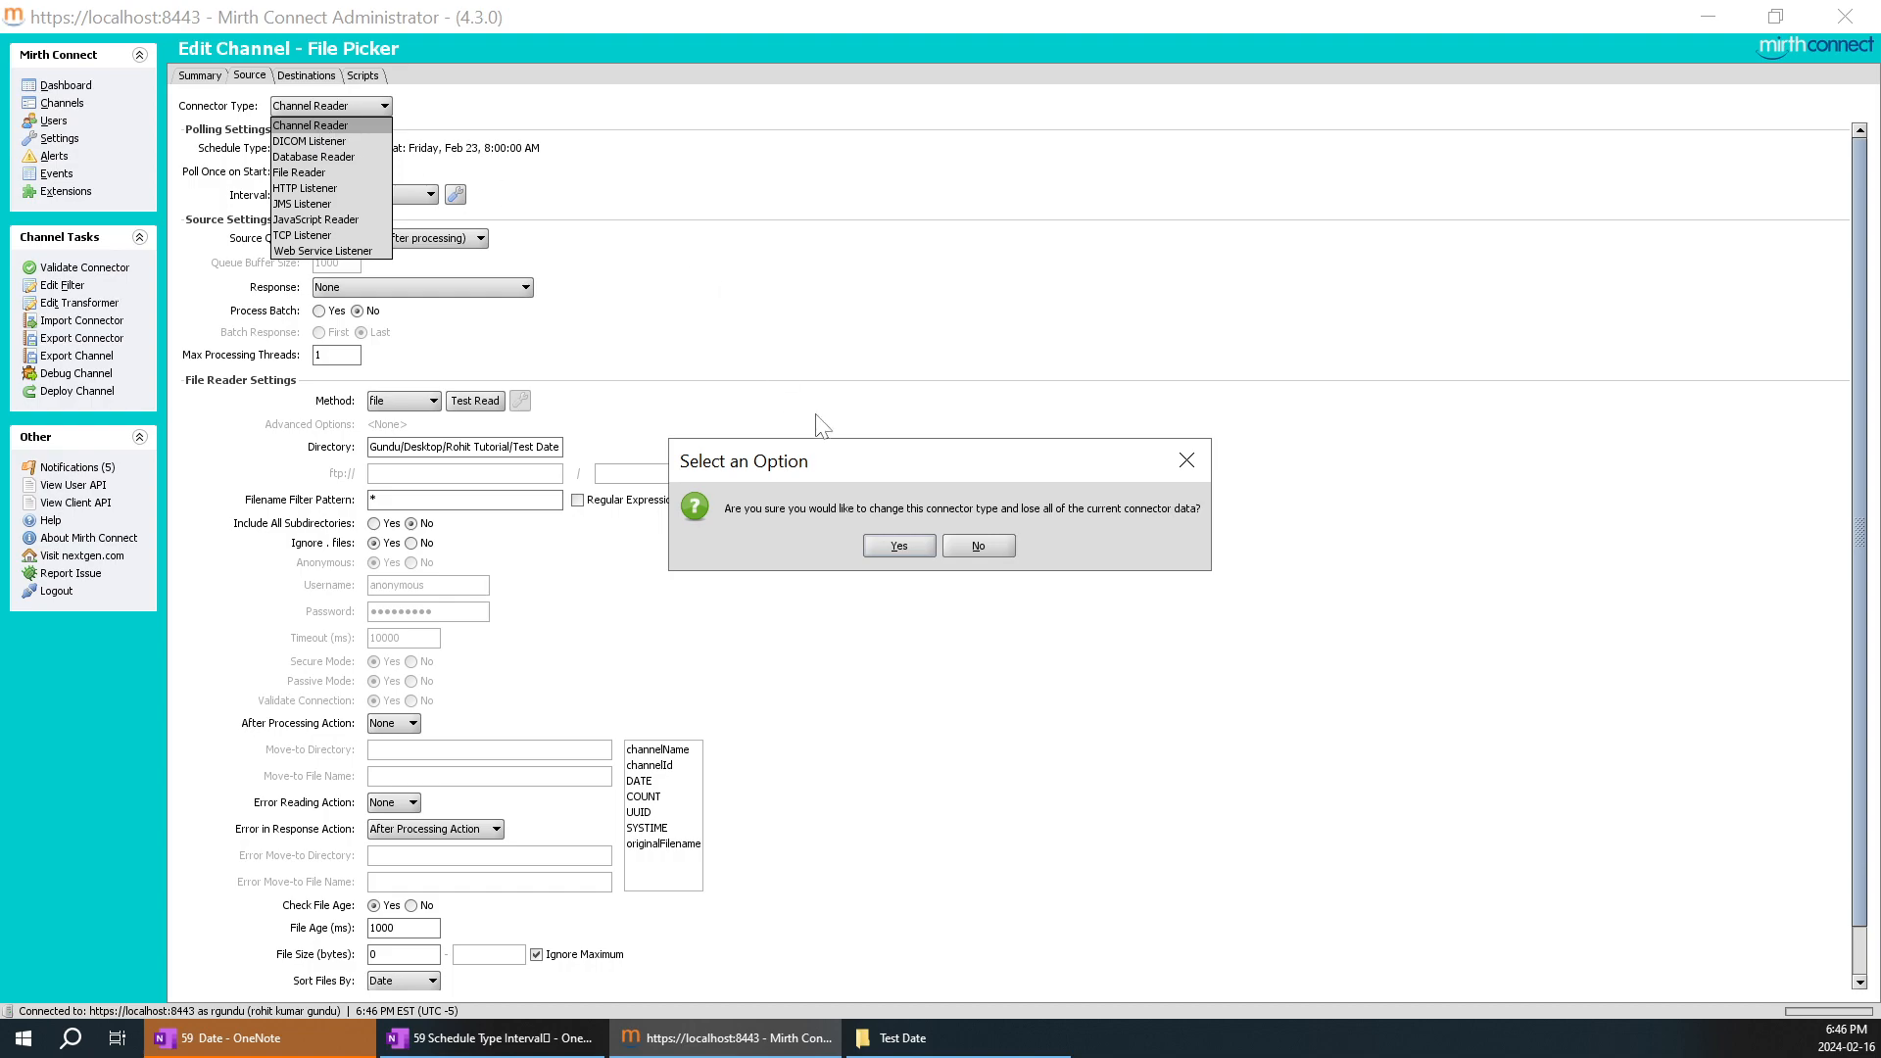
pyautogui.click(899, 545)
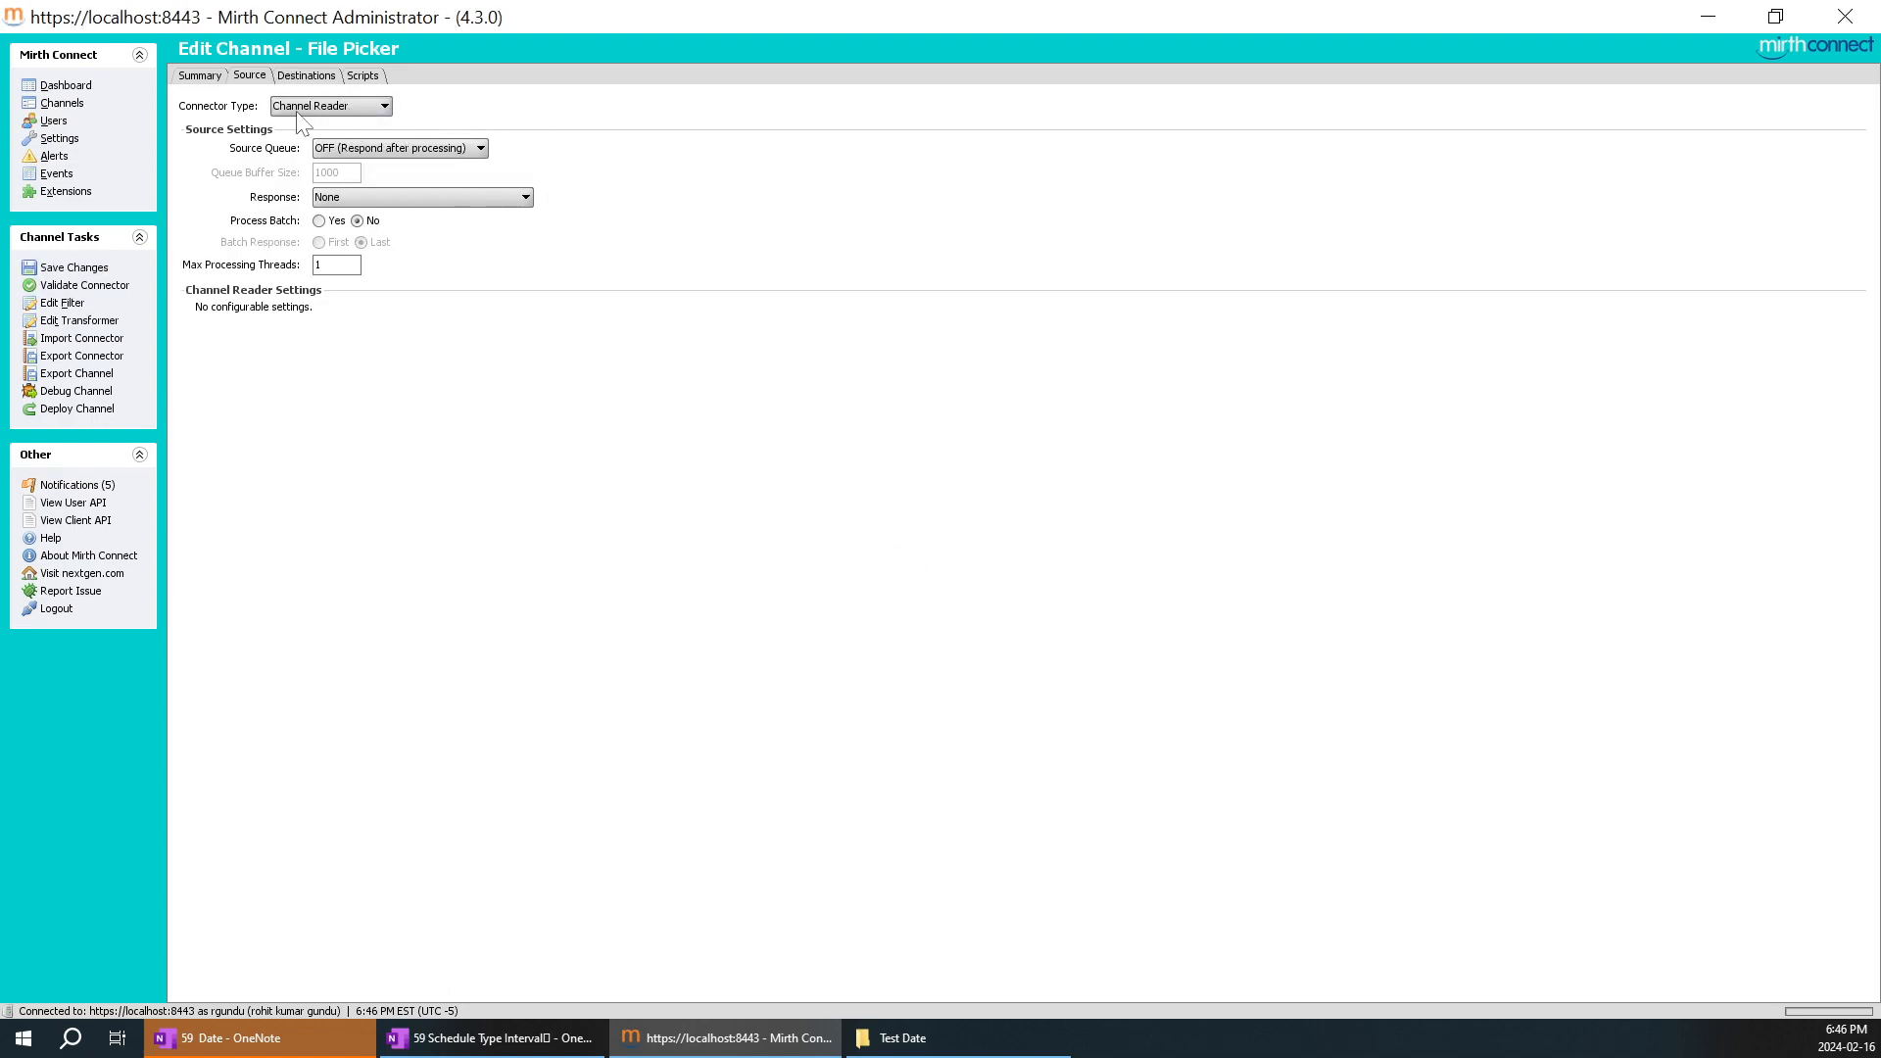
pyautogui.click(324, 108)
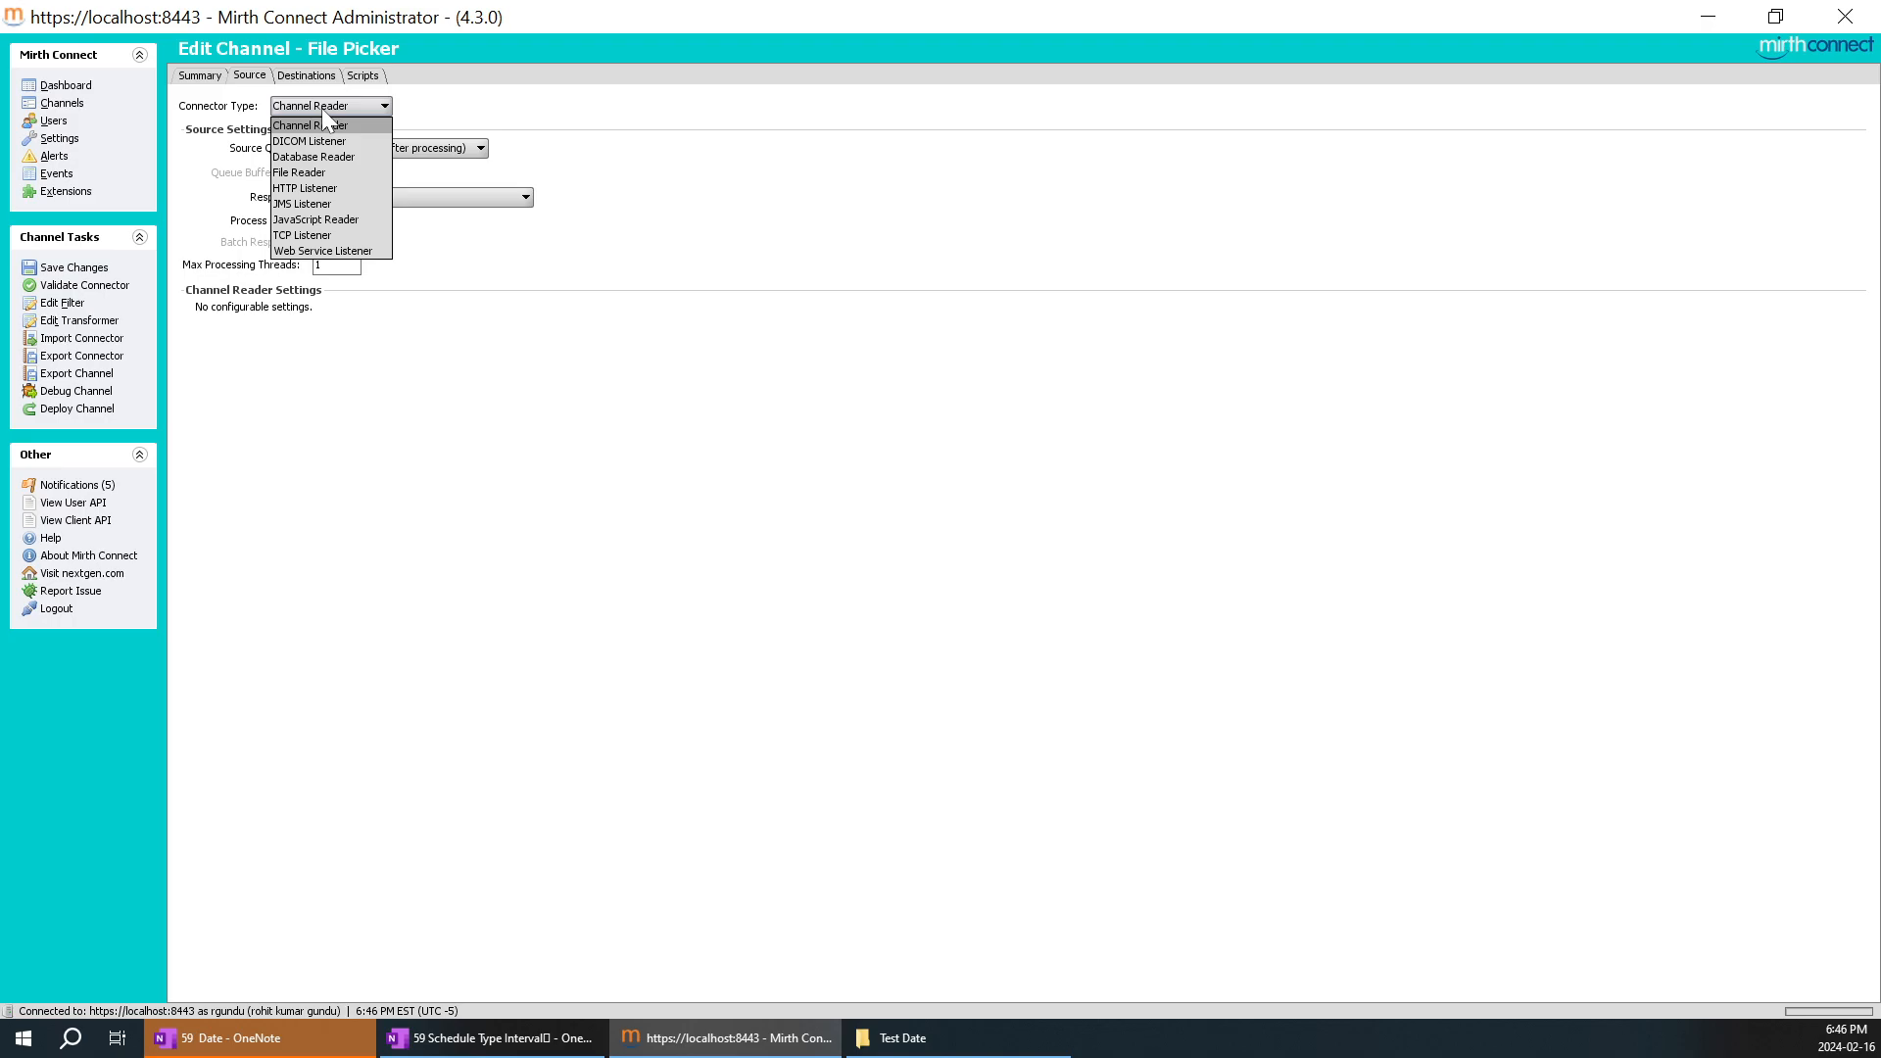
pyautogui.click(327, 172)
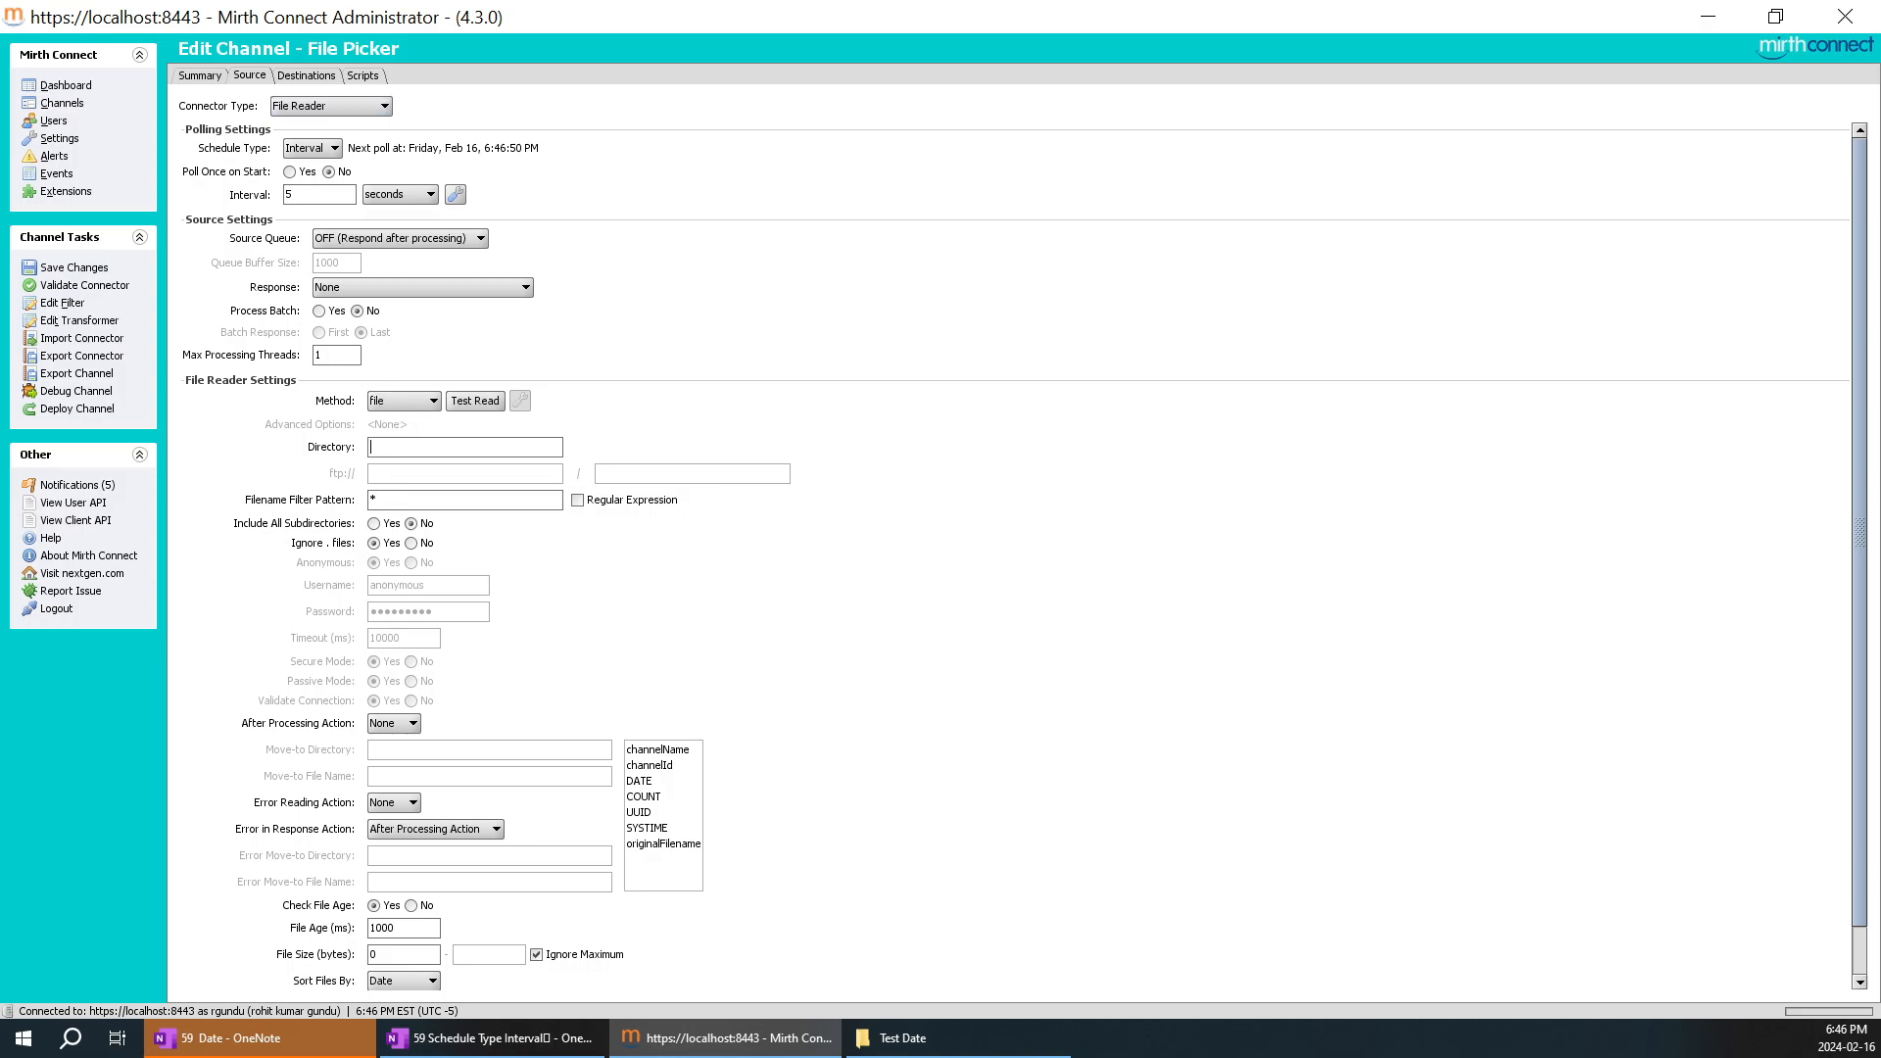
# Step: Copy the Test Date folder's path from File Explorer into the File Reader directory and test reading from it
pyautogui.click(1063, 1040)
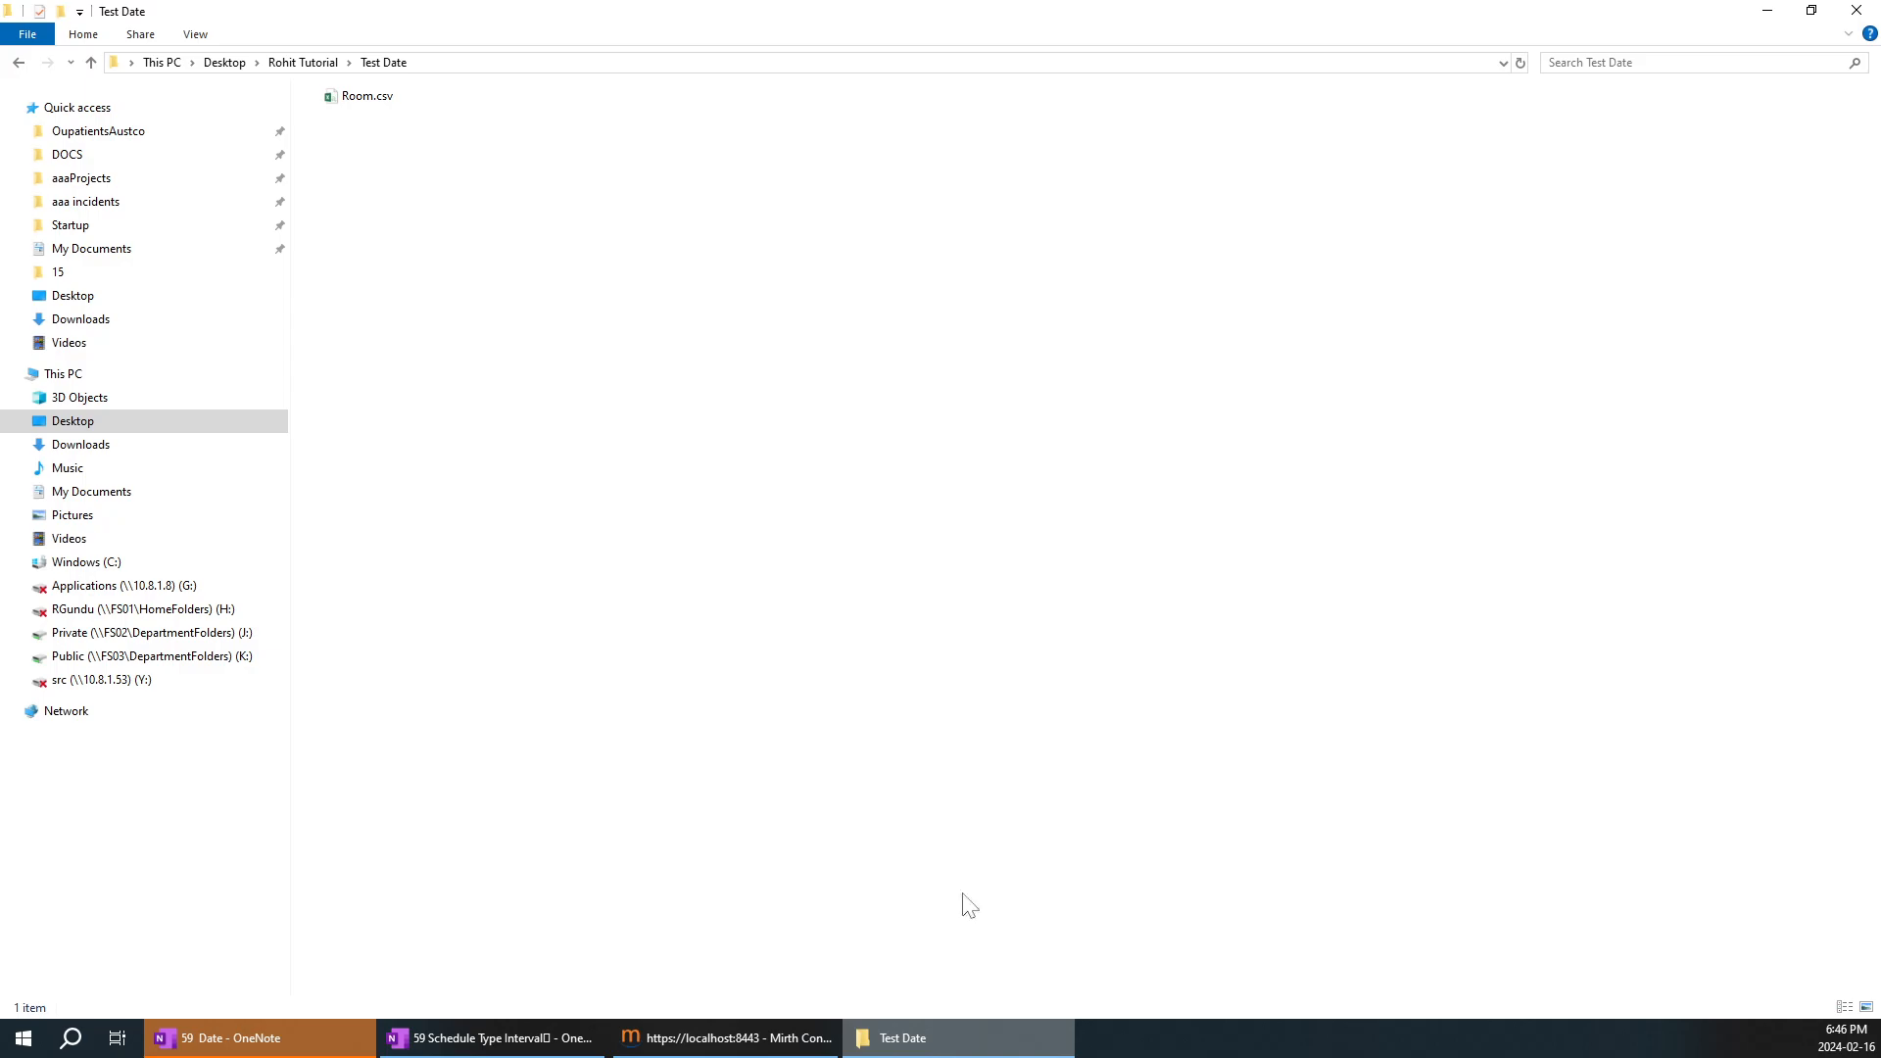
pyautogui.click(466, 64)
pyautogui.hotkey('ctrl', 'c')
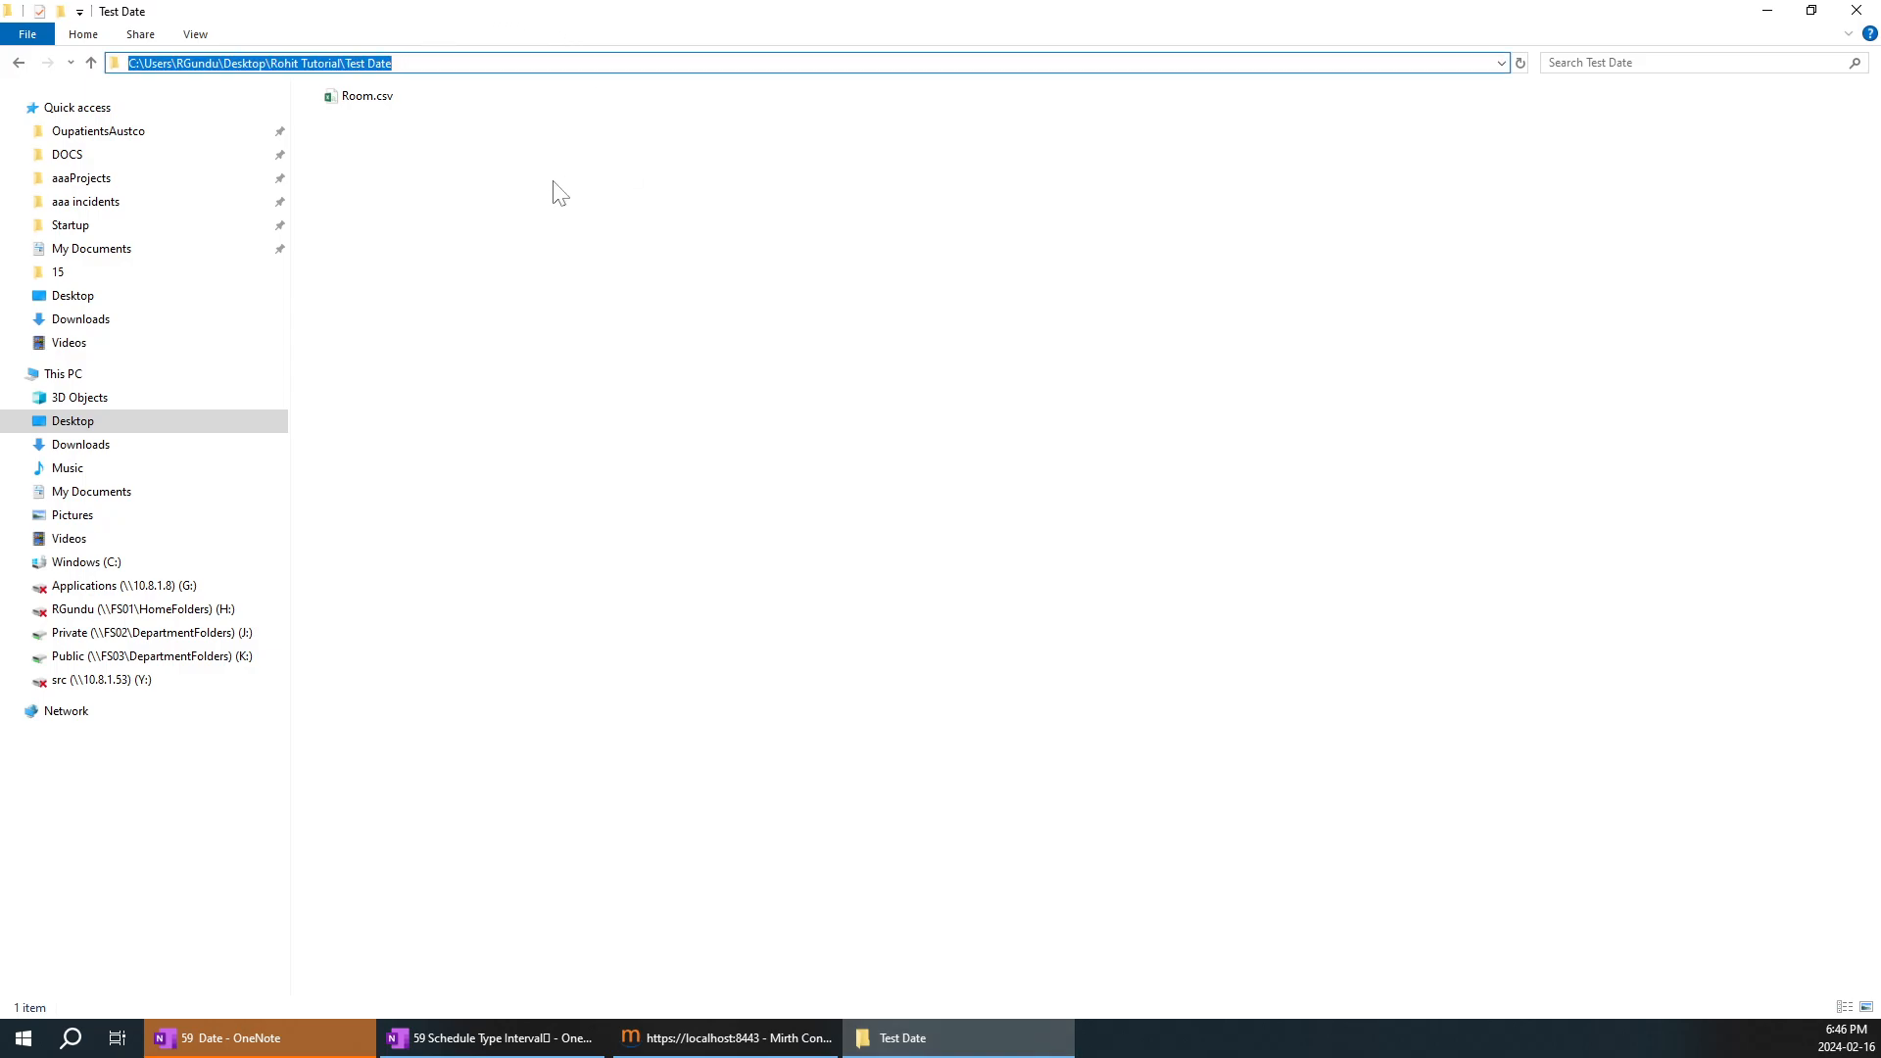
pyautogui.hotkey('alt', 'Tab')
pyautogui.hotkey('ctrl', 'v')
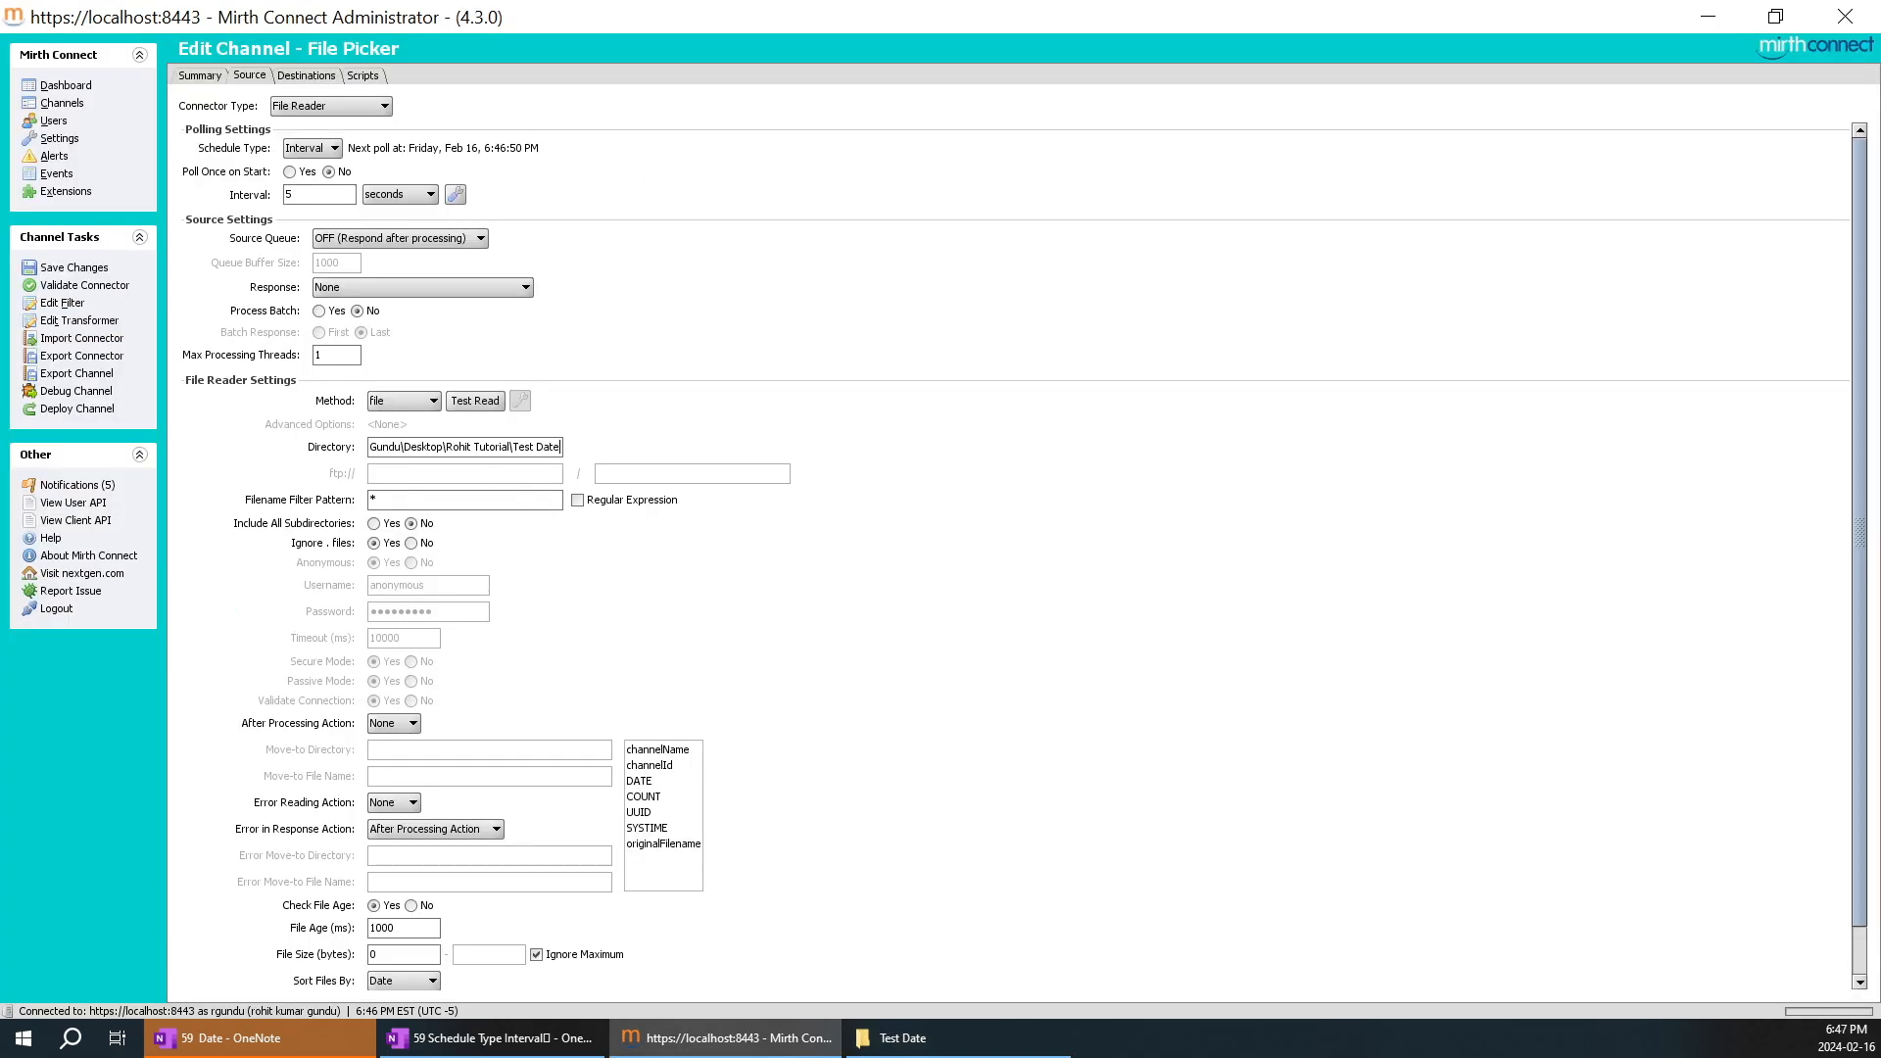
pyautogui.click(475, 401)
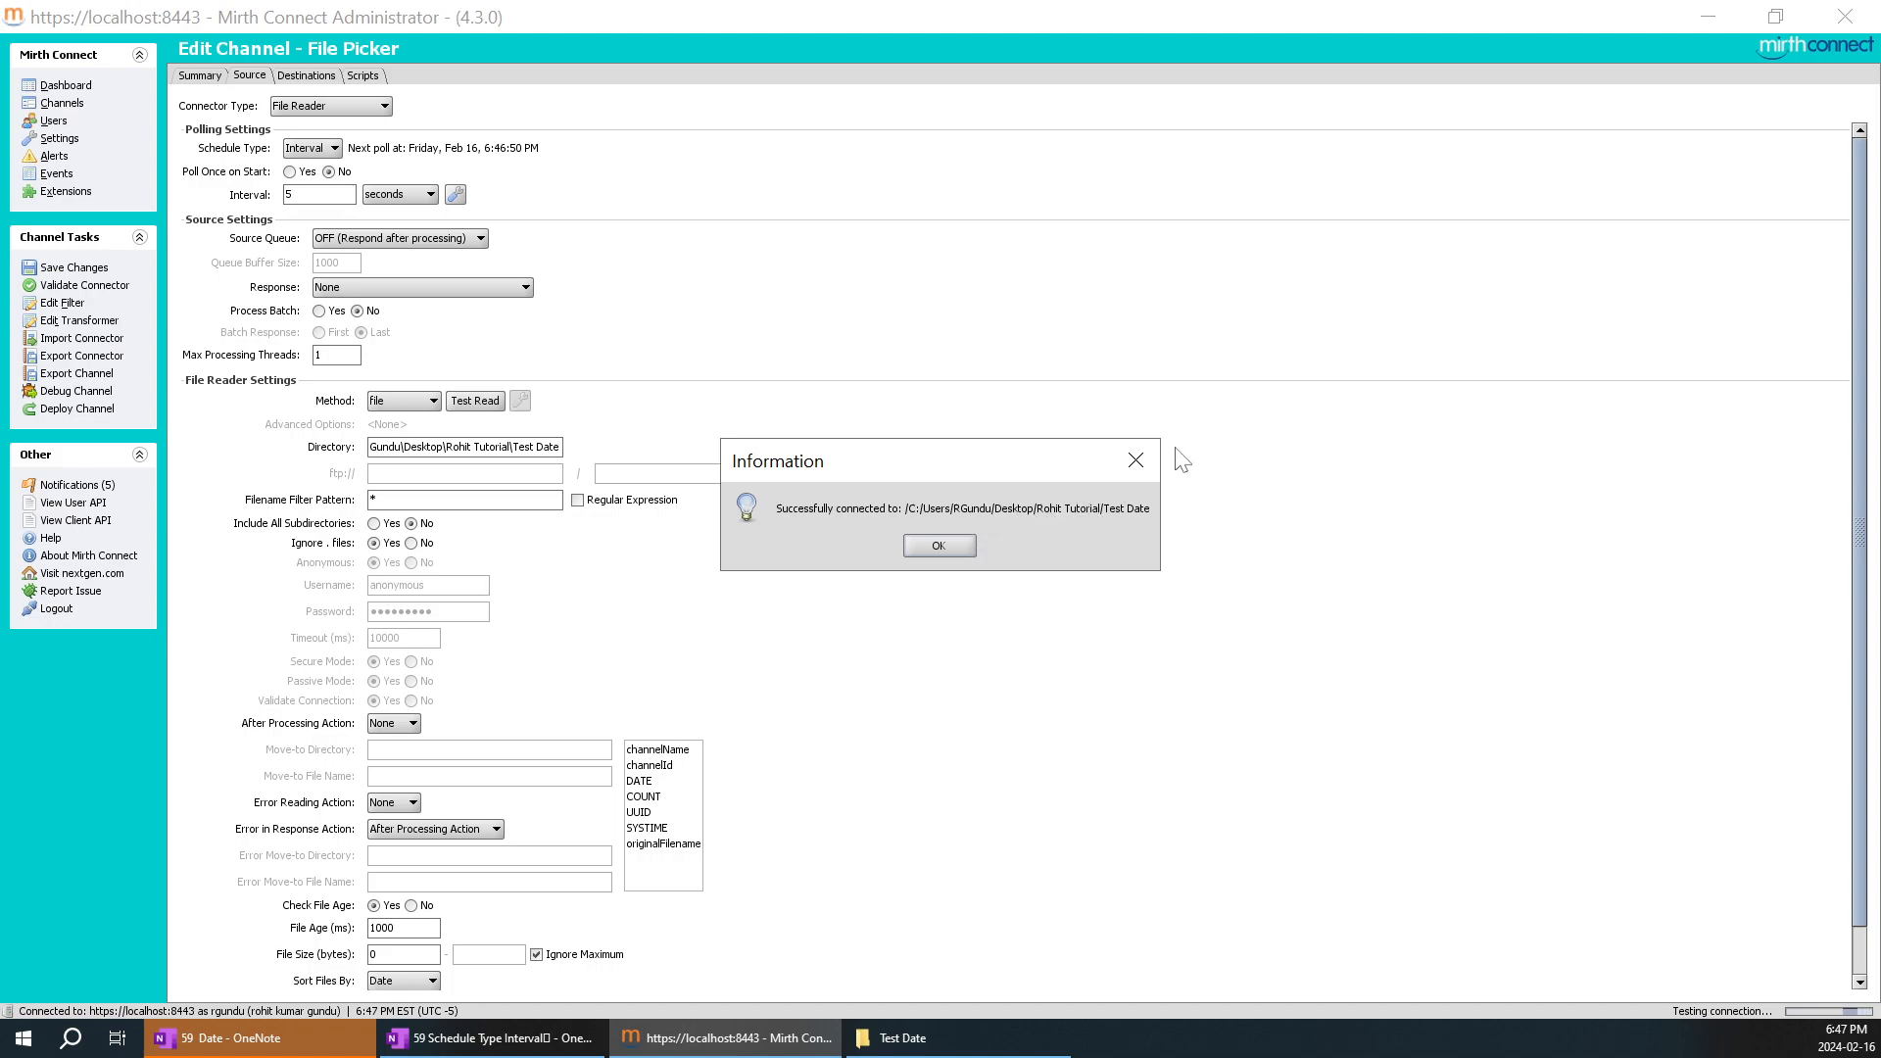
pyautogui.click(1135, 461)
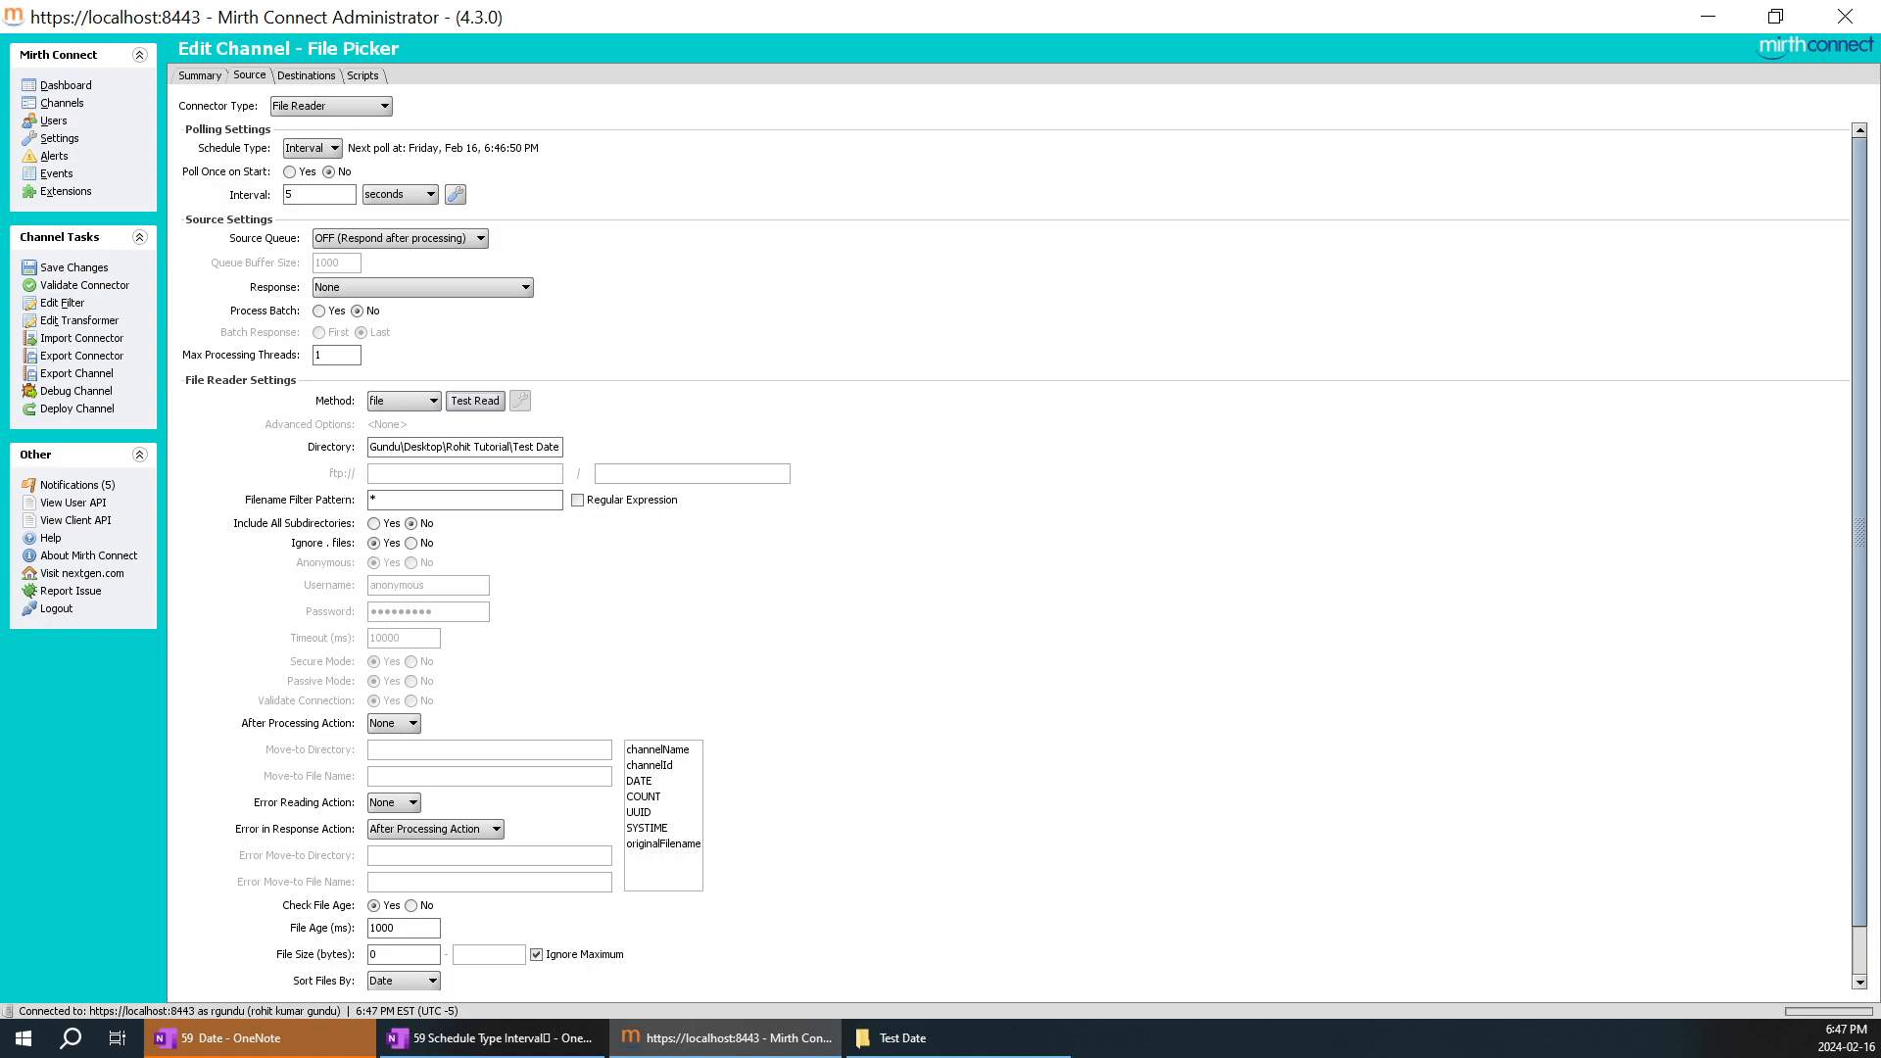
# Step: Inspect the Test Date folder's contents in File Explorer and review the channel's polling interval in Mirth Connect
pyautogui.click(957, 1035)
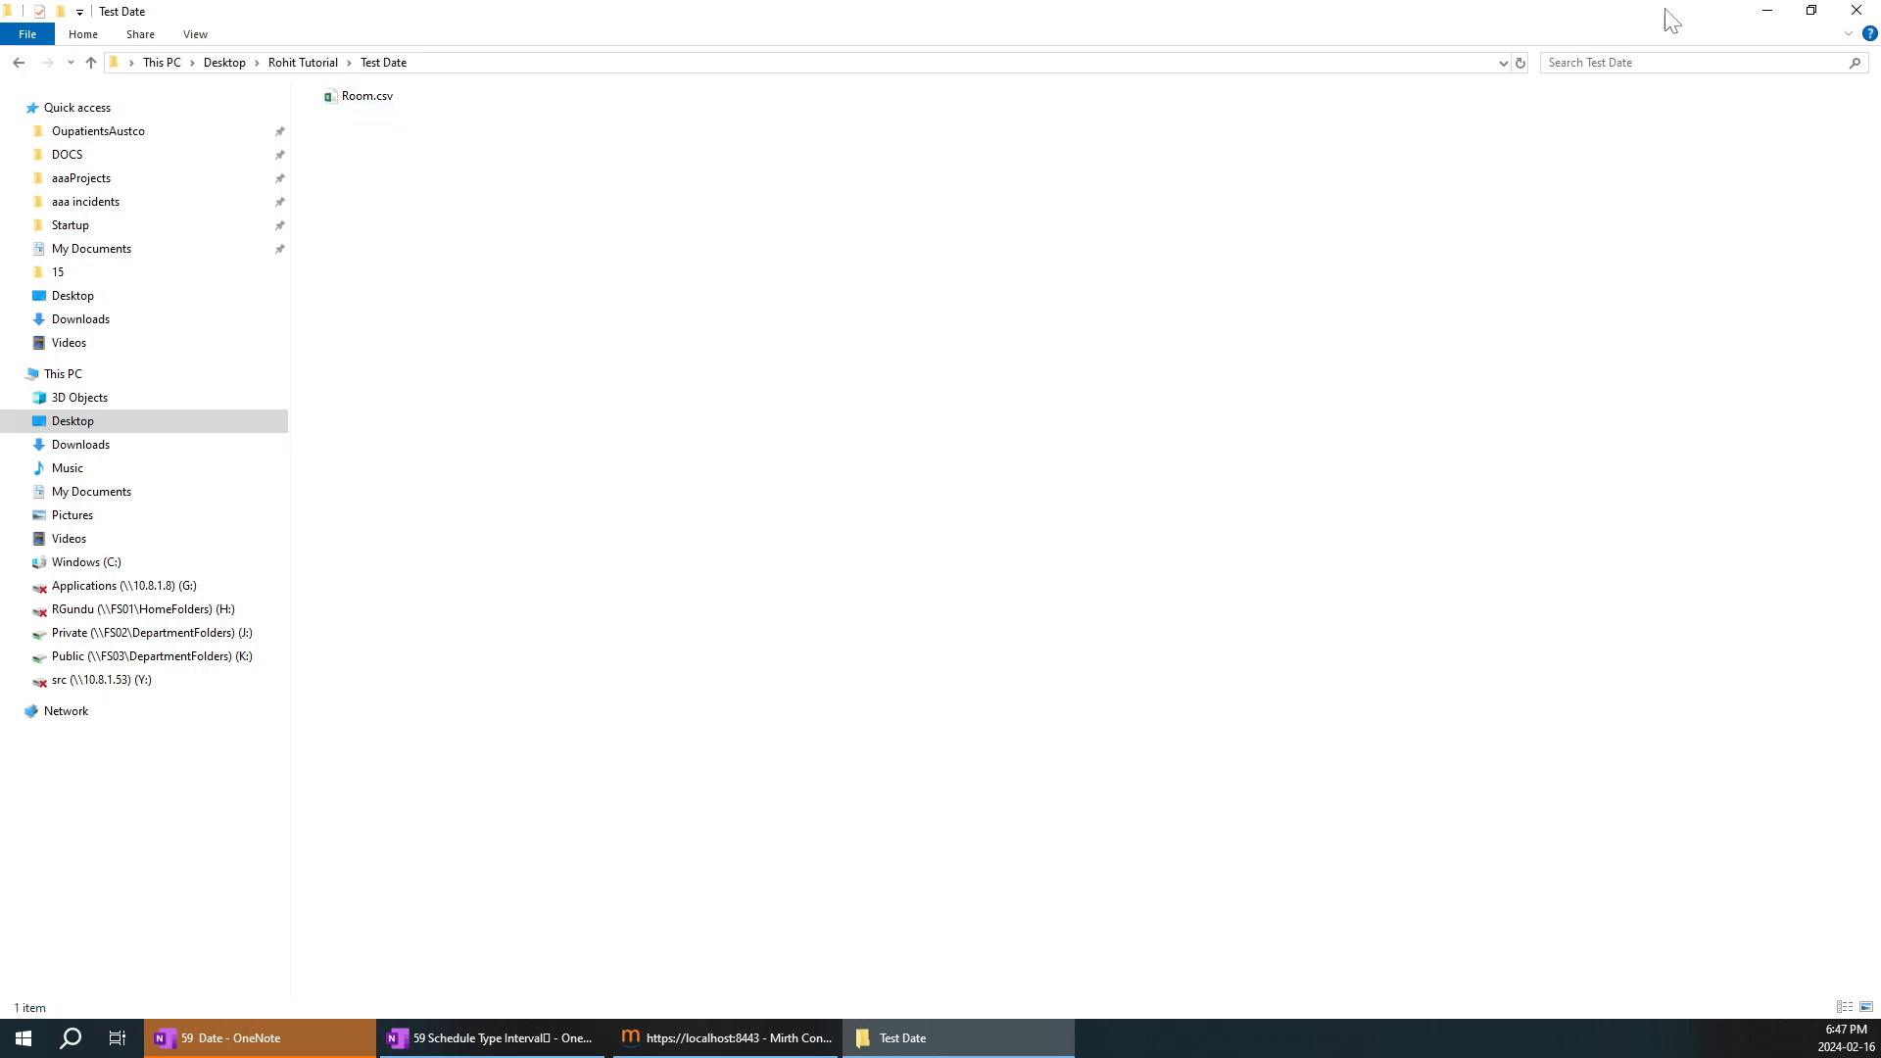
pyautogui.click(1768, 12)
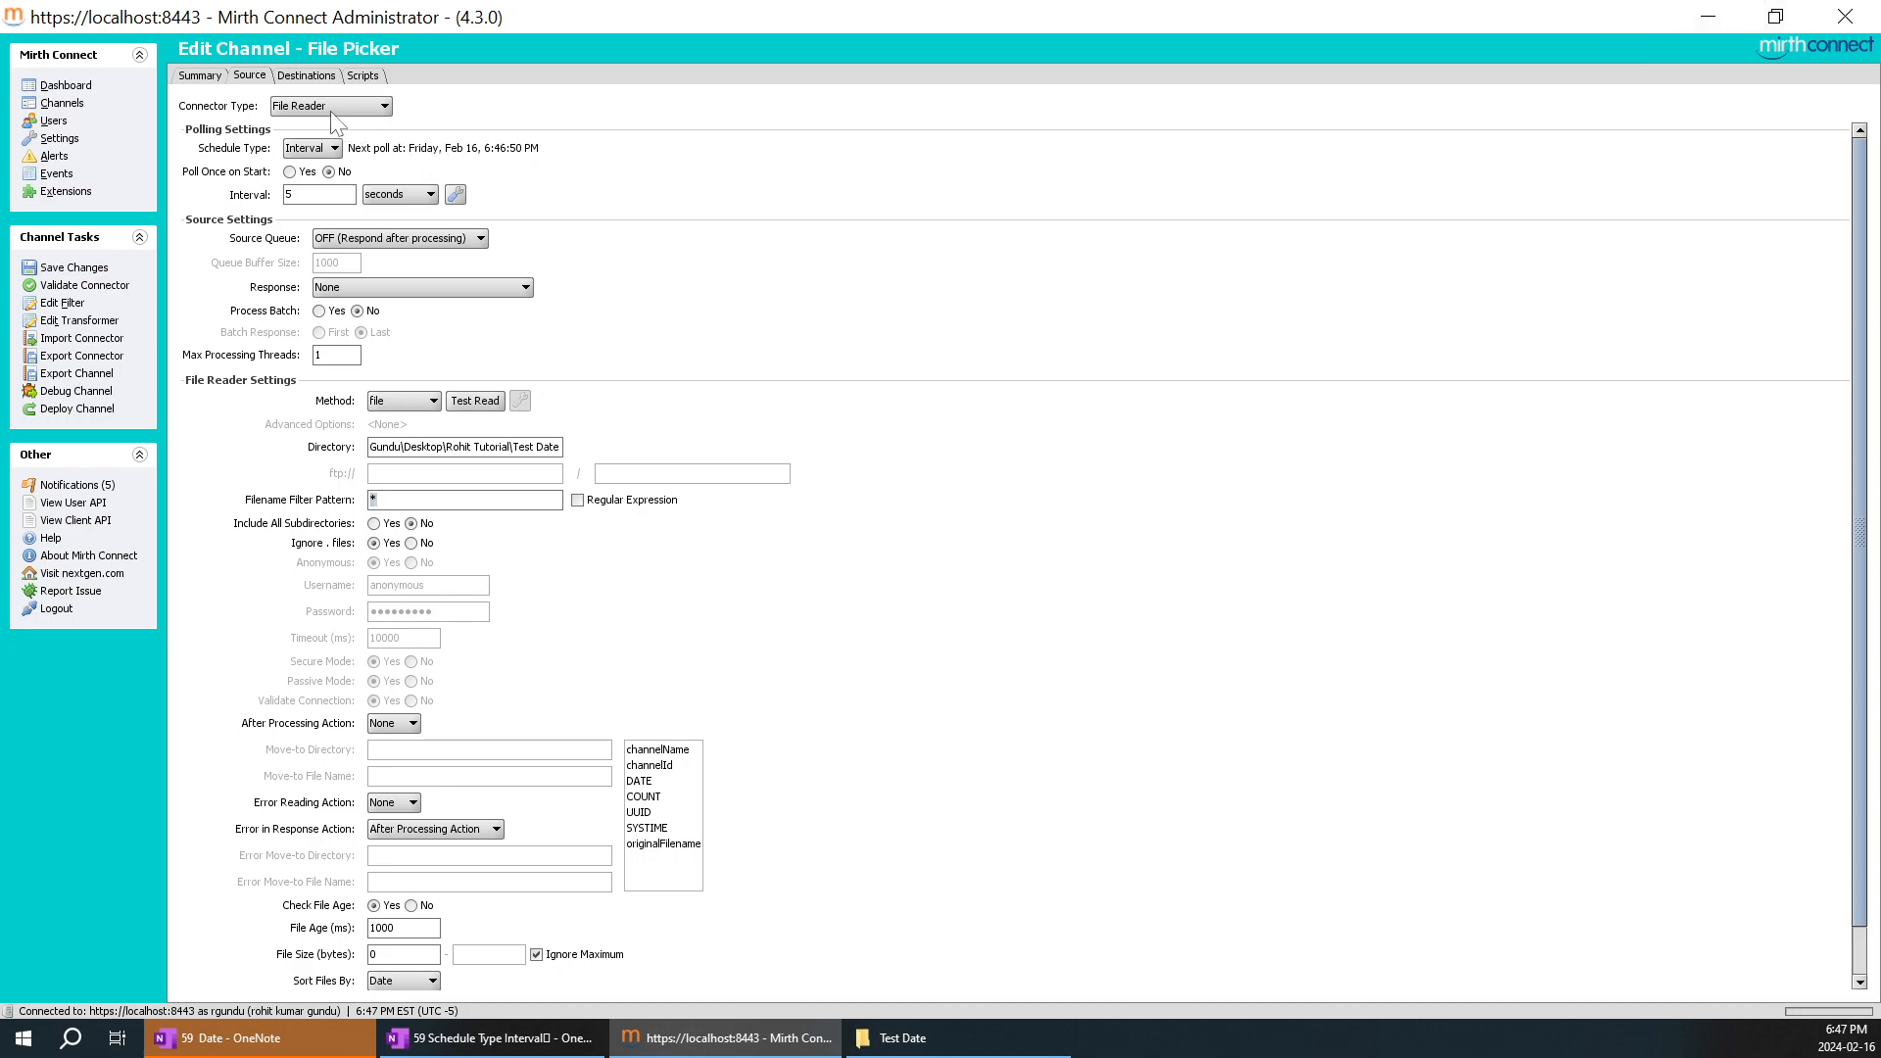
pyautogui.moveTo(320, 156)
pyautogui.click(294, 195)
pyautogui.click(946, 1037)
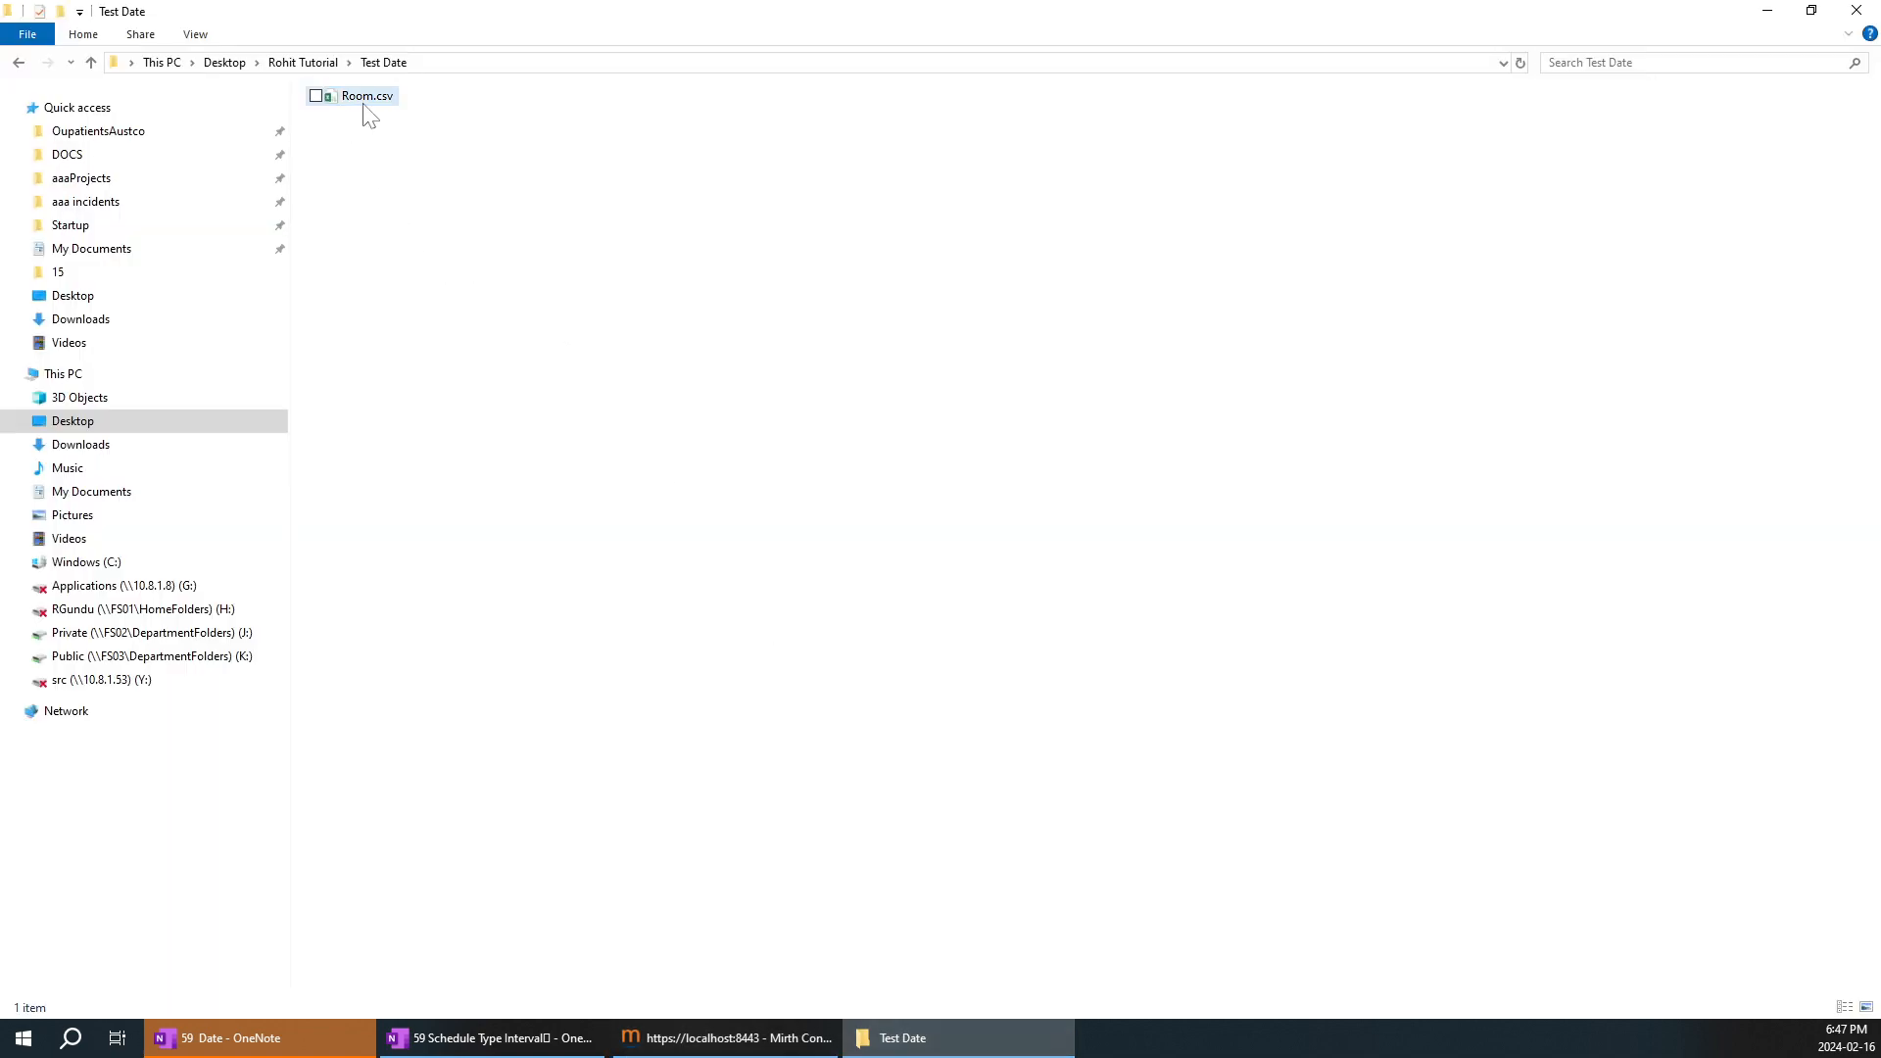
pyautogui.click(754, 1053)
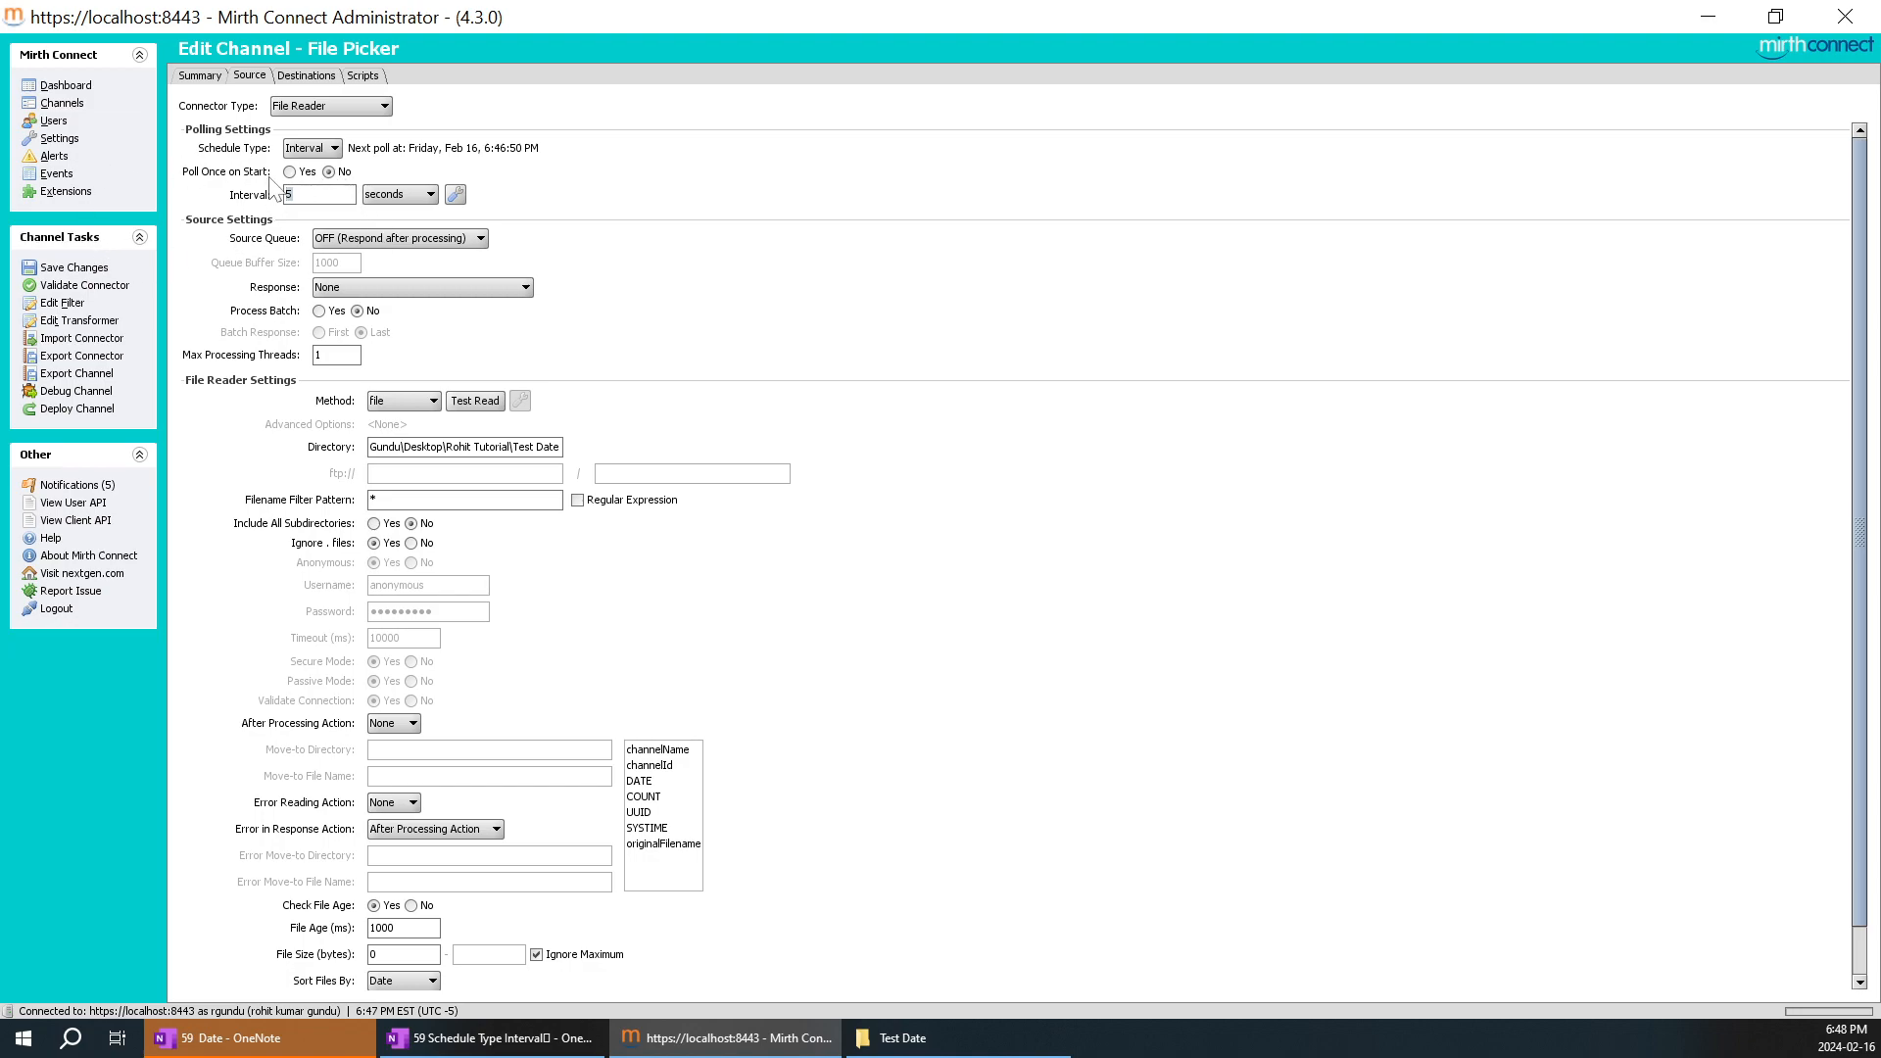
# Step: Save the File Picker channel's new source settings and deploy the channel
pyautogui.click(78, 267)
pyautogui.click(98, 392)
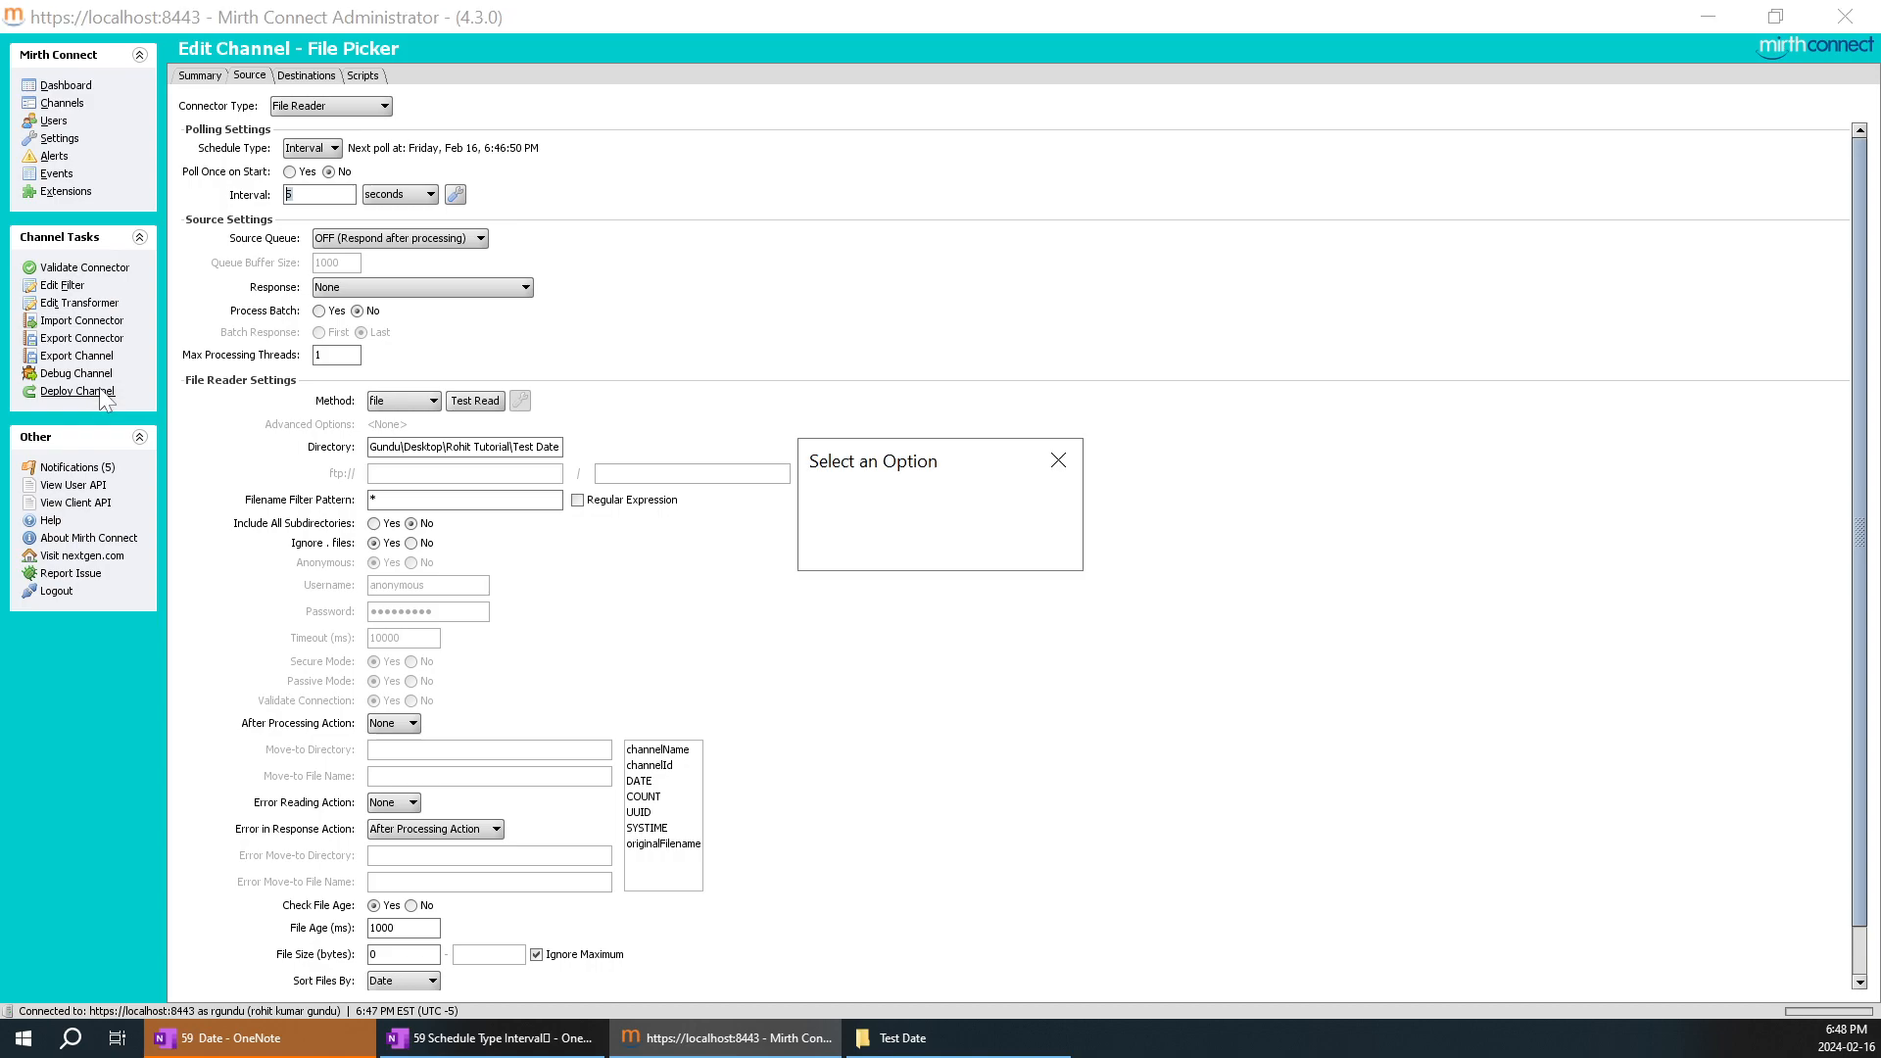
pyautogui.click(884, 545)
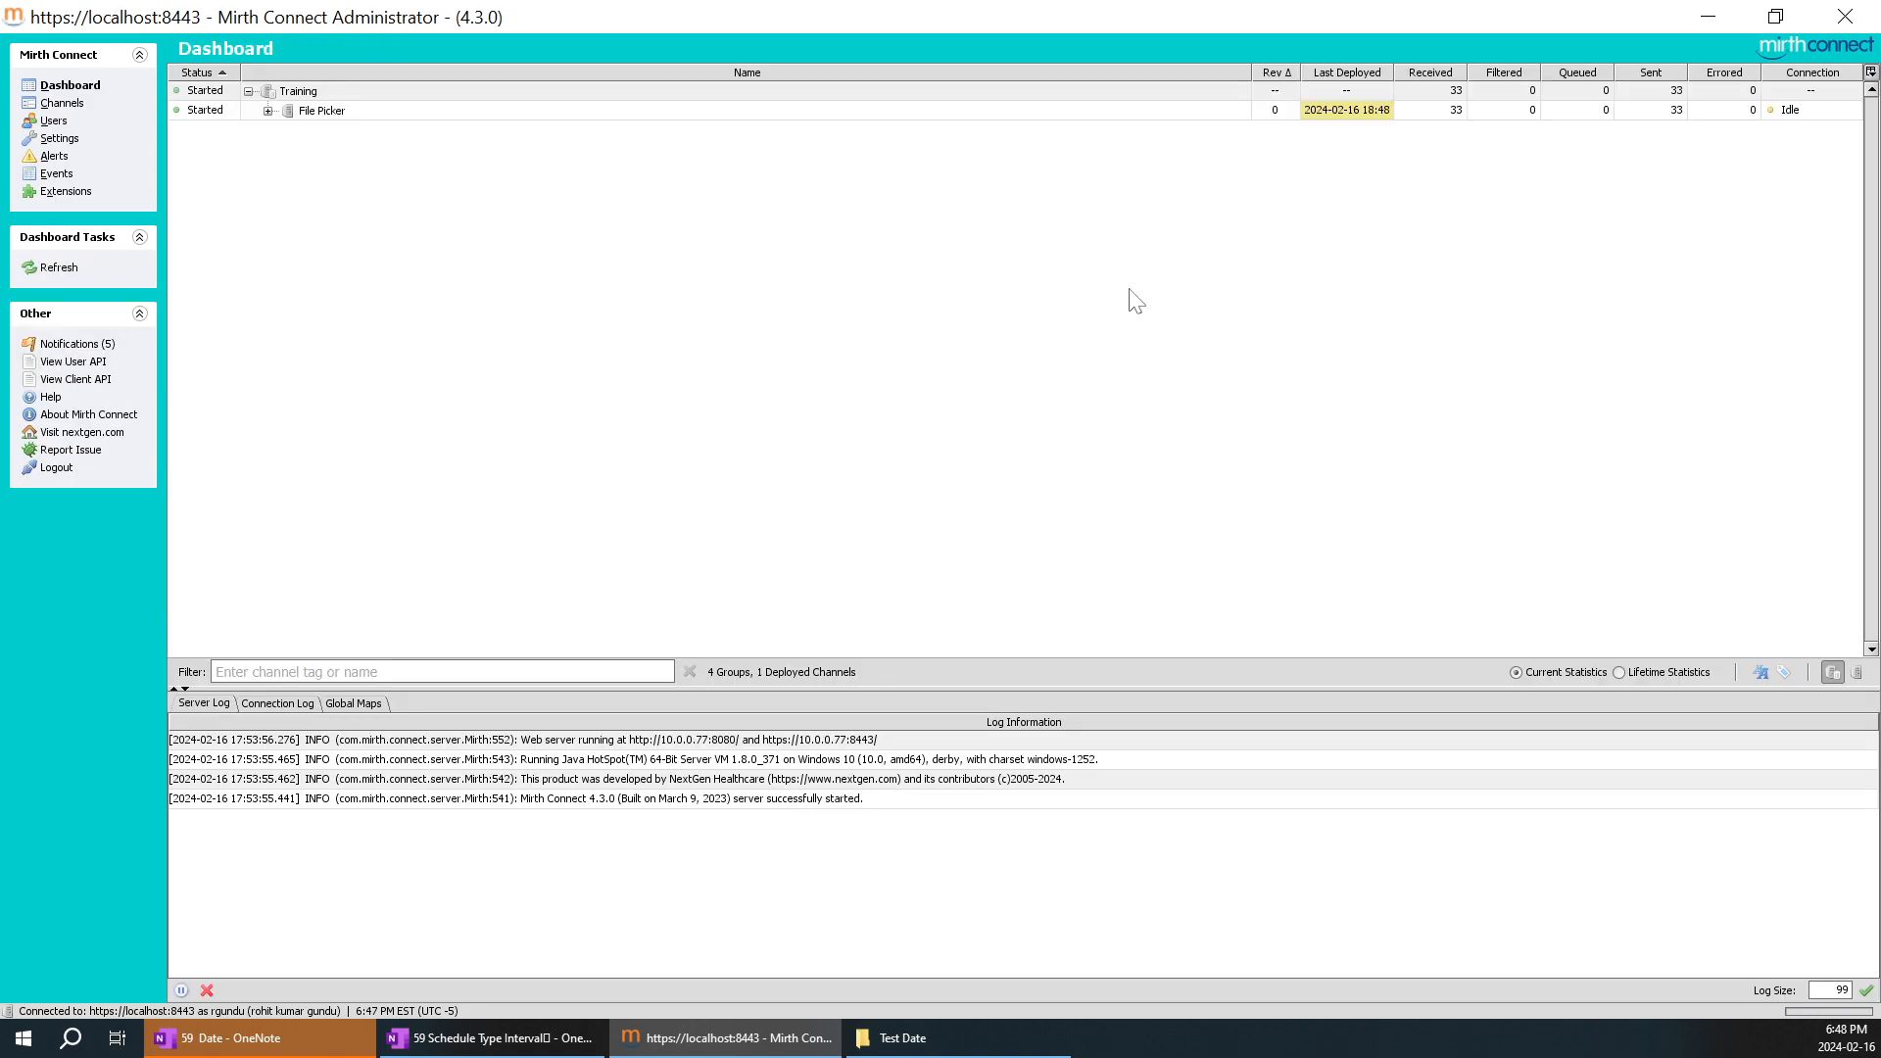
# Step: Expand the File Picker channel on the dashboard and refresh repeatedly to examine its received and sent message statistics
pyautogui.click(263, 114)
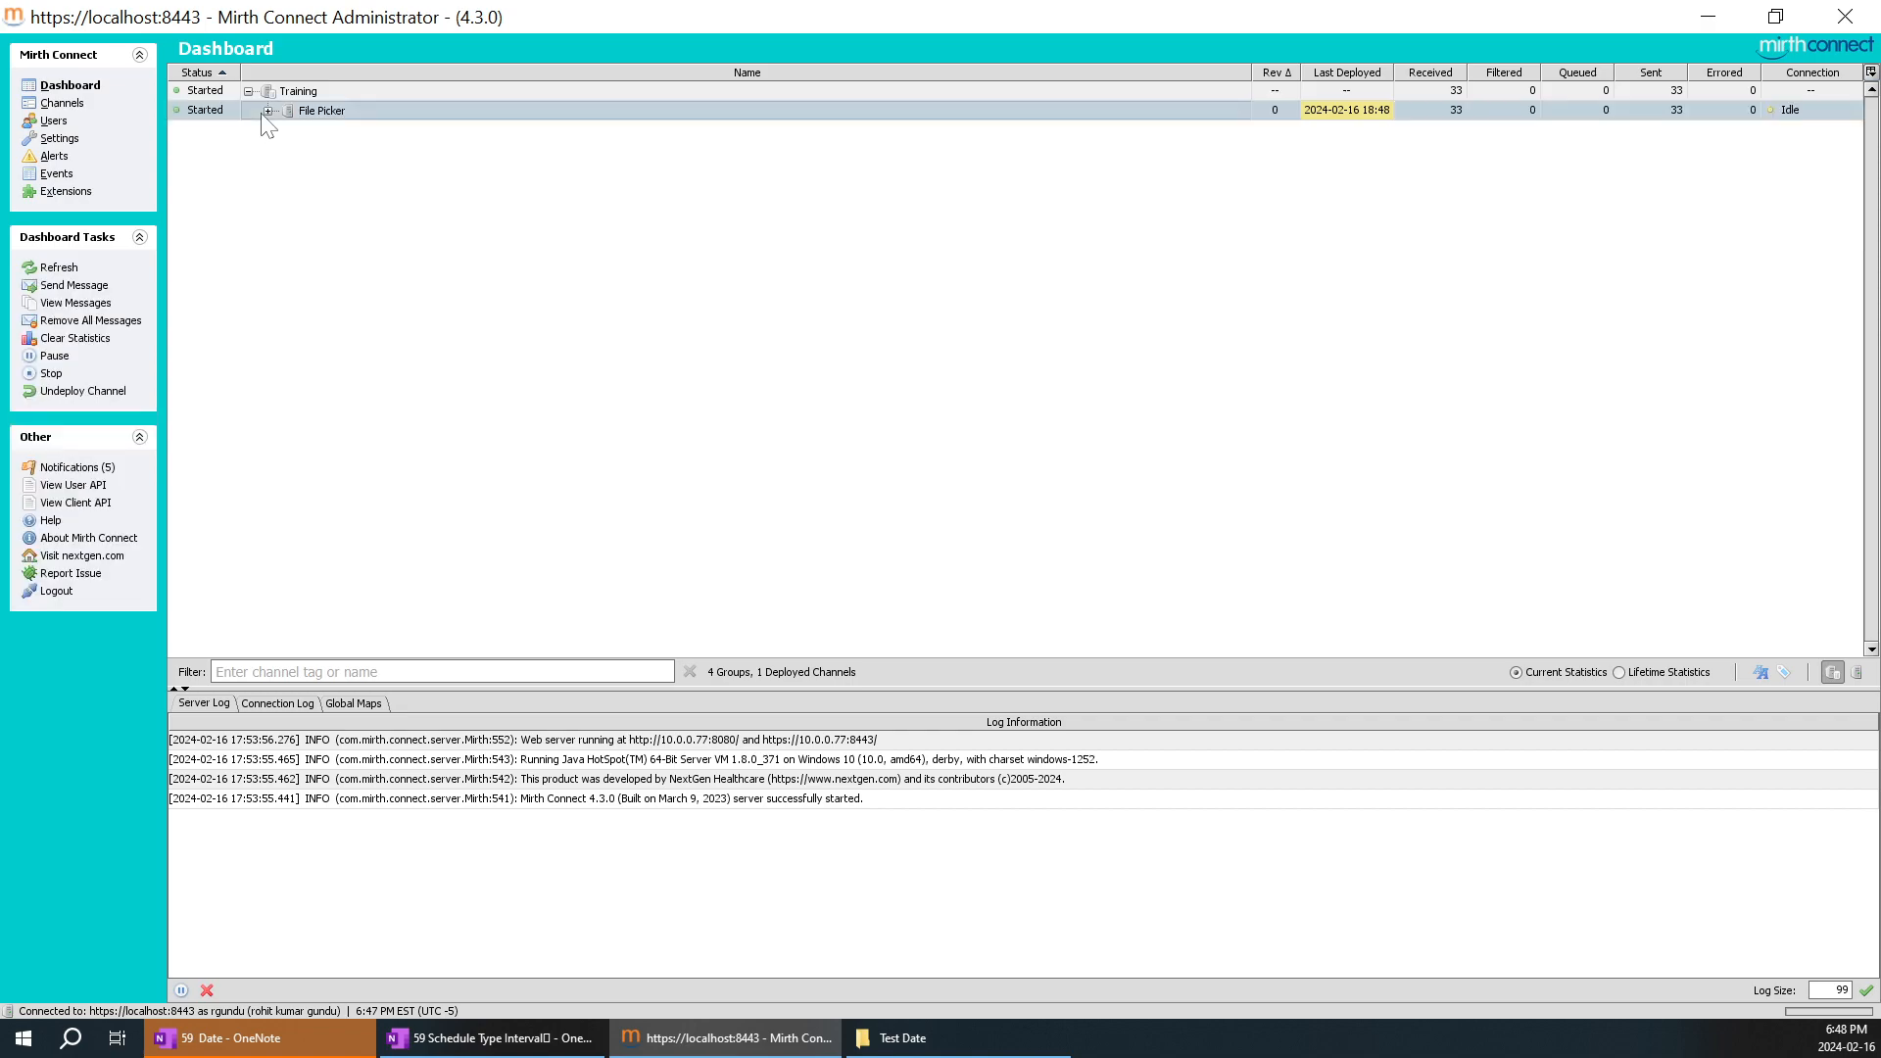
pyautogui.click(268, 110)
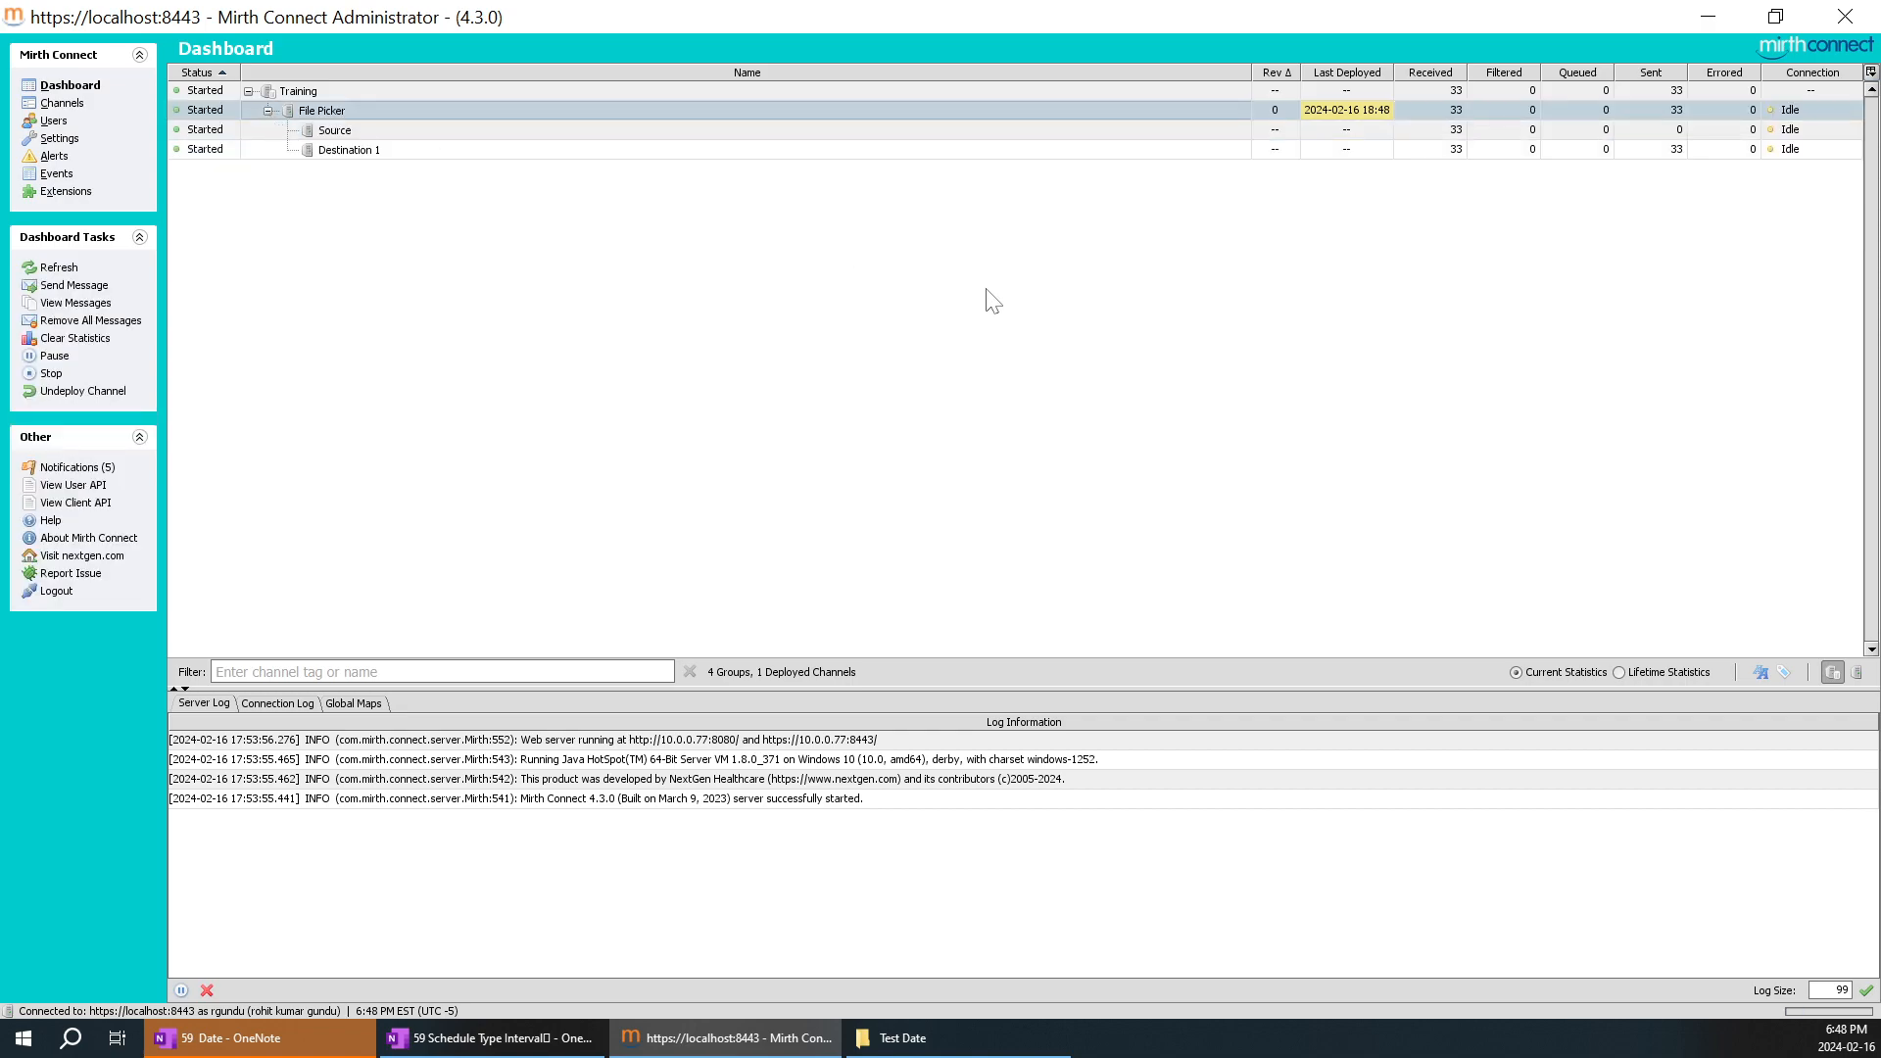
pyautogui.rightClick(1082, 262)
pyautogui.click(1117, 284)
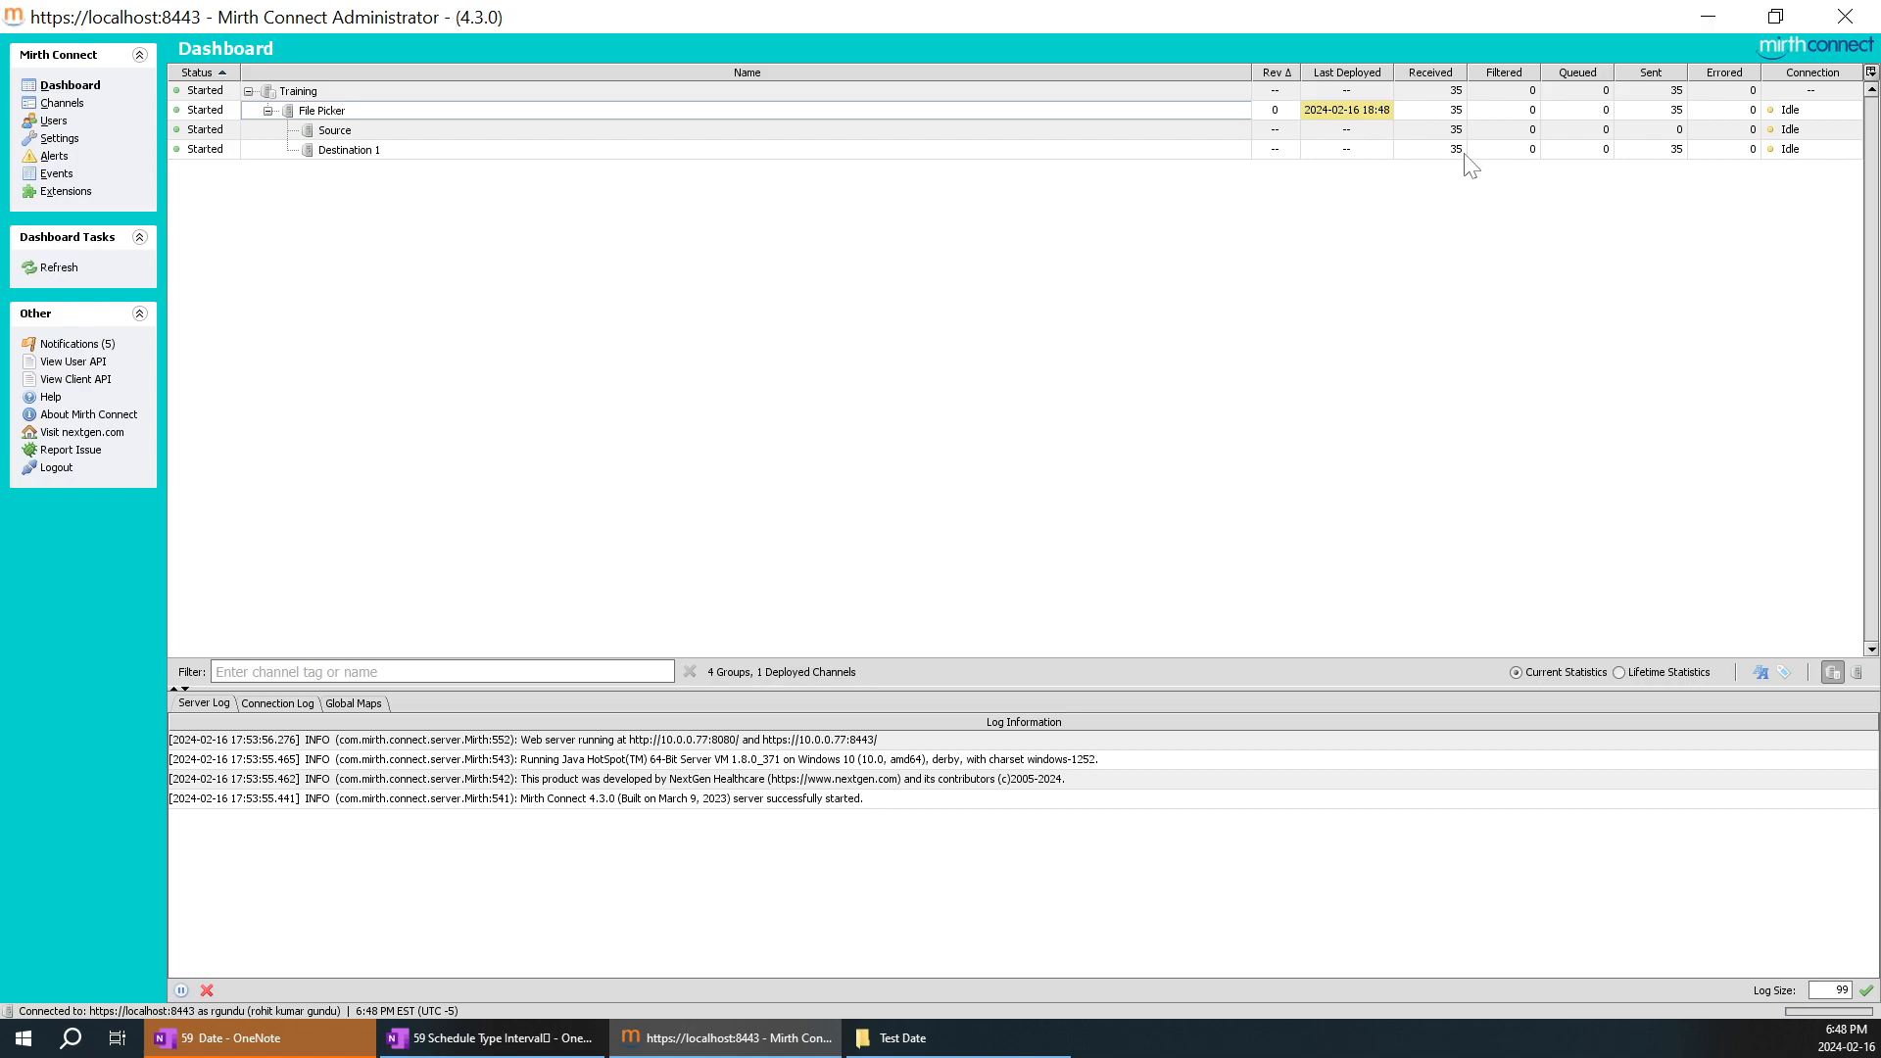
pyautogui.rightClick(1113, 217)
pyautogui.click(1151, 240)
pyautogui.rightClick(1263, 229)
pyautogui.click(1285, 231)
pyautogui.rightClick(1417, 195)
pyautogui.click(1449, 208)
# Step: Reopen the File Picker channel's source settings and set the polling interval unit to minutes
pyautogui.click(62, 103)
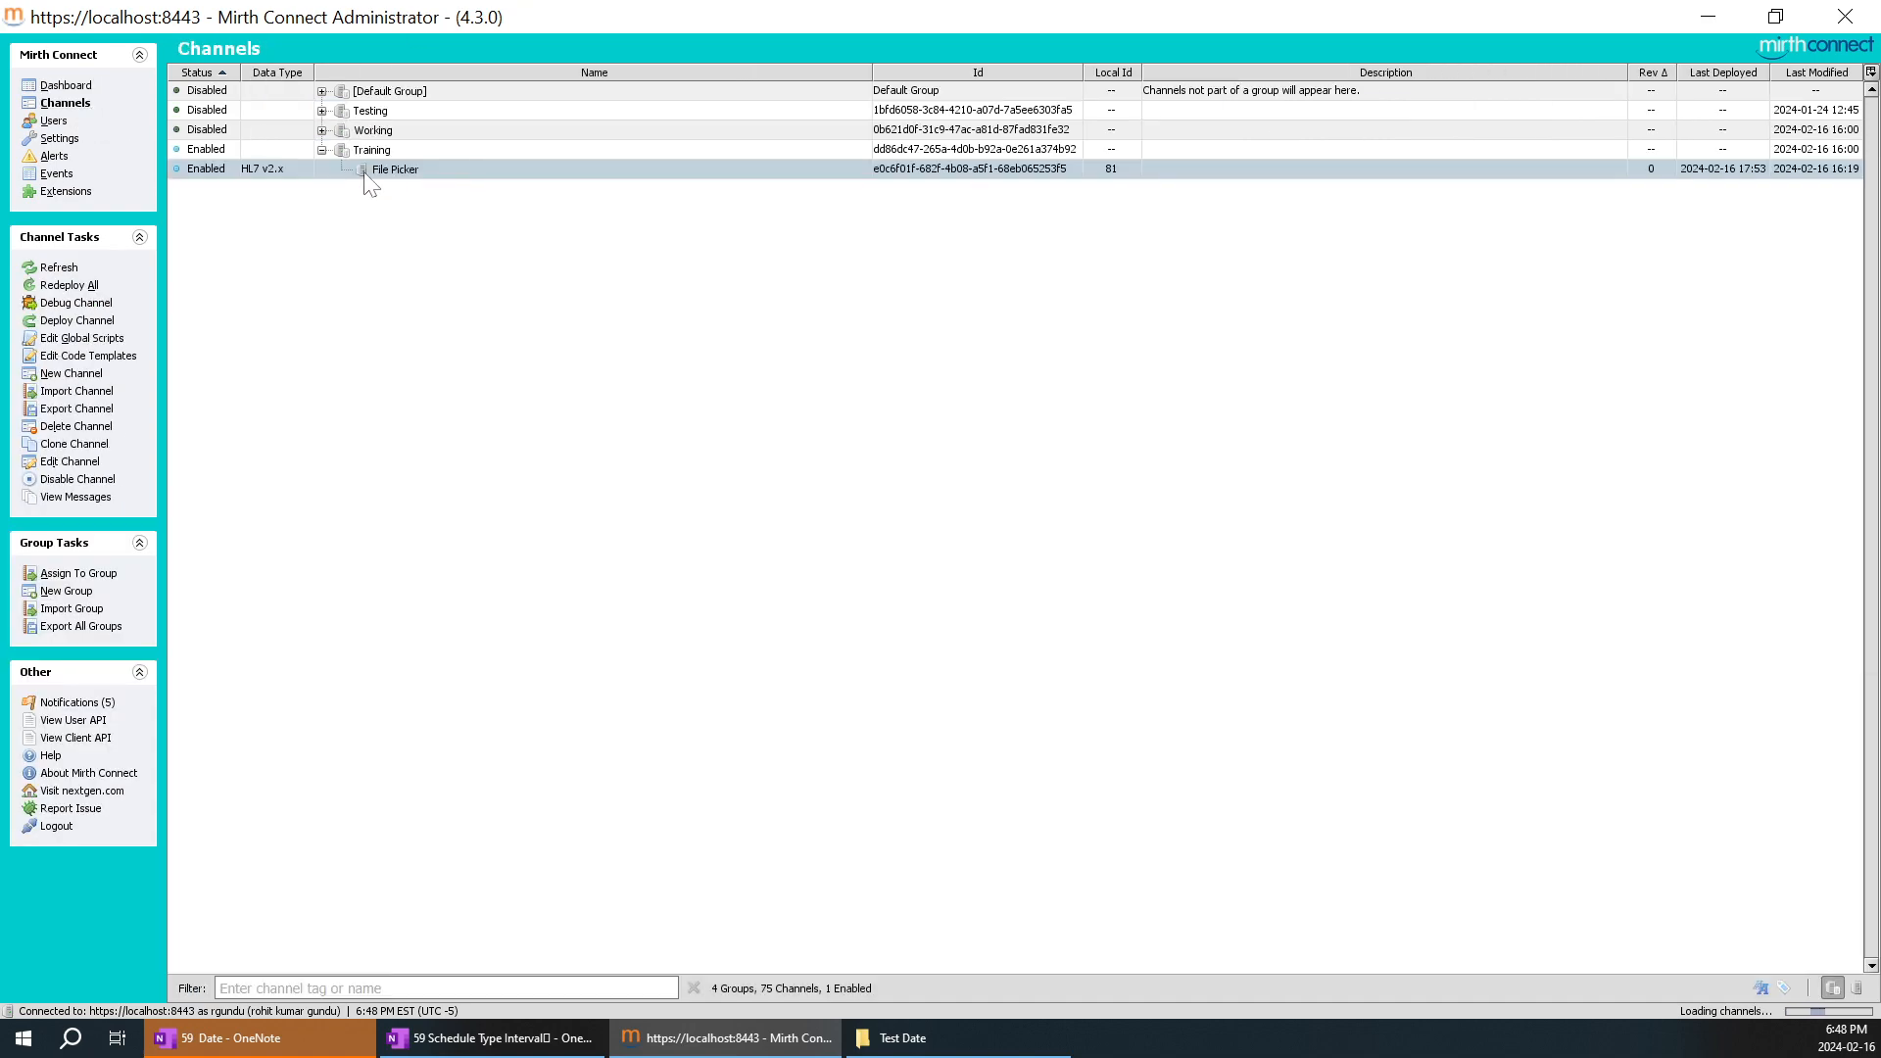
pyautogui.click(391, 173)
pyautogui.doubleClick(392, 172)
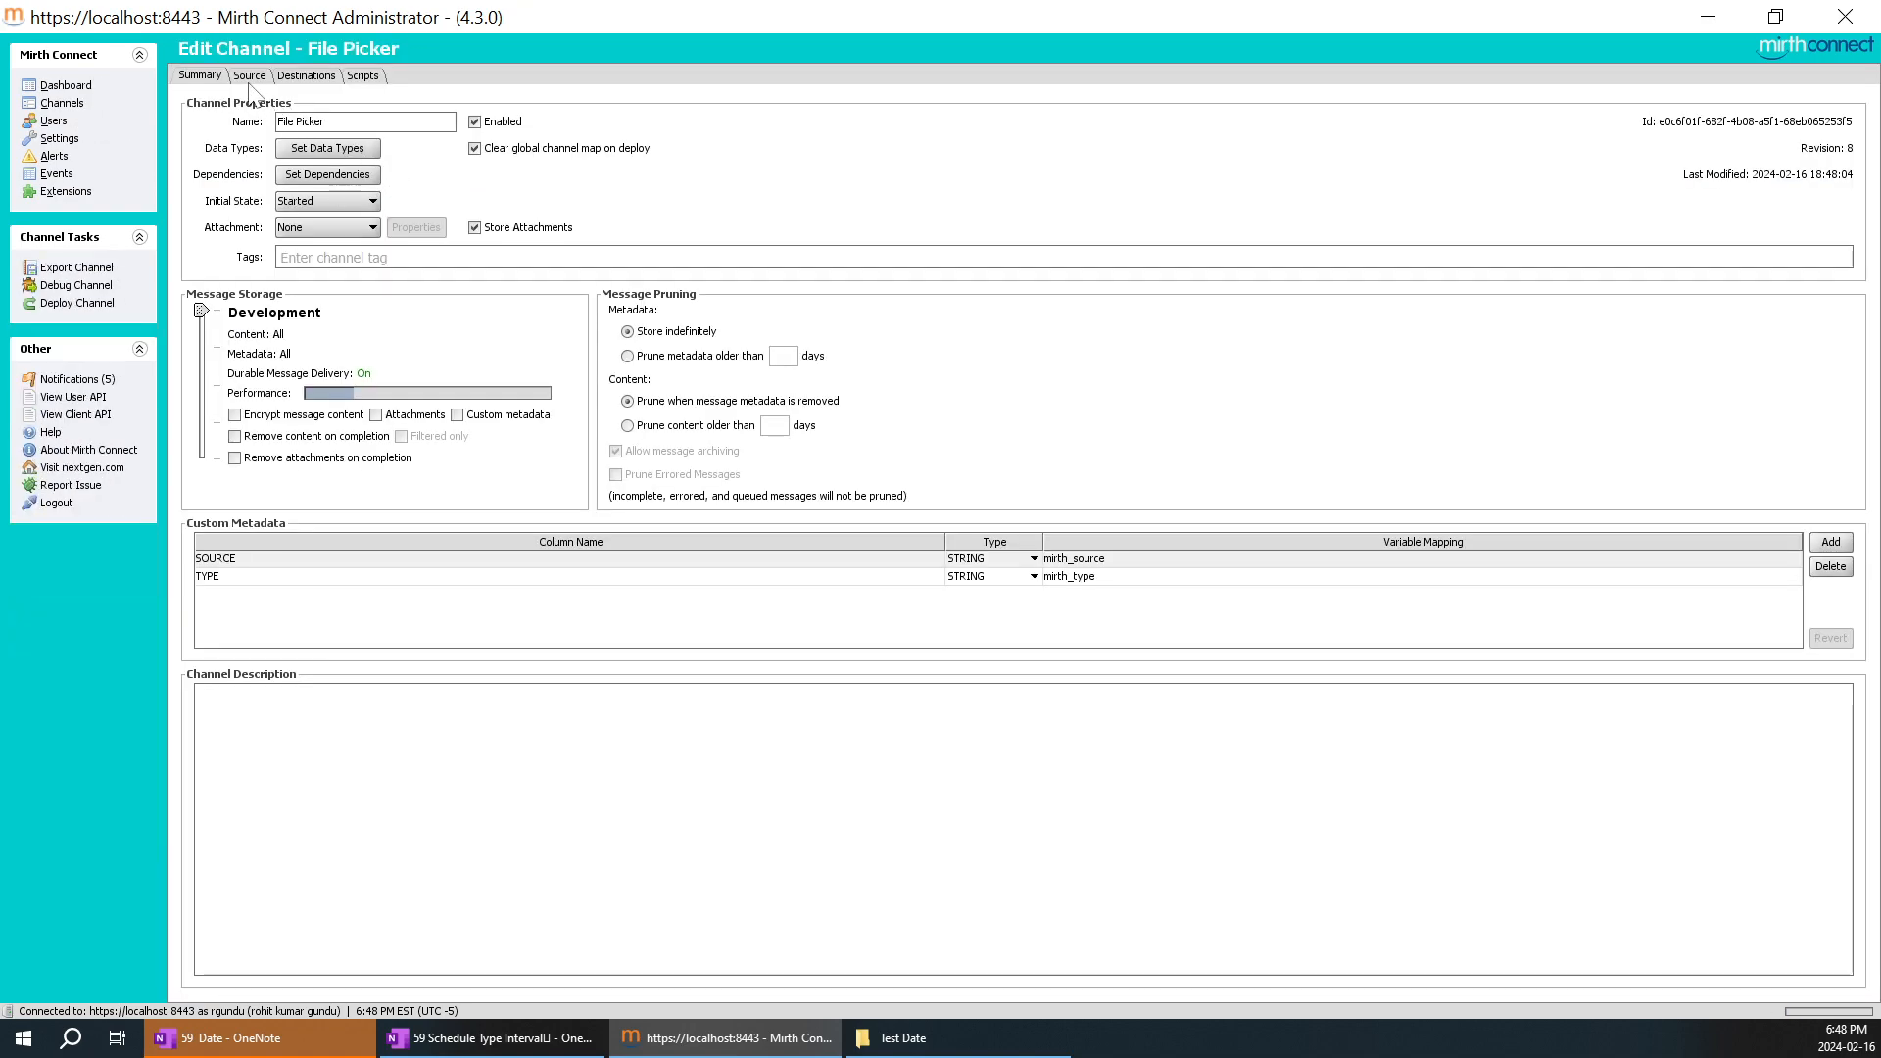
pyautogui.click(250, 78)
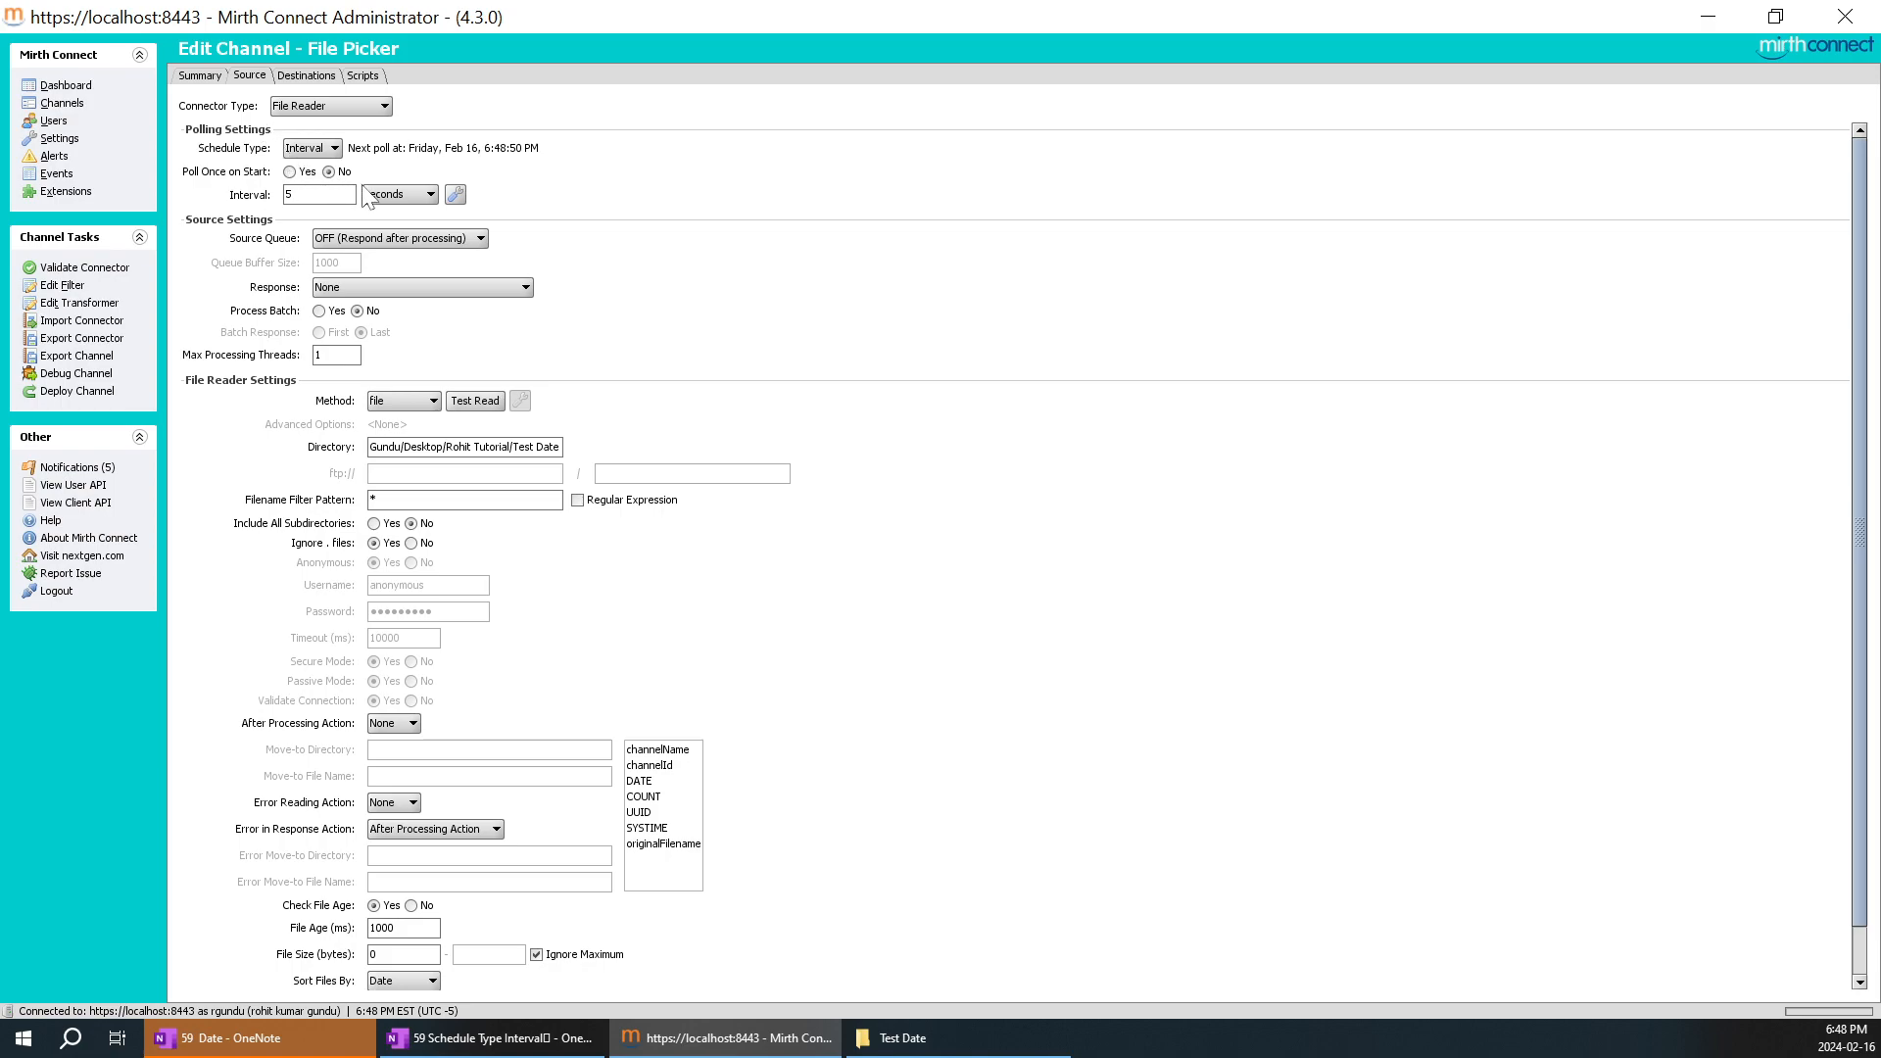
pyautogui.click(428, 195)
pyautogui.click(393, 243)
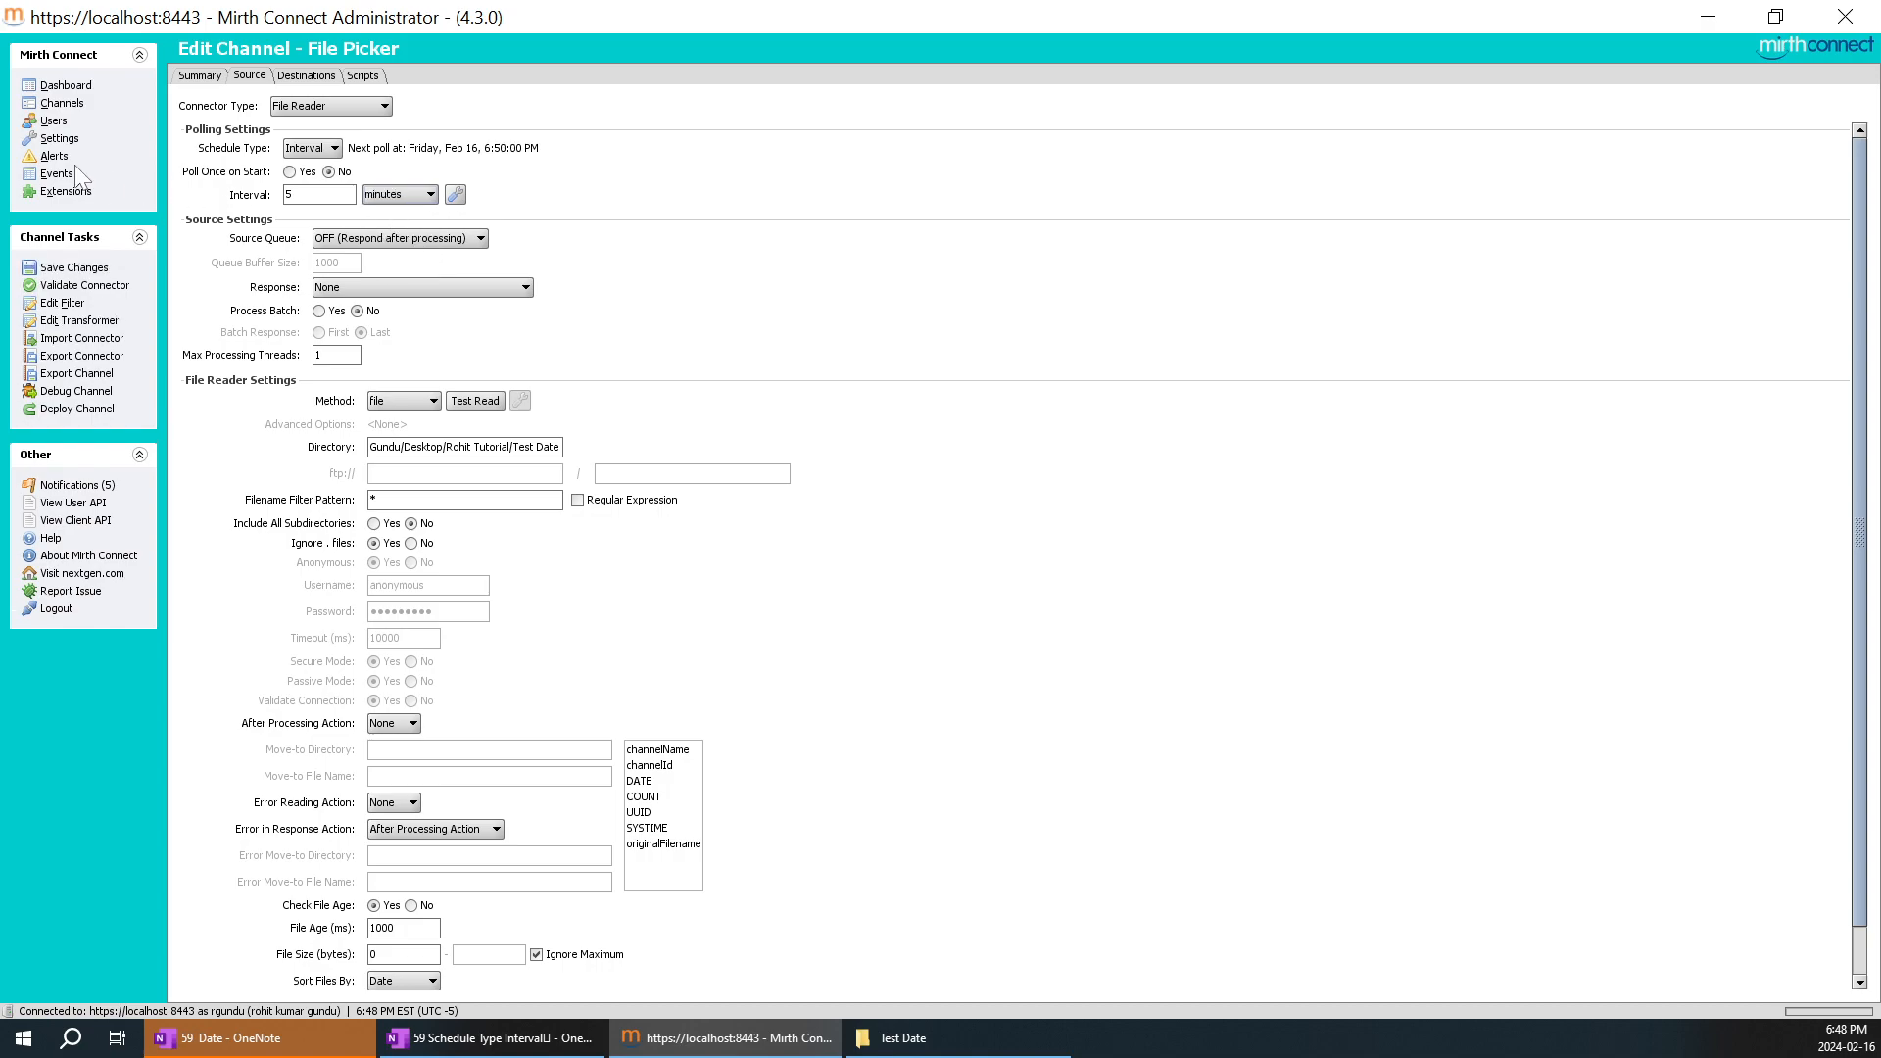
# Step: Save the changed polling interval and redeploy the File Picker channel
pyautogui.click(75, 269)
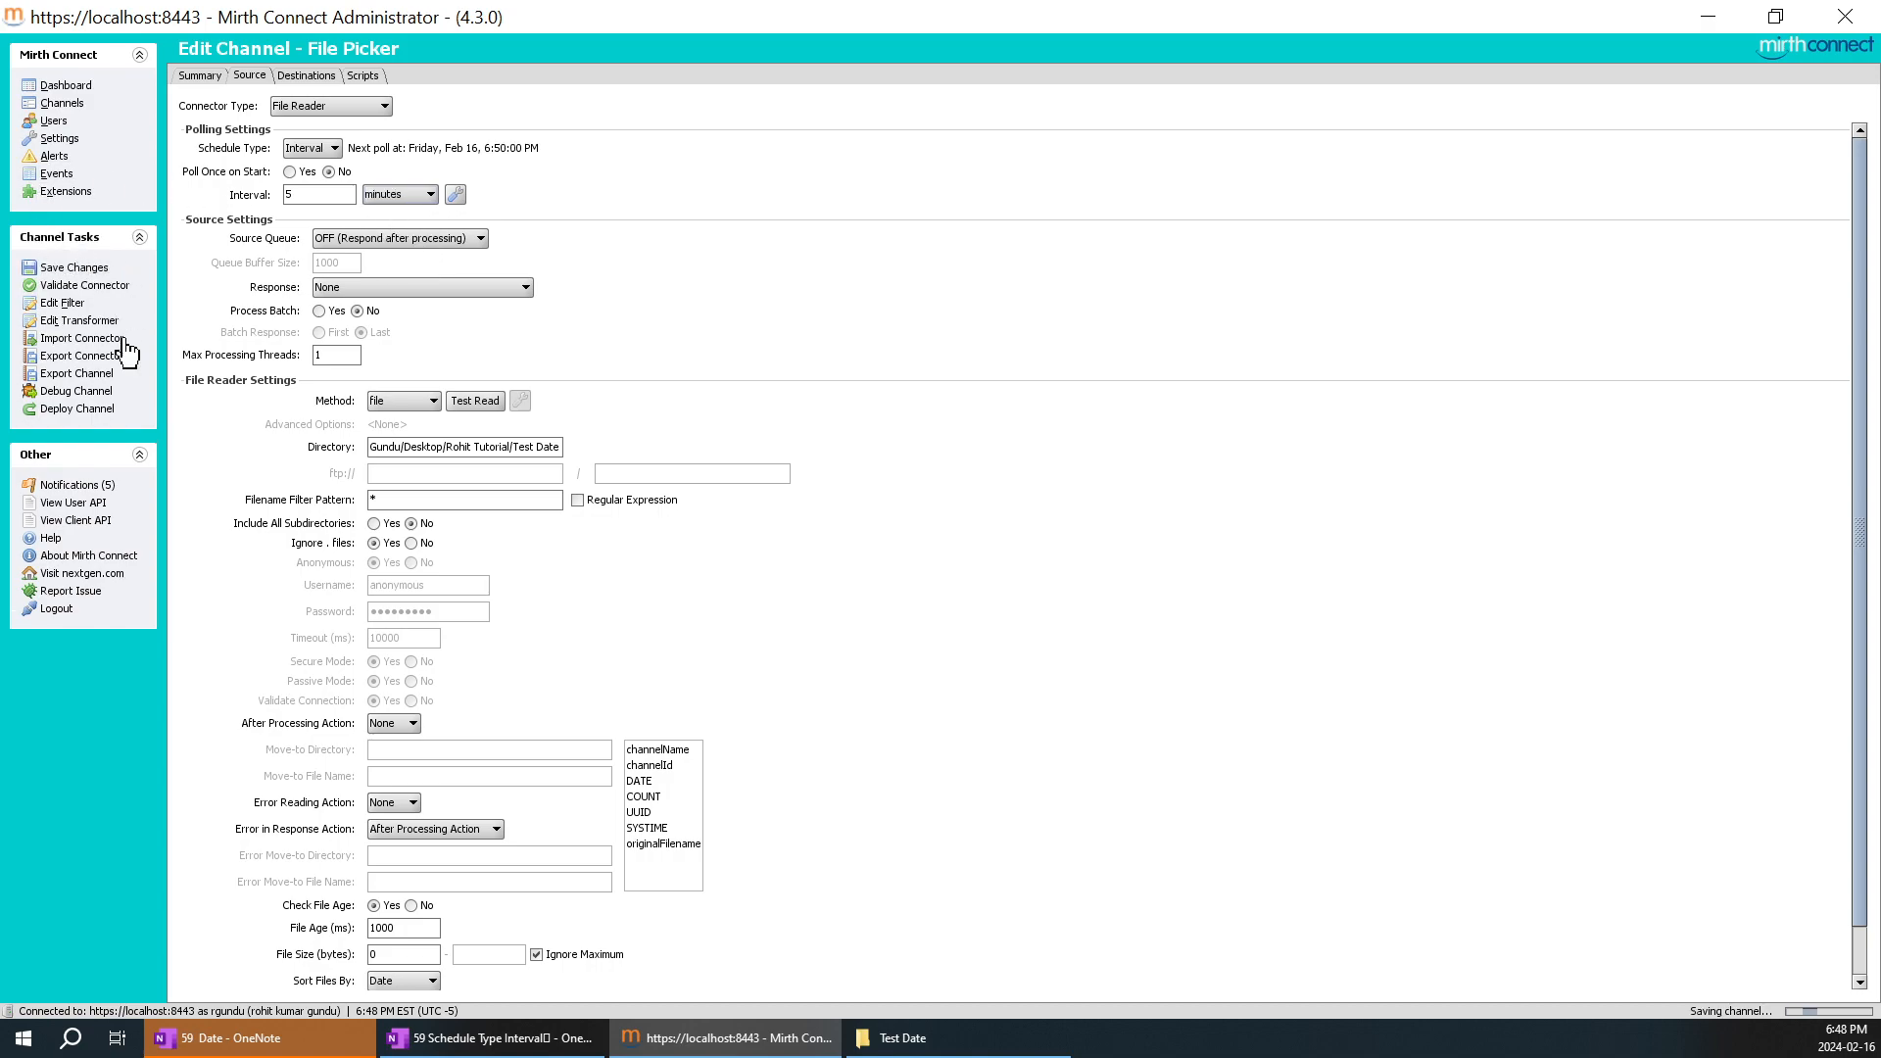
pyautogui.click(88, 391)
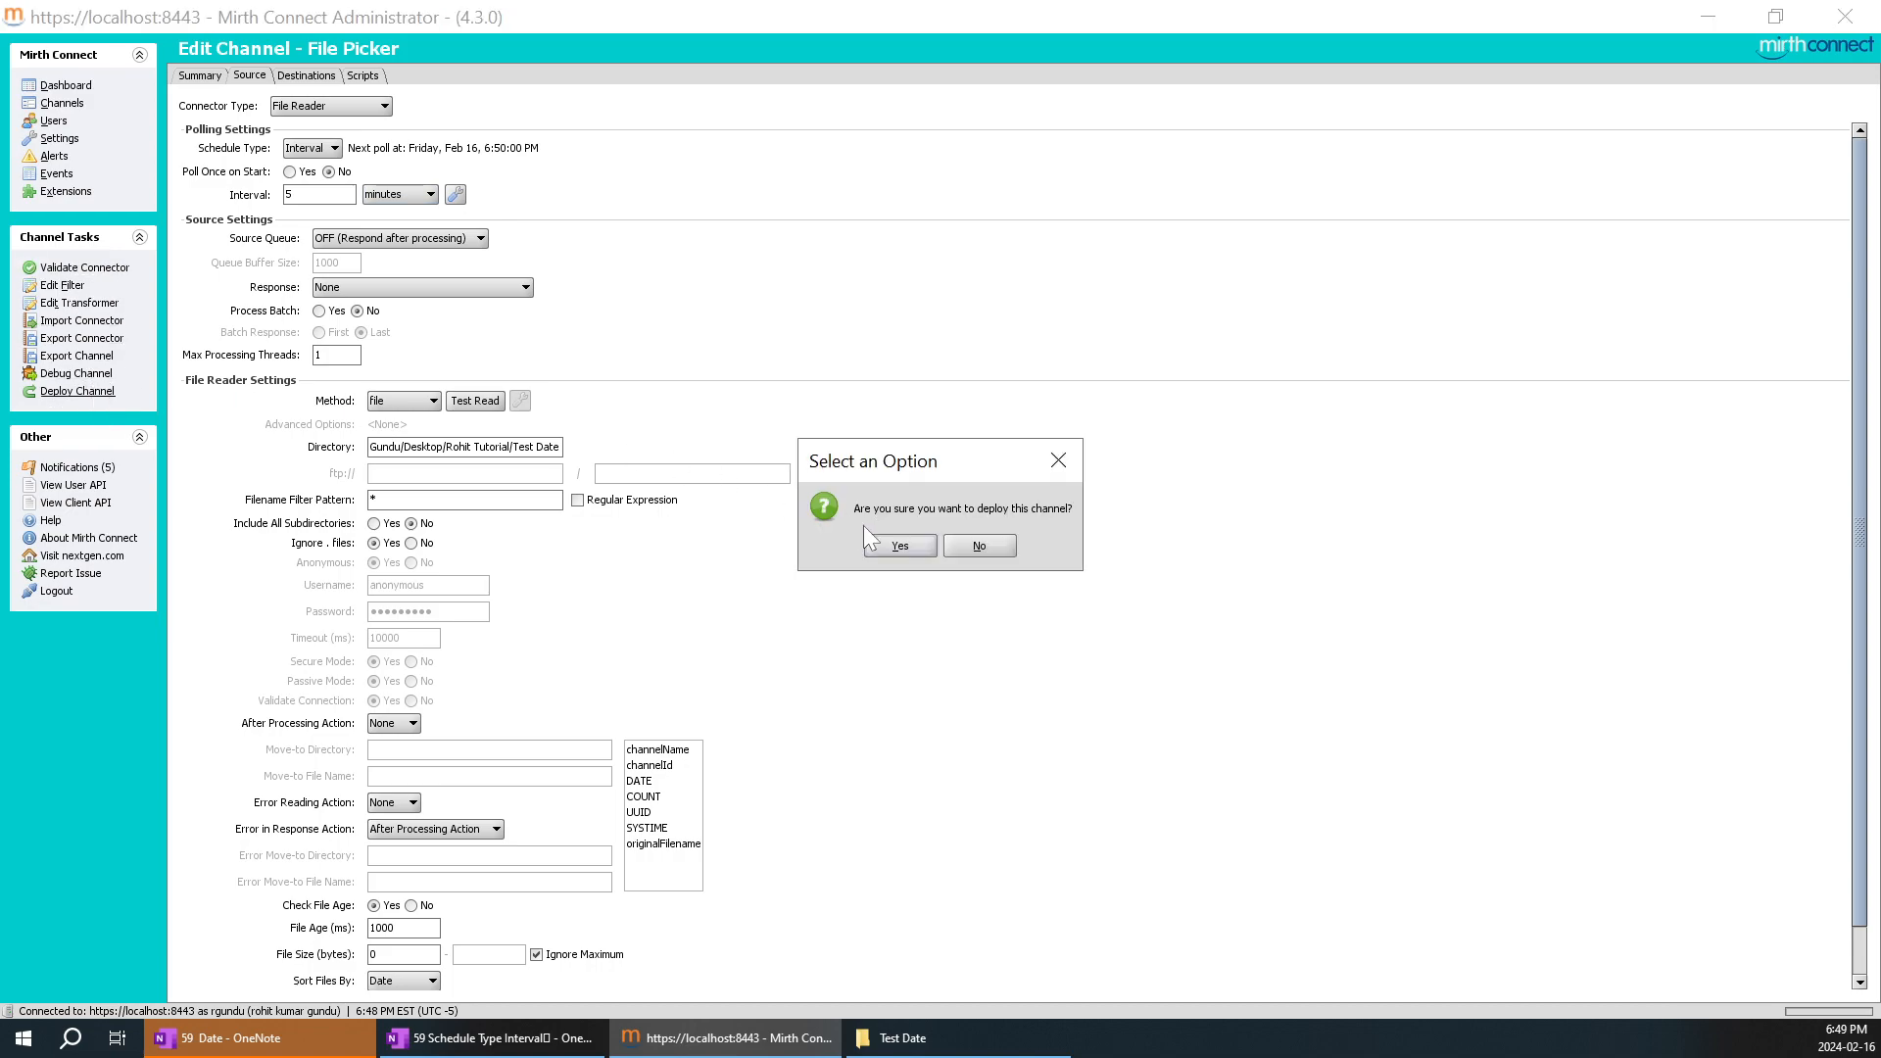
pyautogui.click(899, 546)
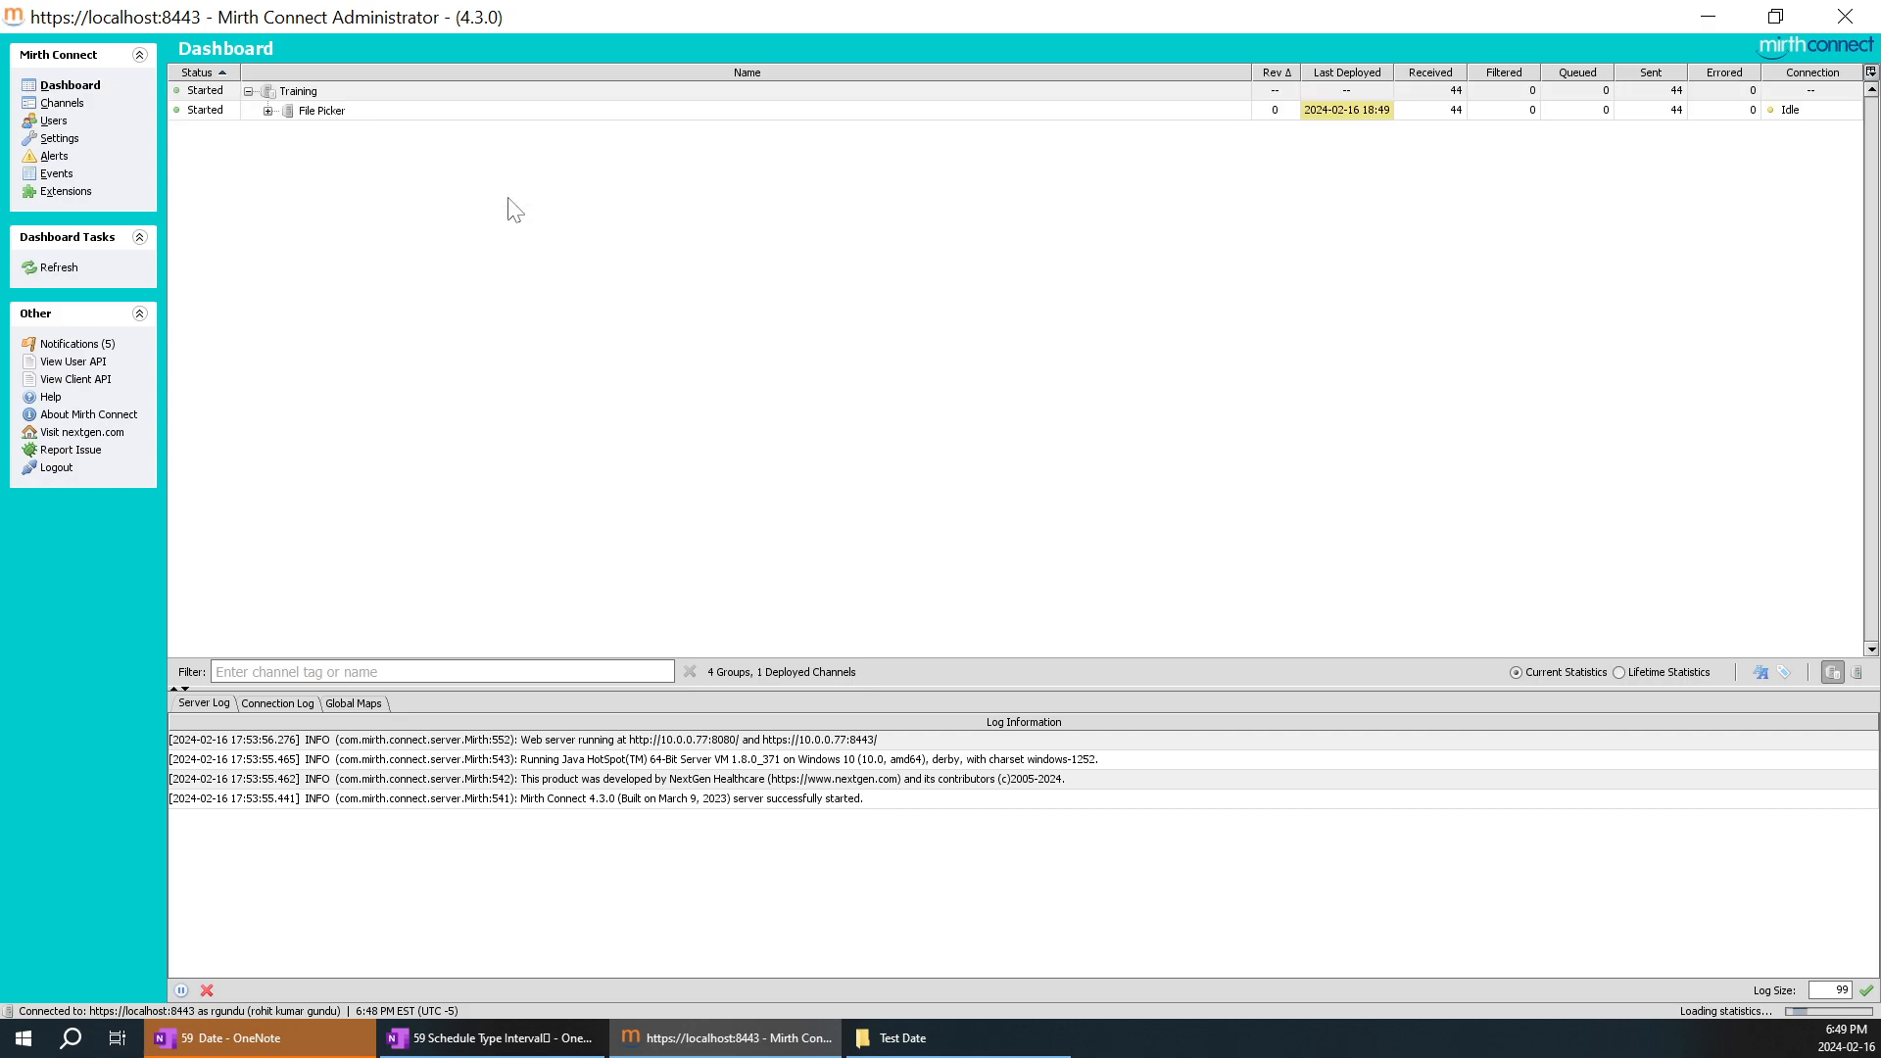
# Step: Expand the redeployed File Picker channel, refresh its message statistics and compare the polling time with the system clock
pyautogui.click(267, 111)
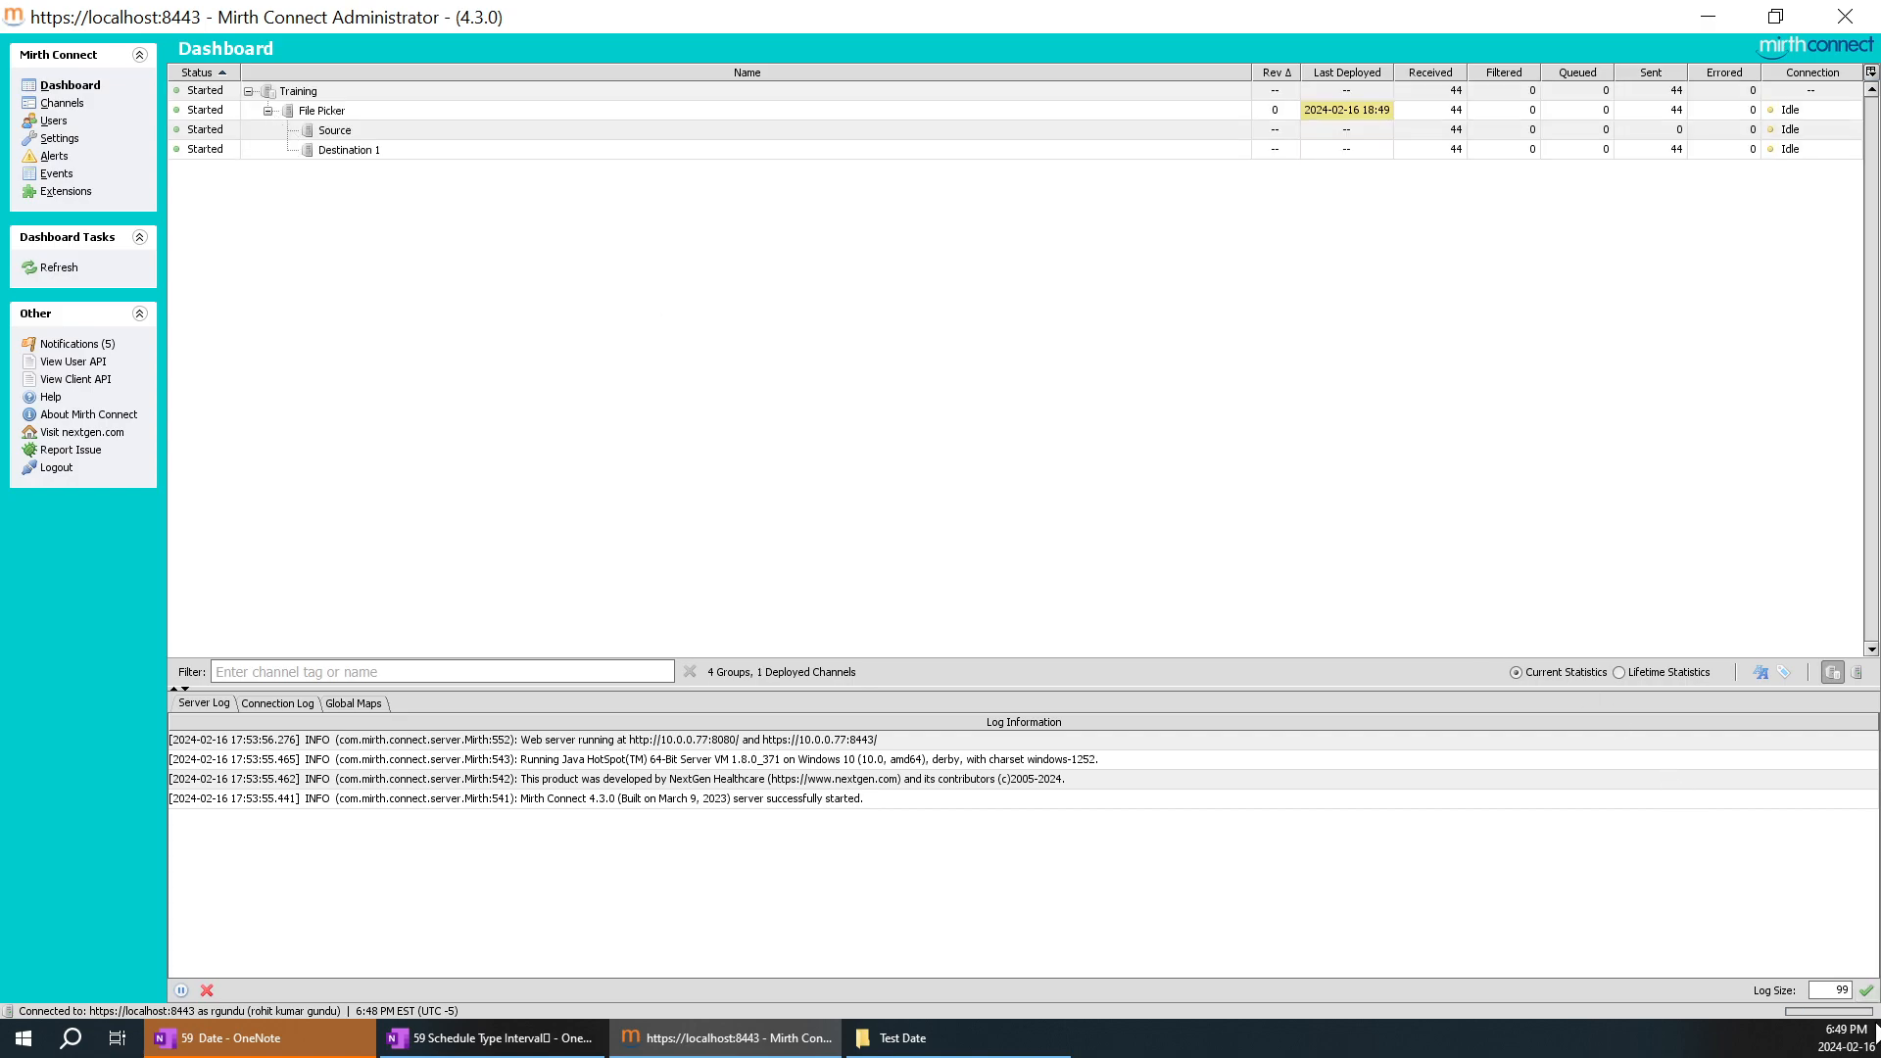
pyautogui.click(1861, 1038)
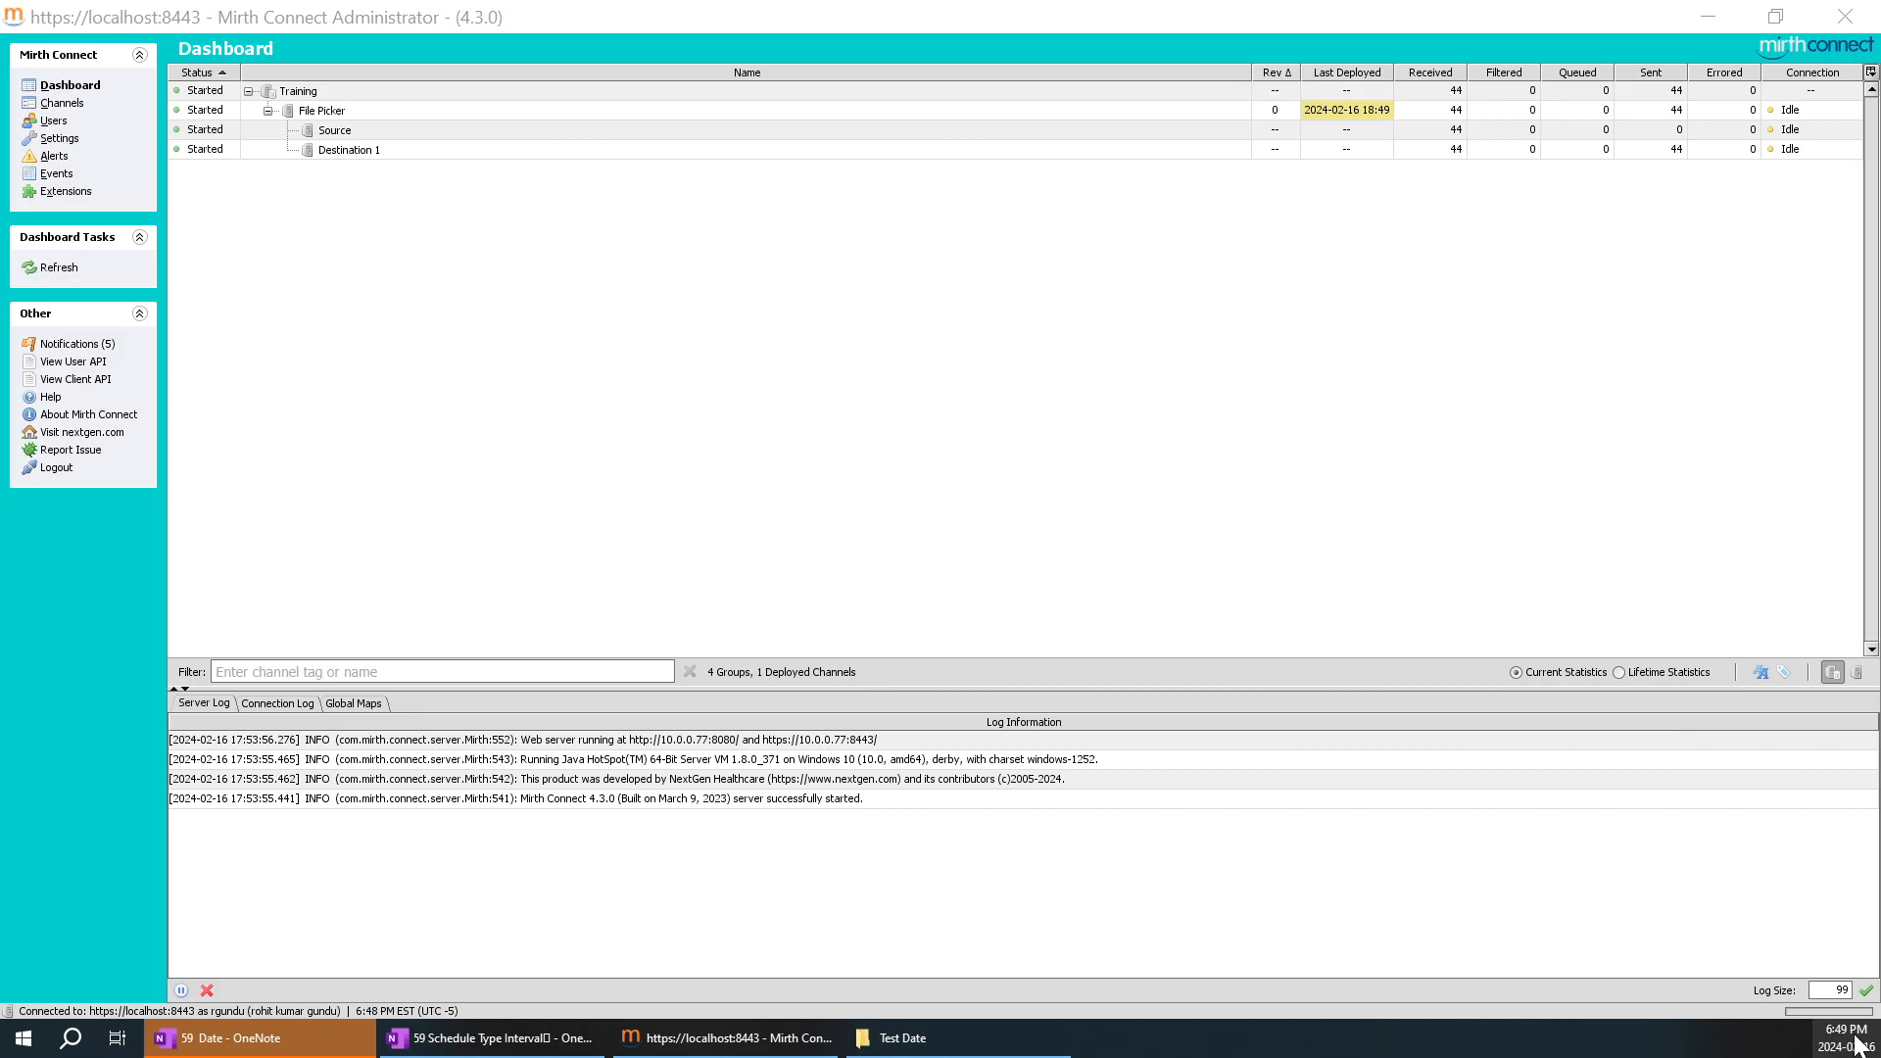
pyautogui.click(1856, 1044)
pyautogui.click(865, 250)
pyautogui.rightClick(864, 245)
pyautogui.click(903, 253)
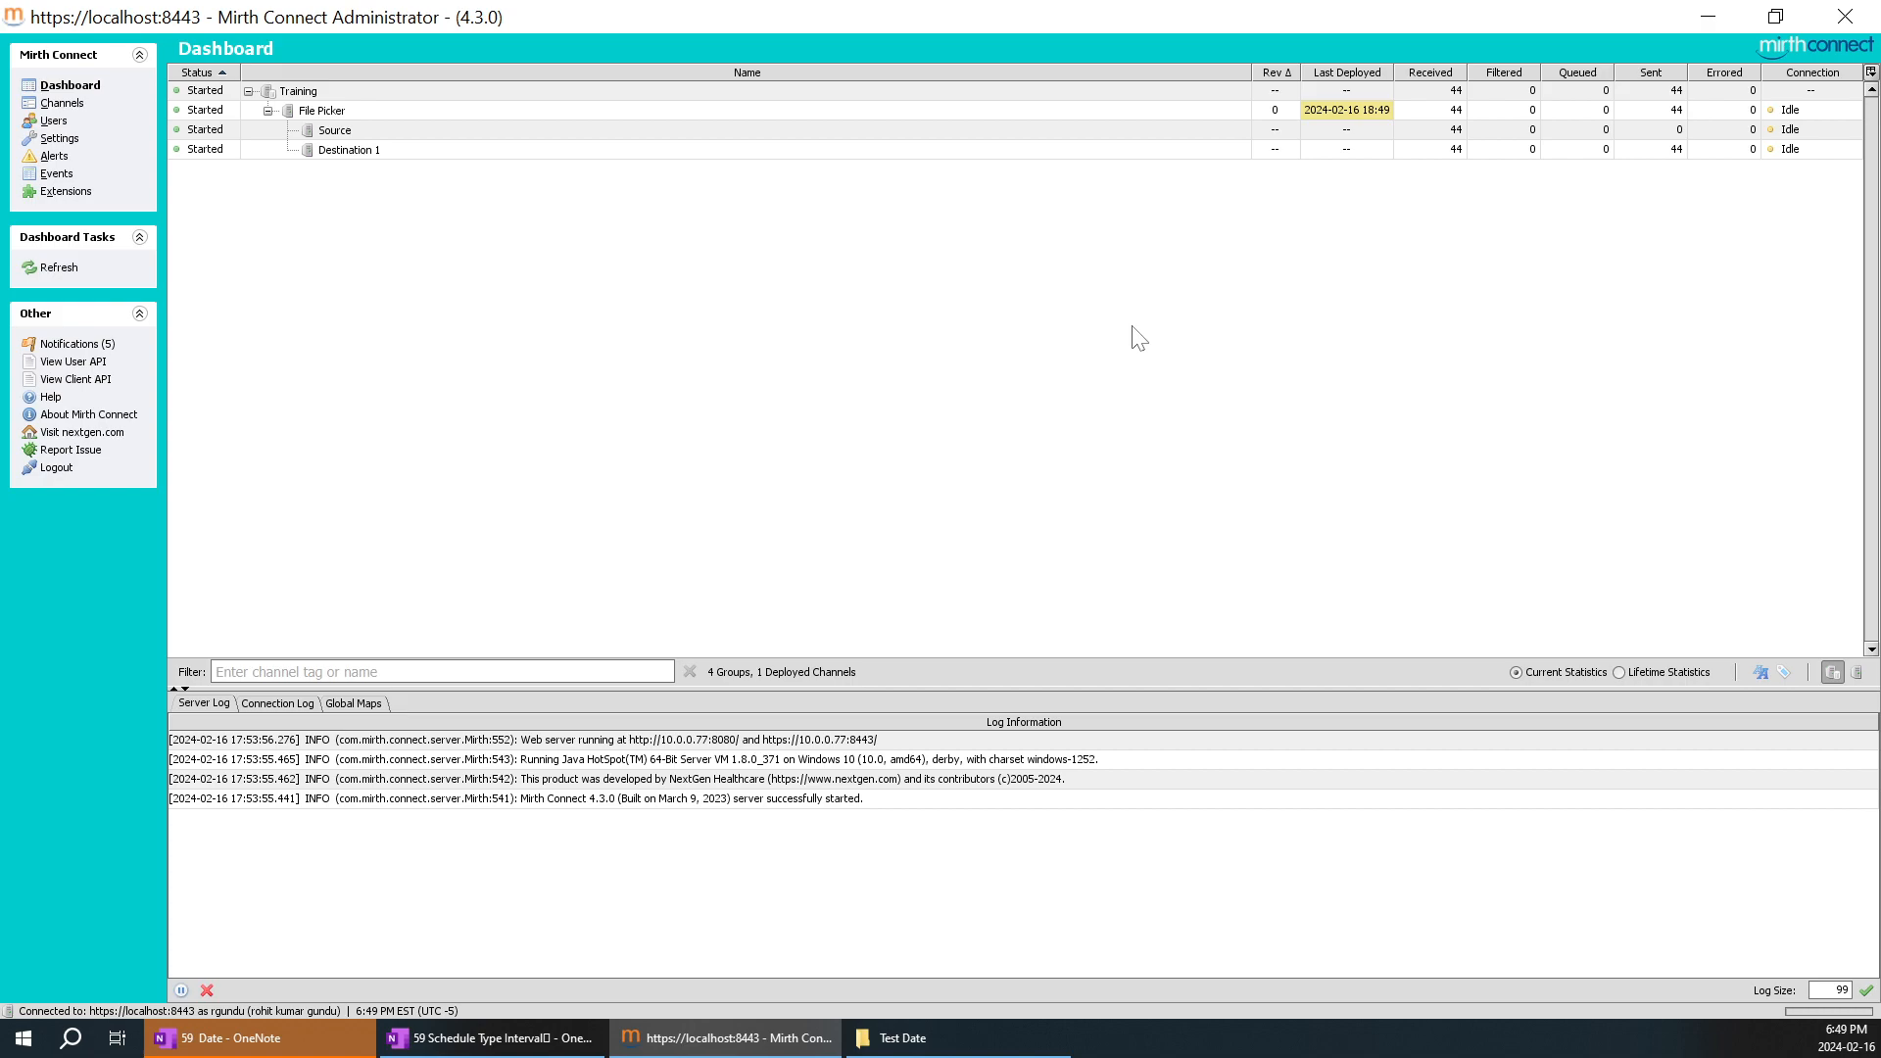
pyautogui.click(1870, 1045)
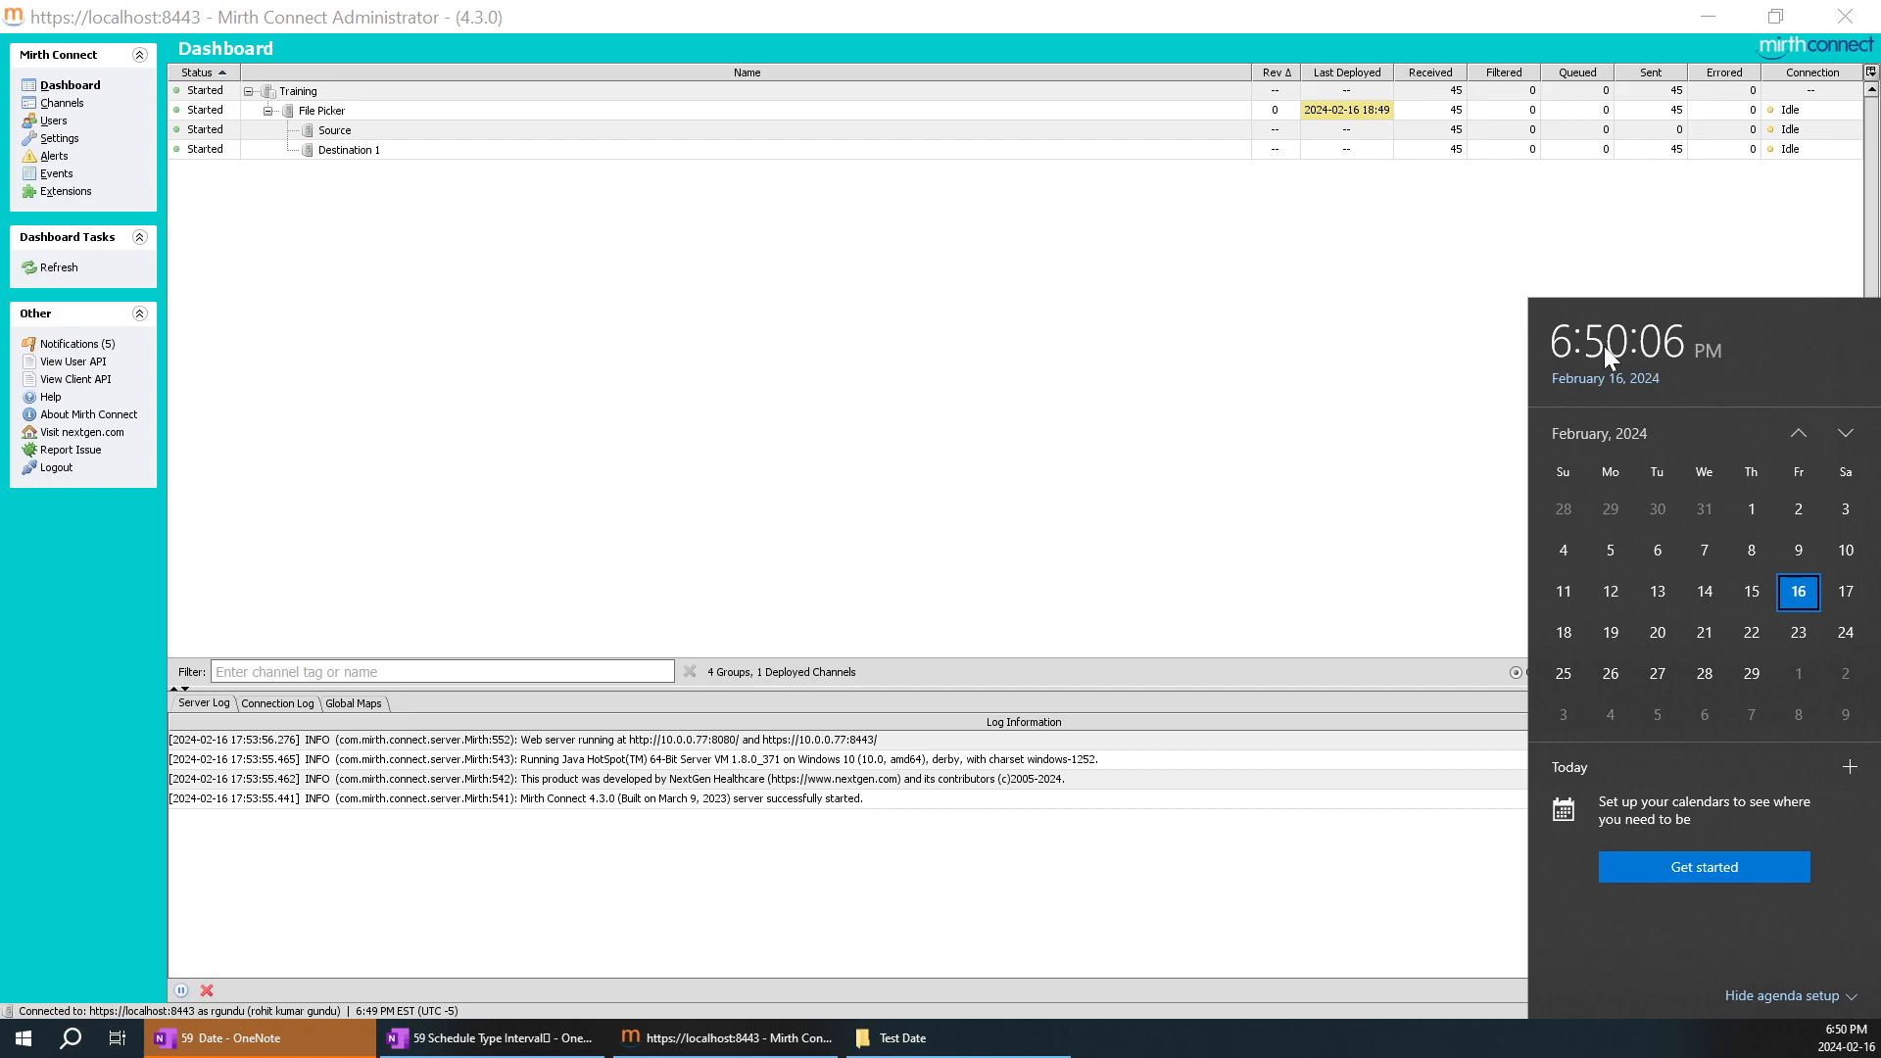
pyautogui.click(1166, 387)
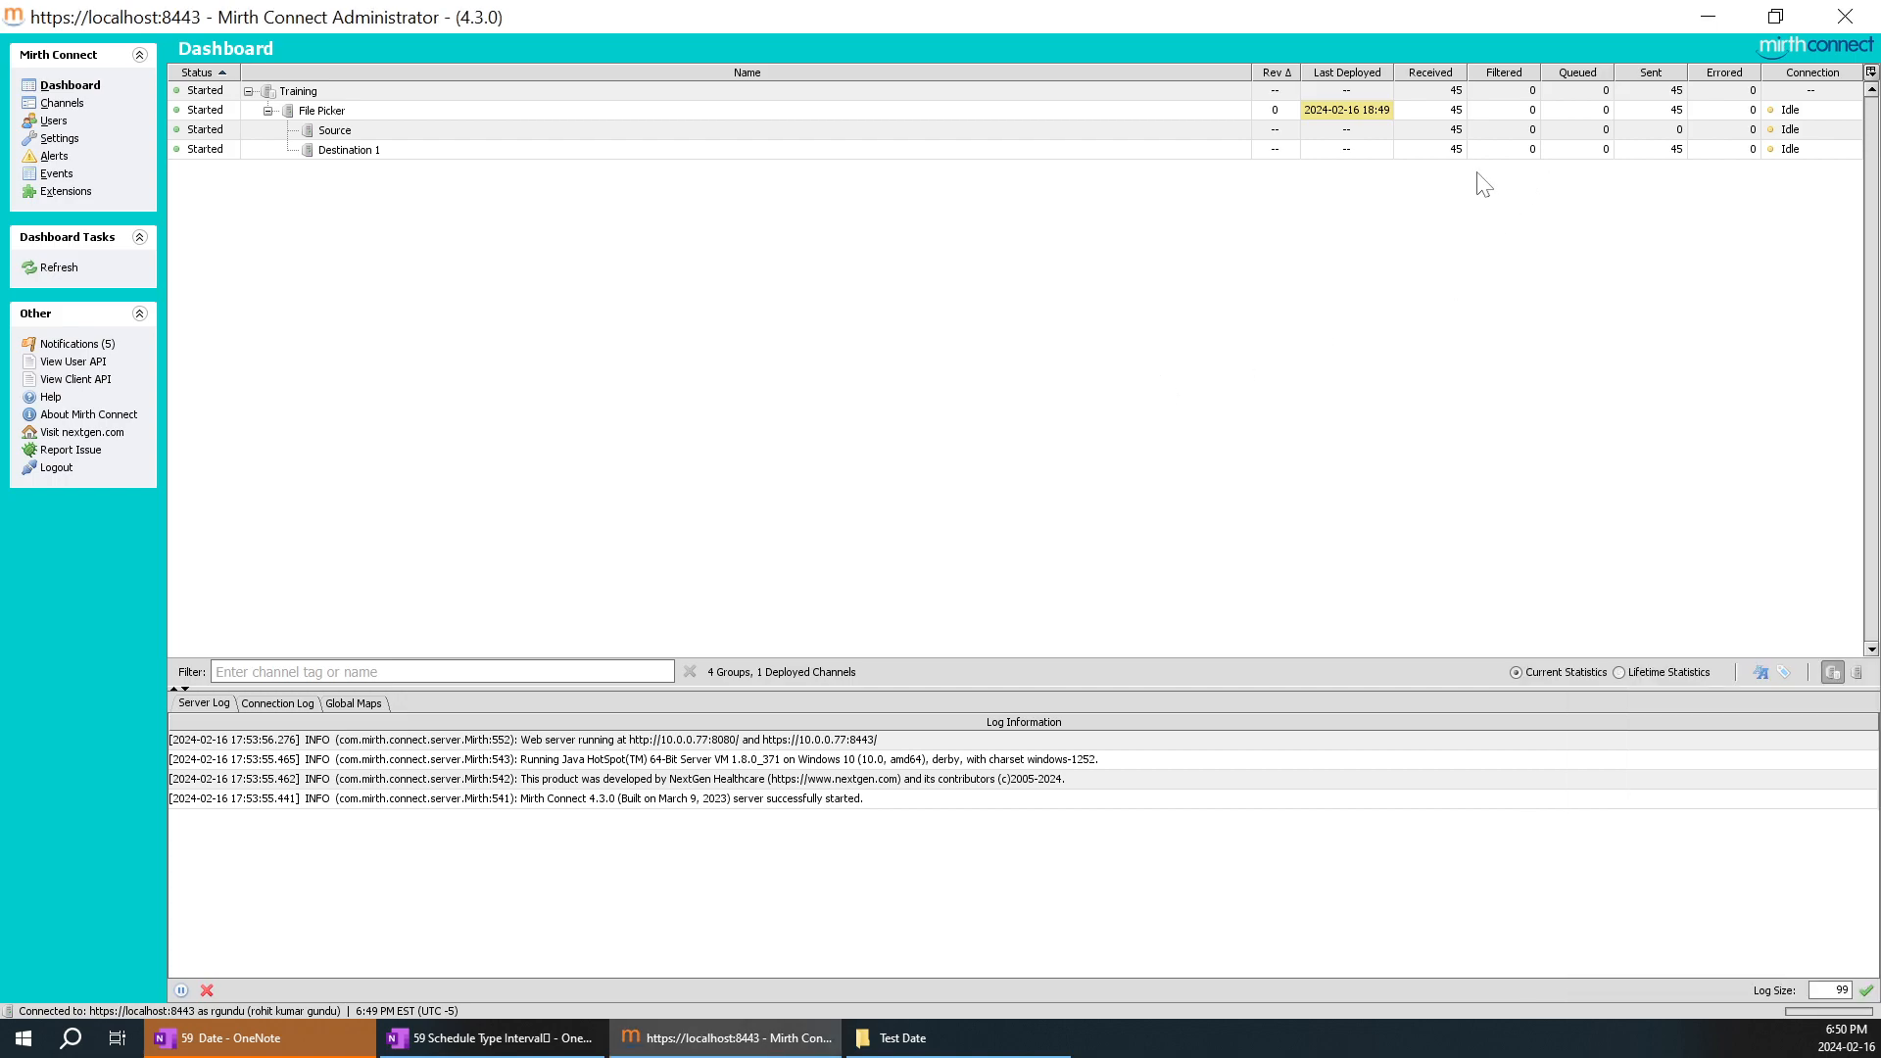
# Step: Refresh the dashboard statistics and check the current time on the system clock
pyautogui.rightClick(911, 245)
pyautogui.click(933, 249)
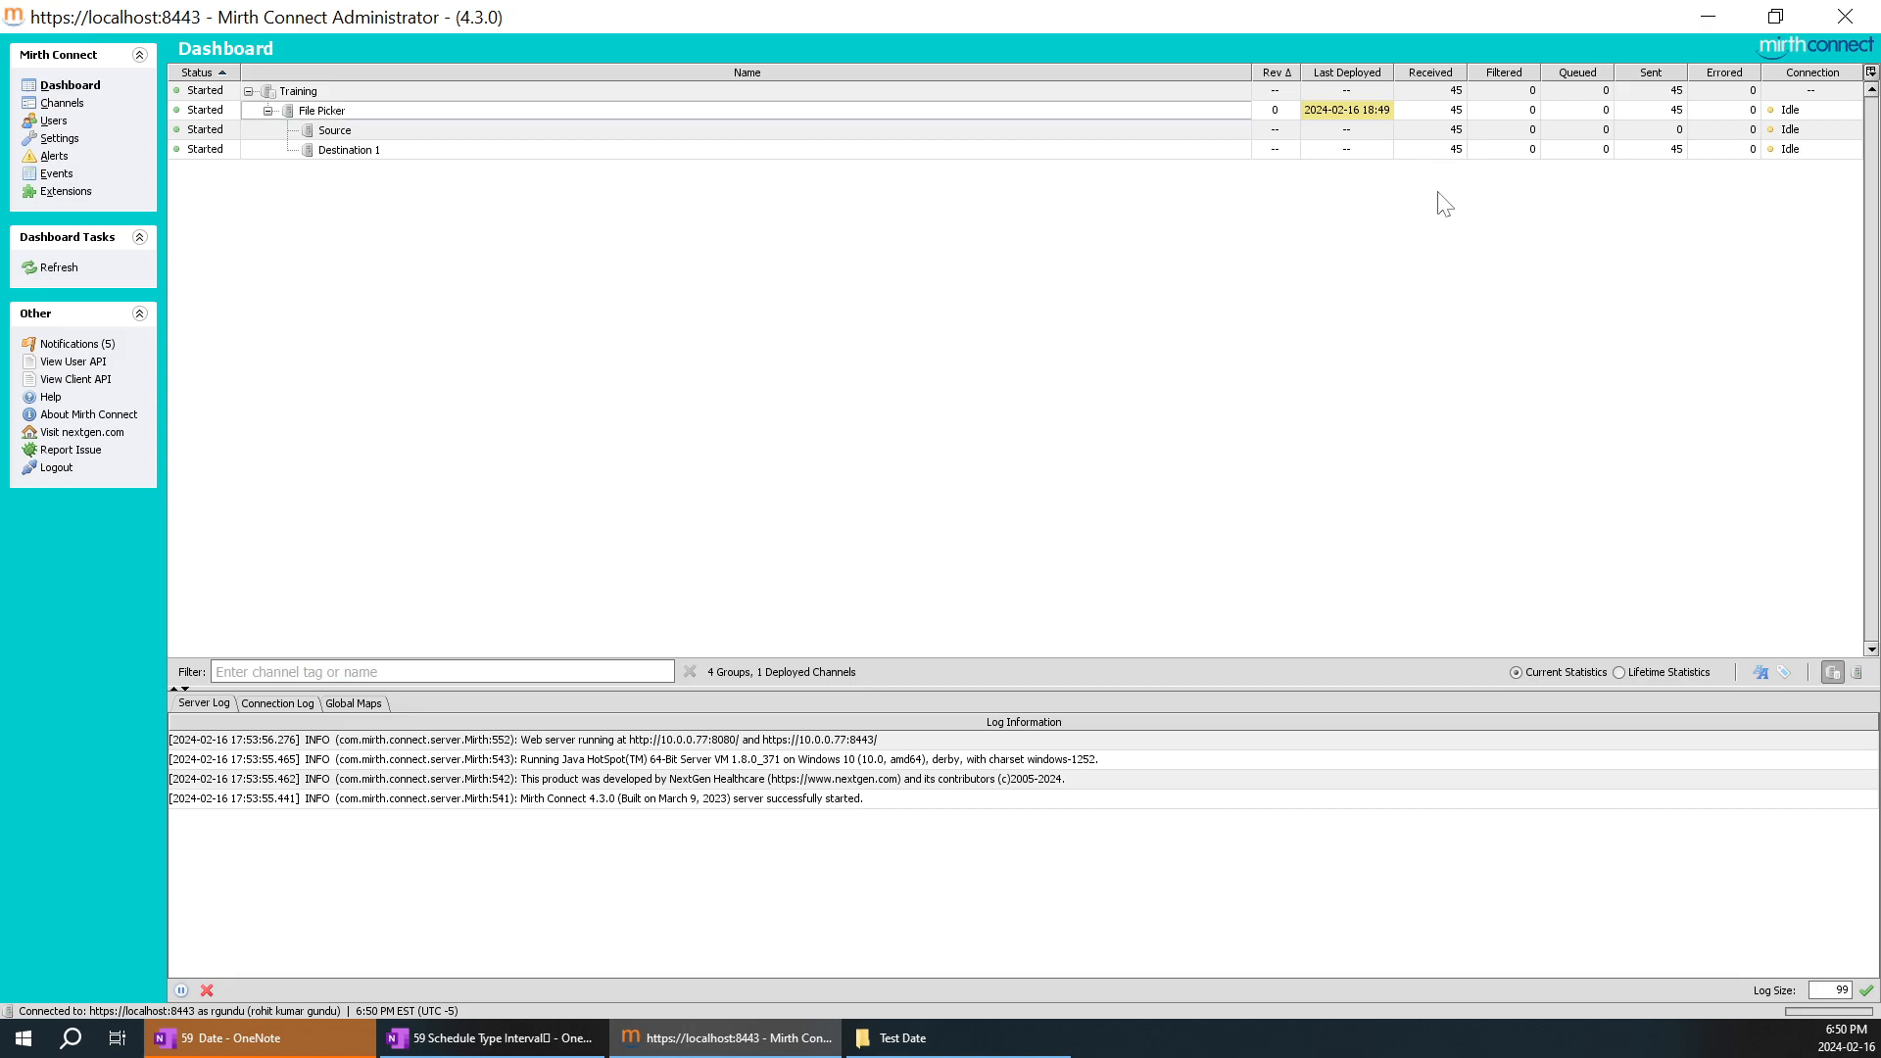
pyautogui.click(1846, 1036)
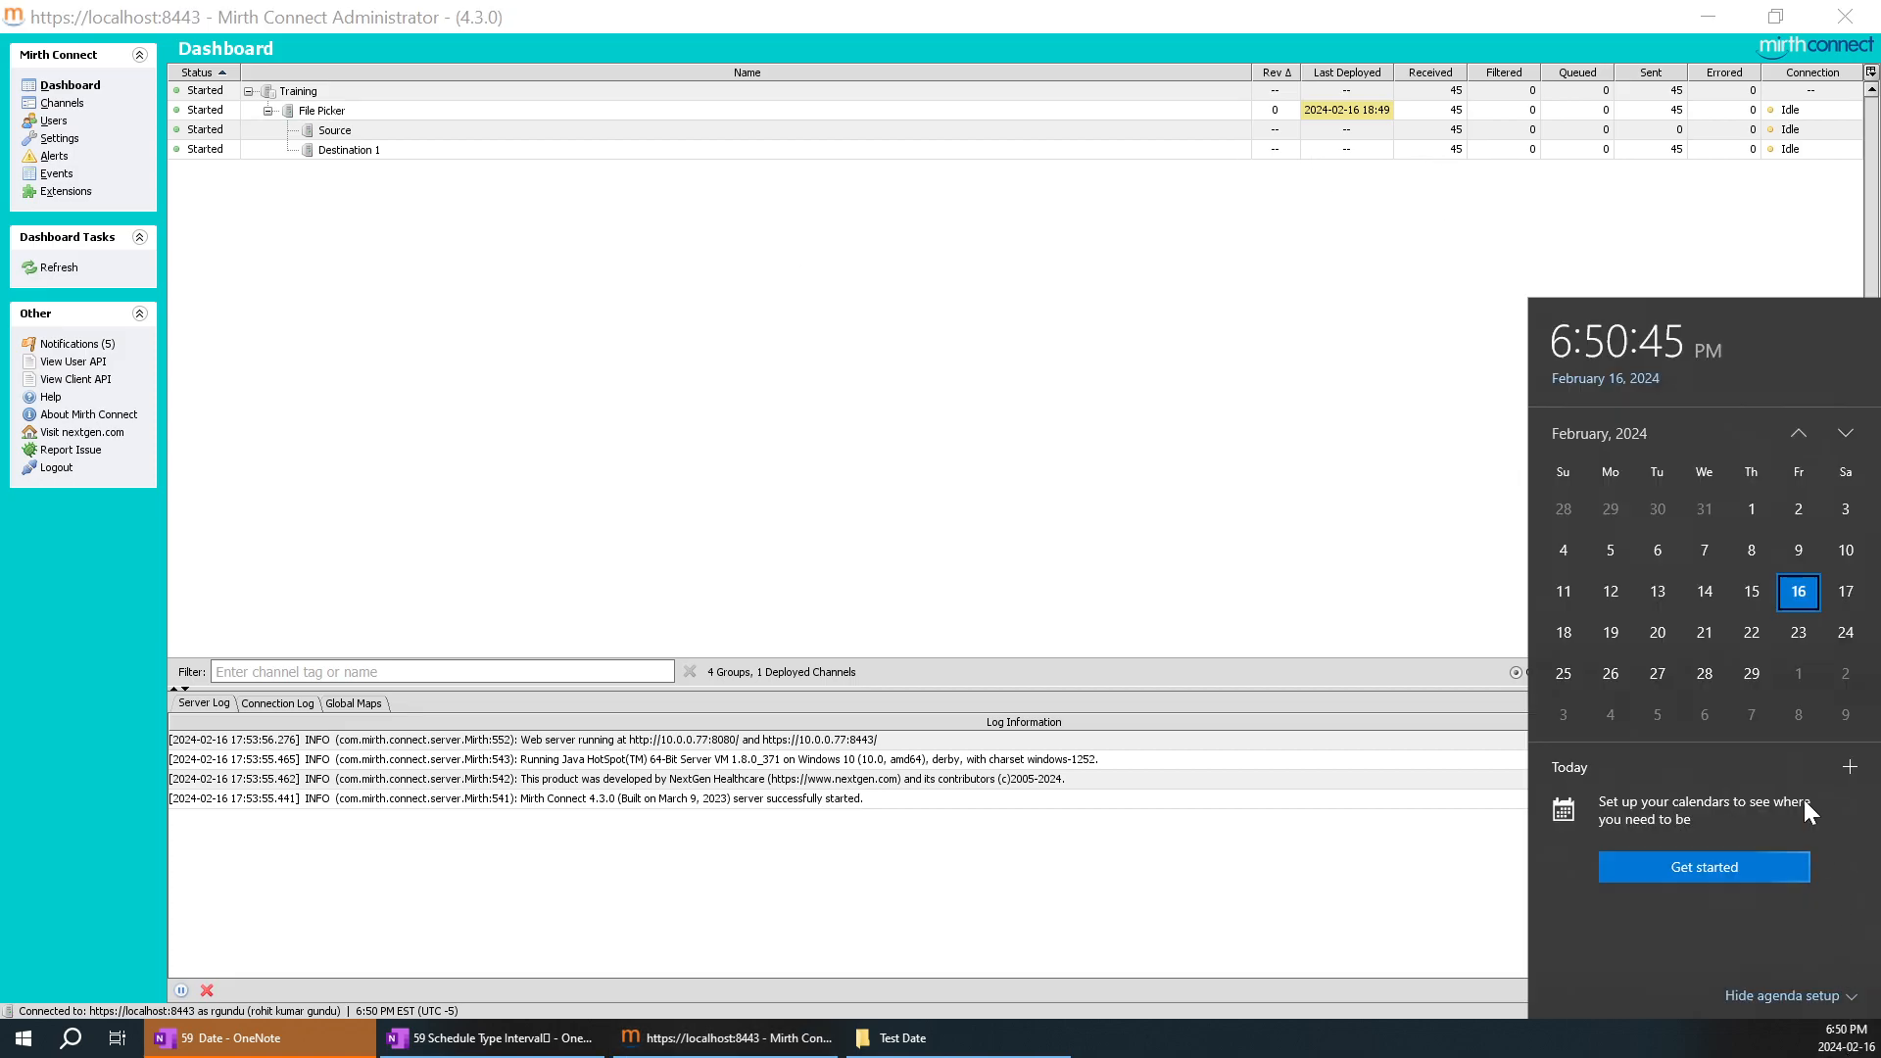
pyautogui.click(1146, 514)
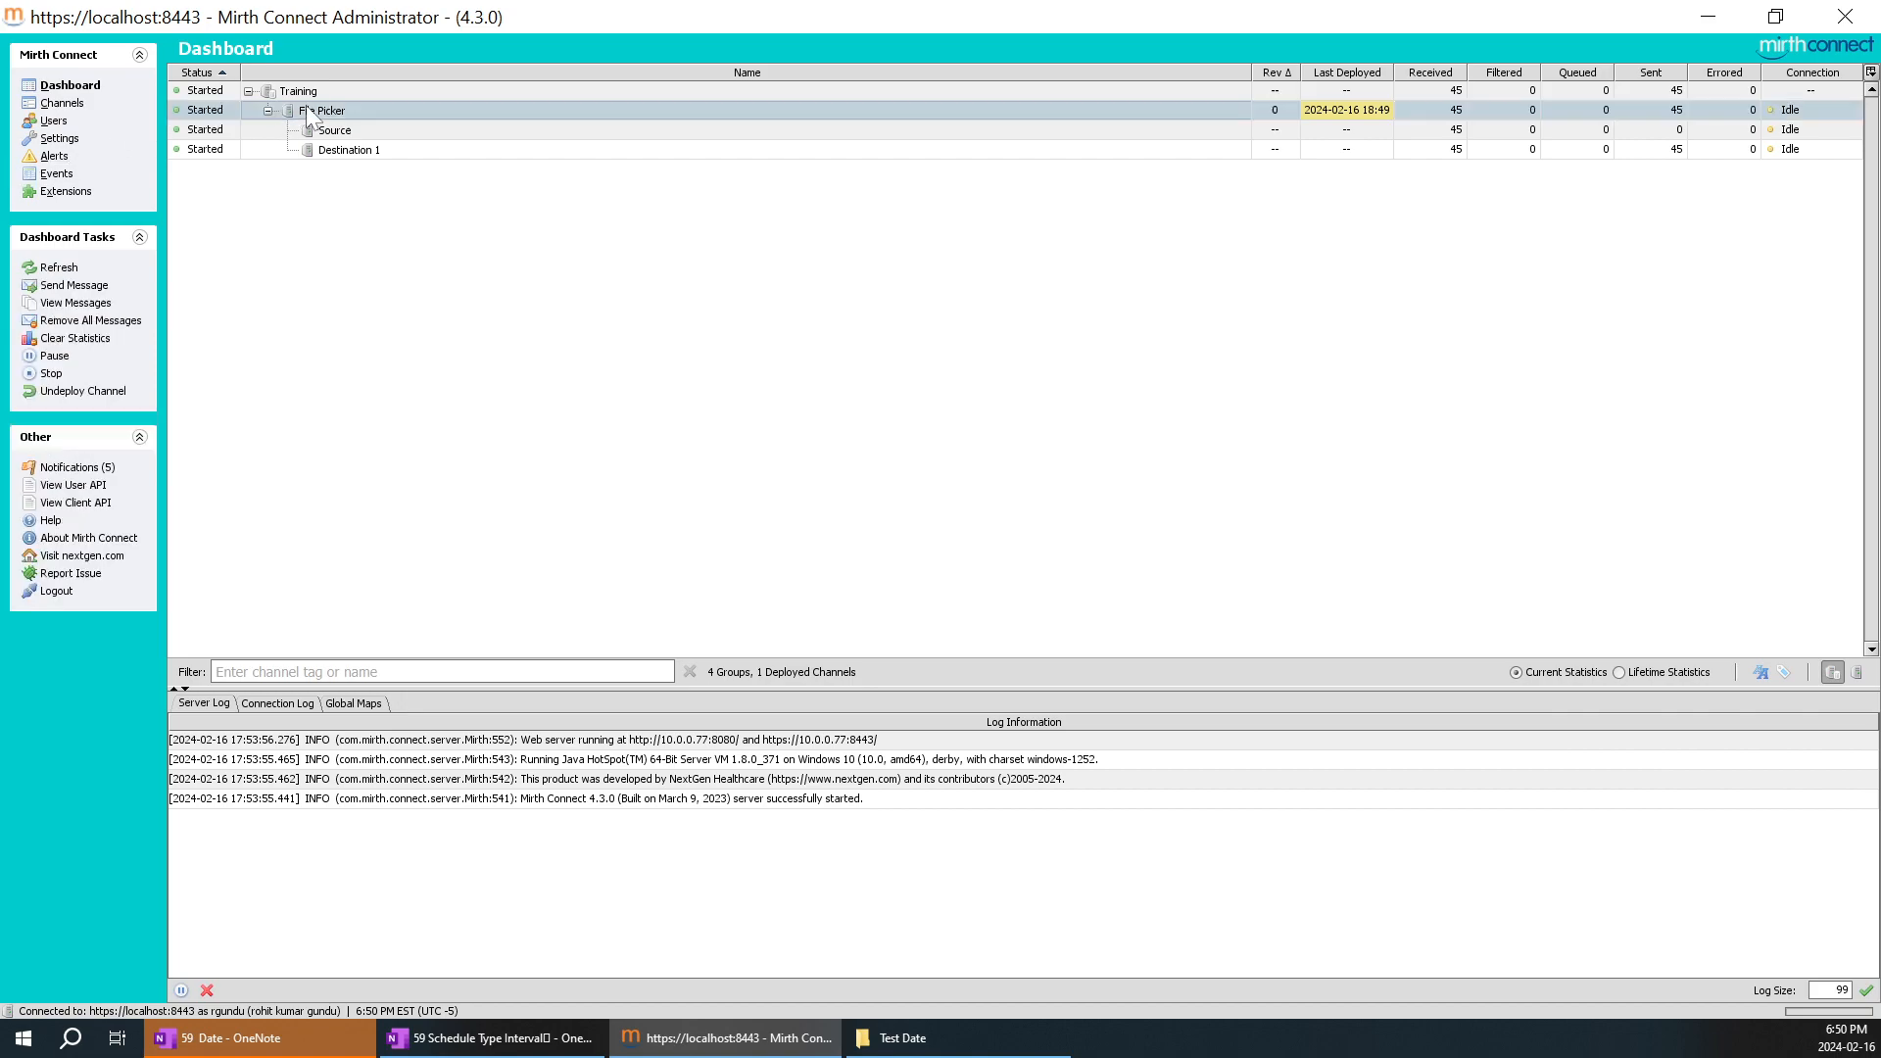
# Step: Open the File Picker channel's messages and compare the received dates of messages 44 and 45
pyautogui.doubleClick(299, 111)
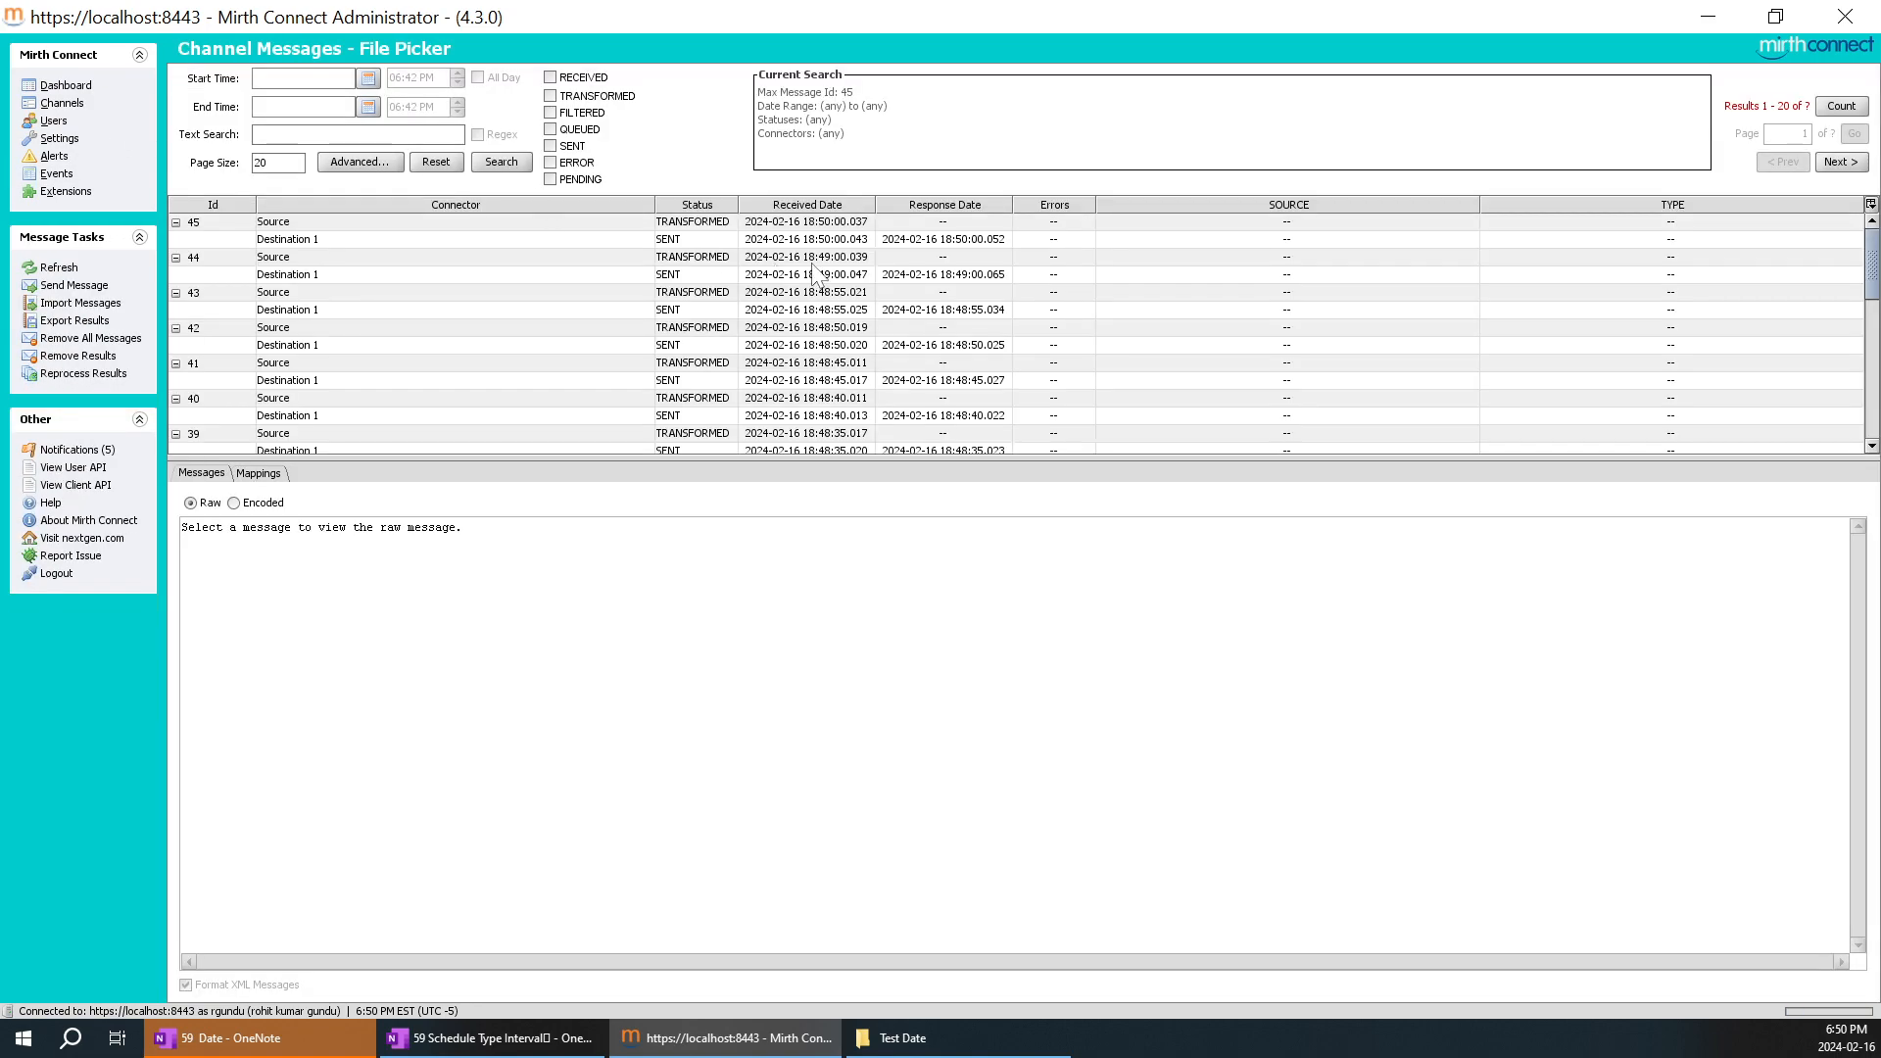
pyautogui.click(812, 259)
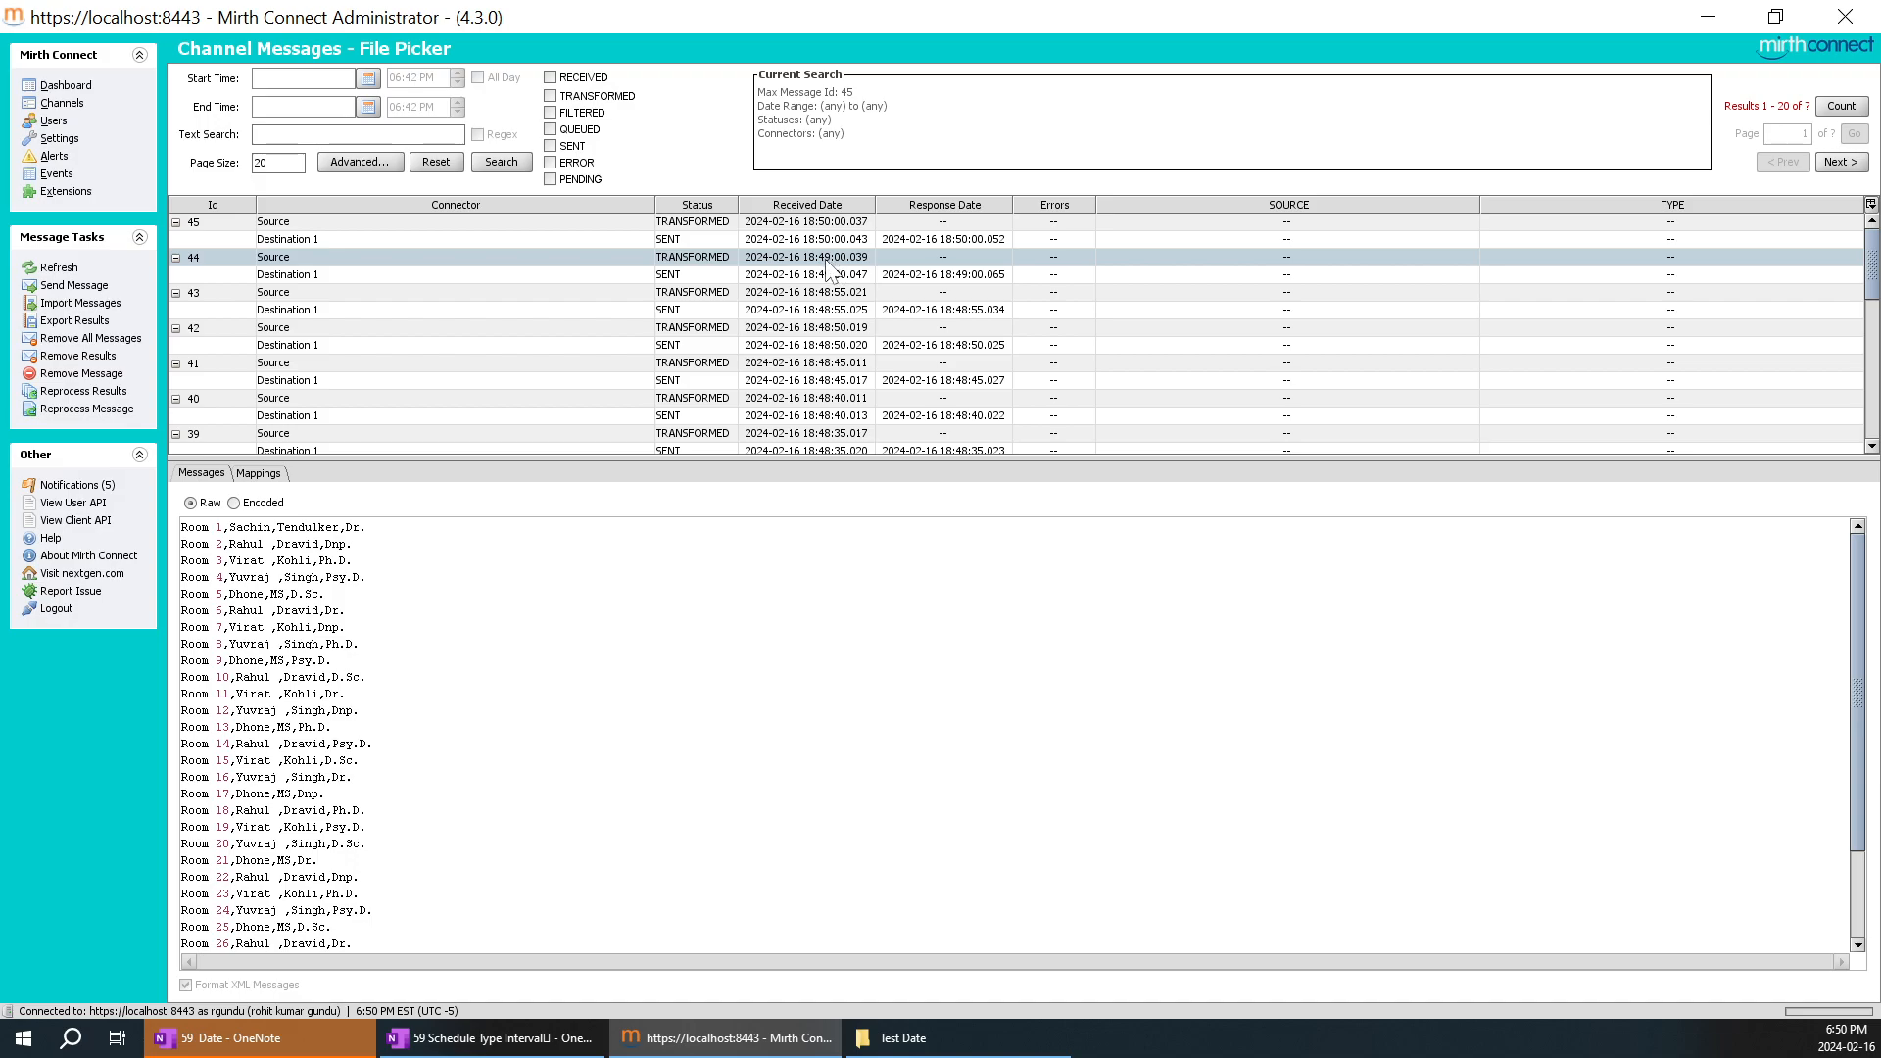
pyautogui.click(831, 242)
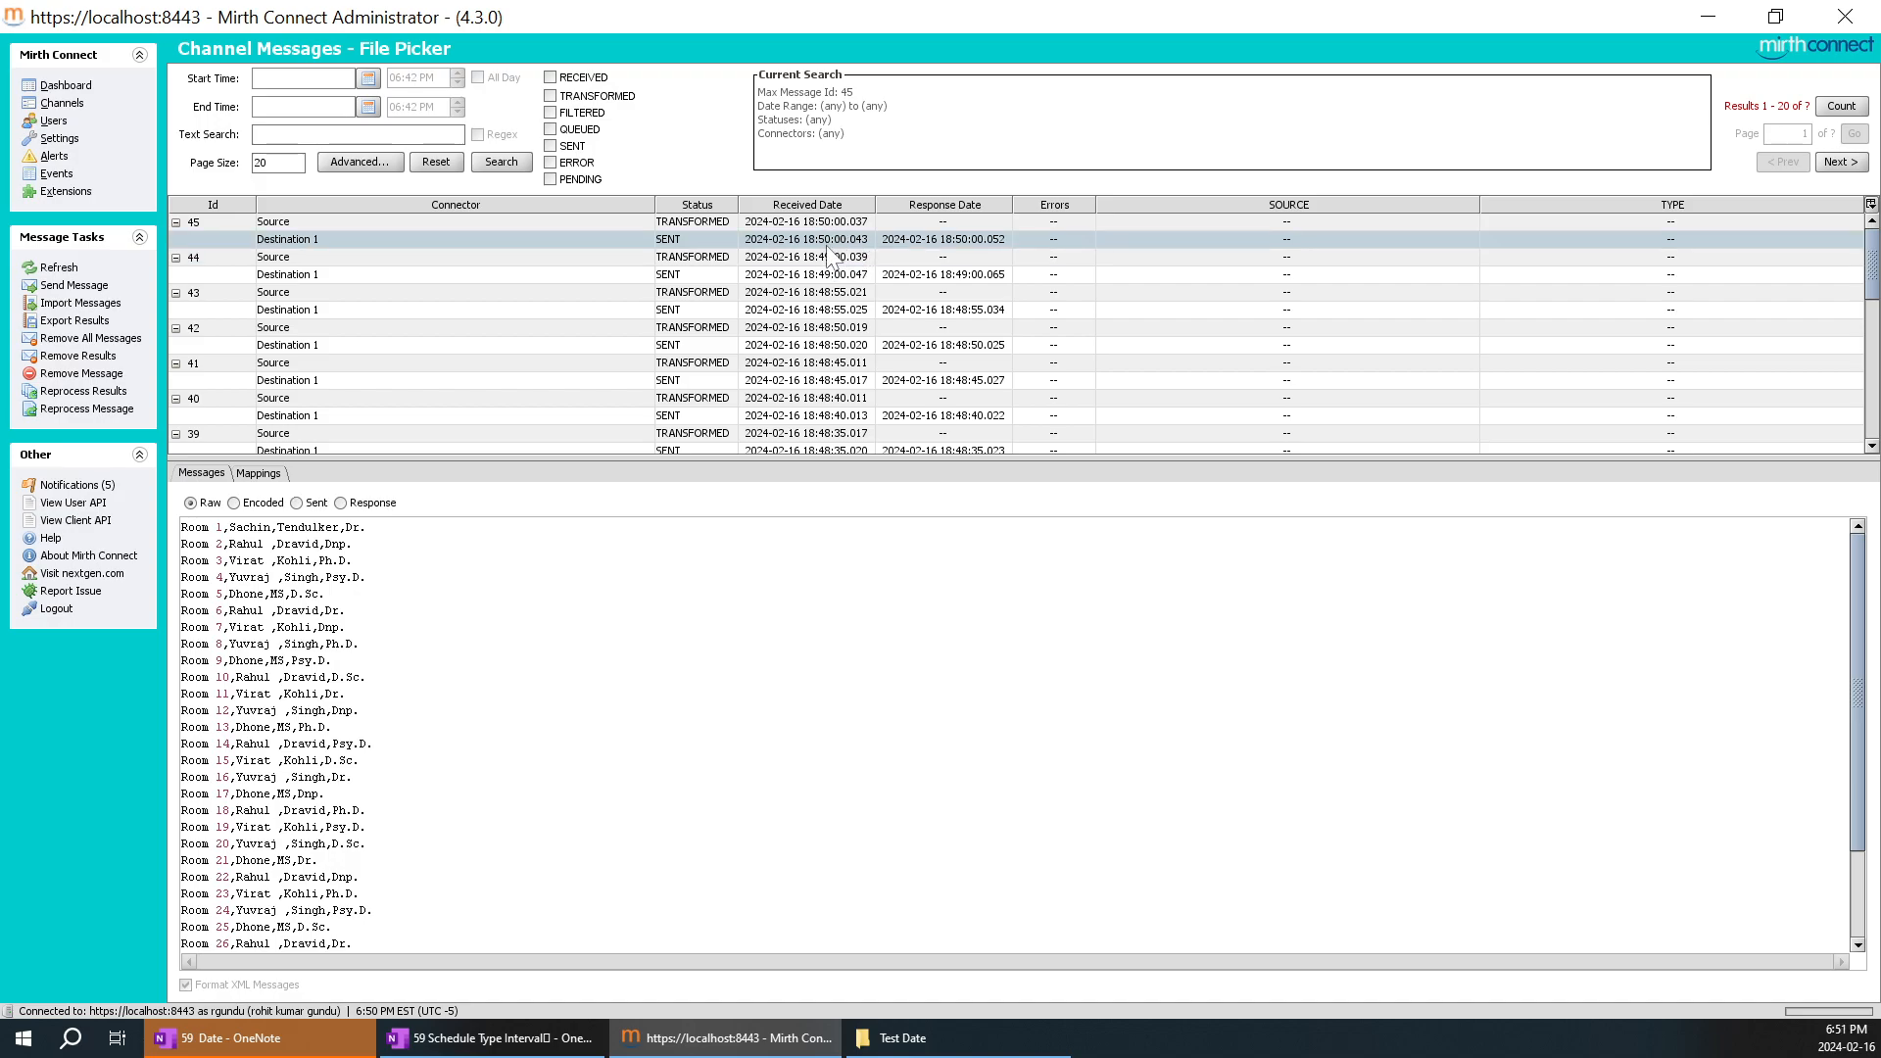
pyautogui.click(831, 257)
pyautogui.click(839, 241)
pyautogui.click(841, 256)
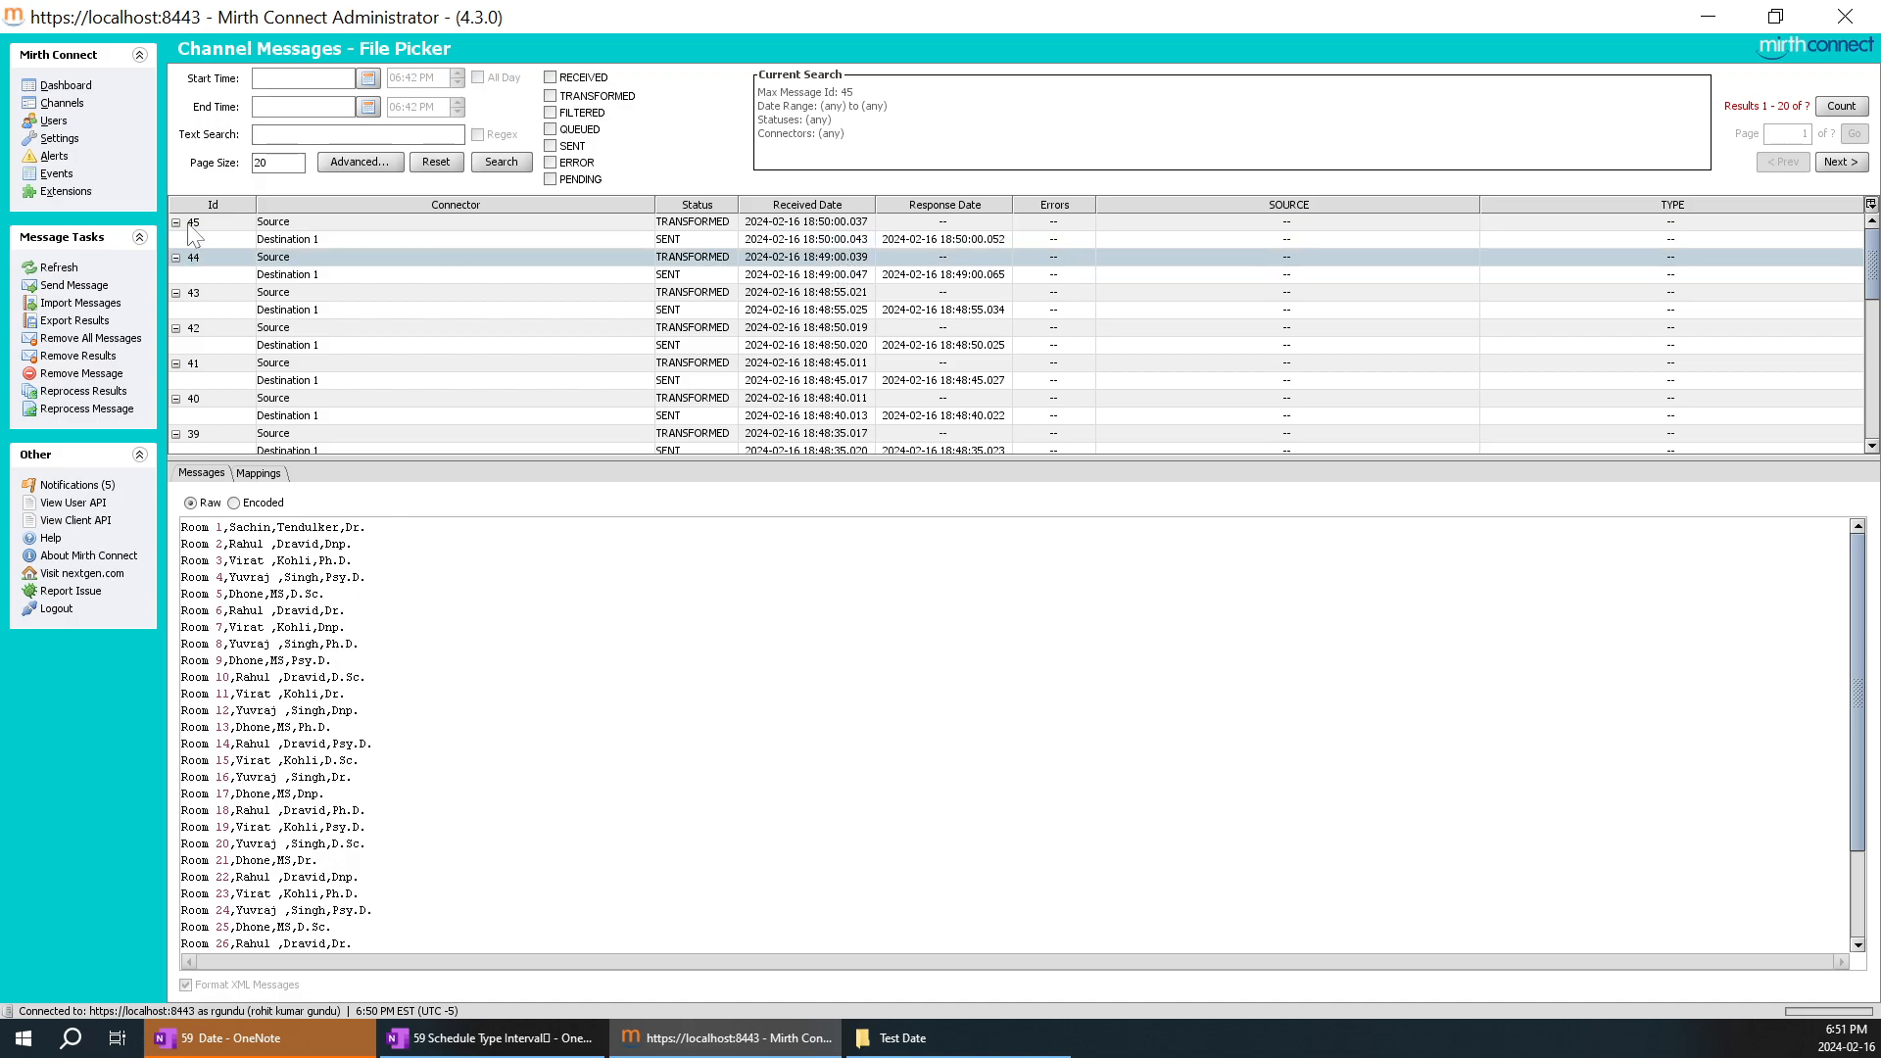
# Step: Reopen the File Picker channel's source settings, compare the next poll time with the system clock and set the interval unit to hours
pyautogui.click(65, 103)
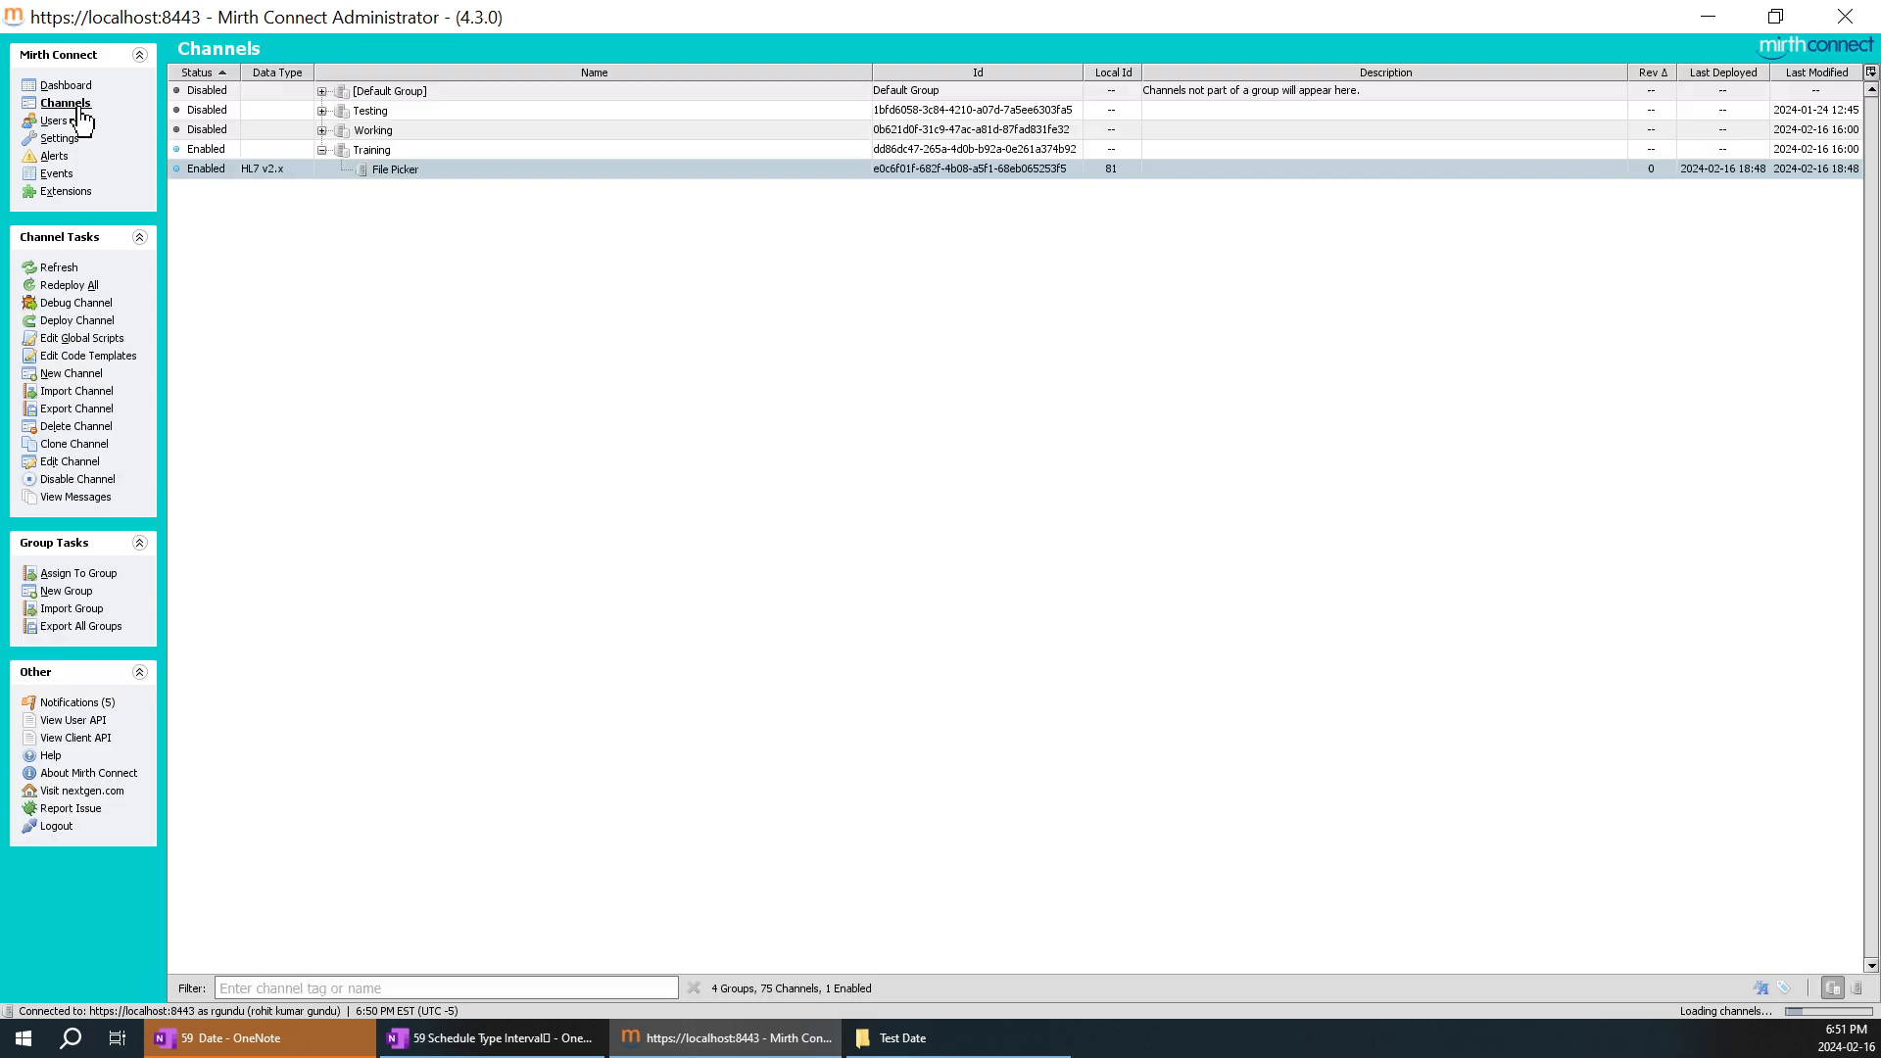
pyautogui.doubleClick(423, 170)
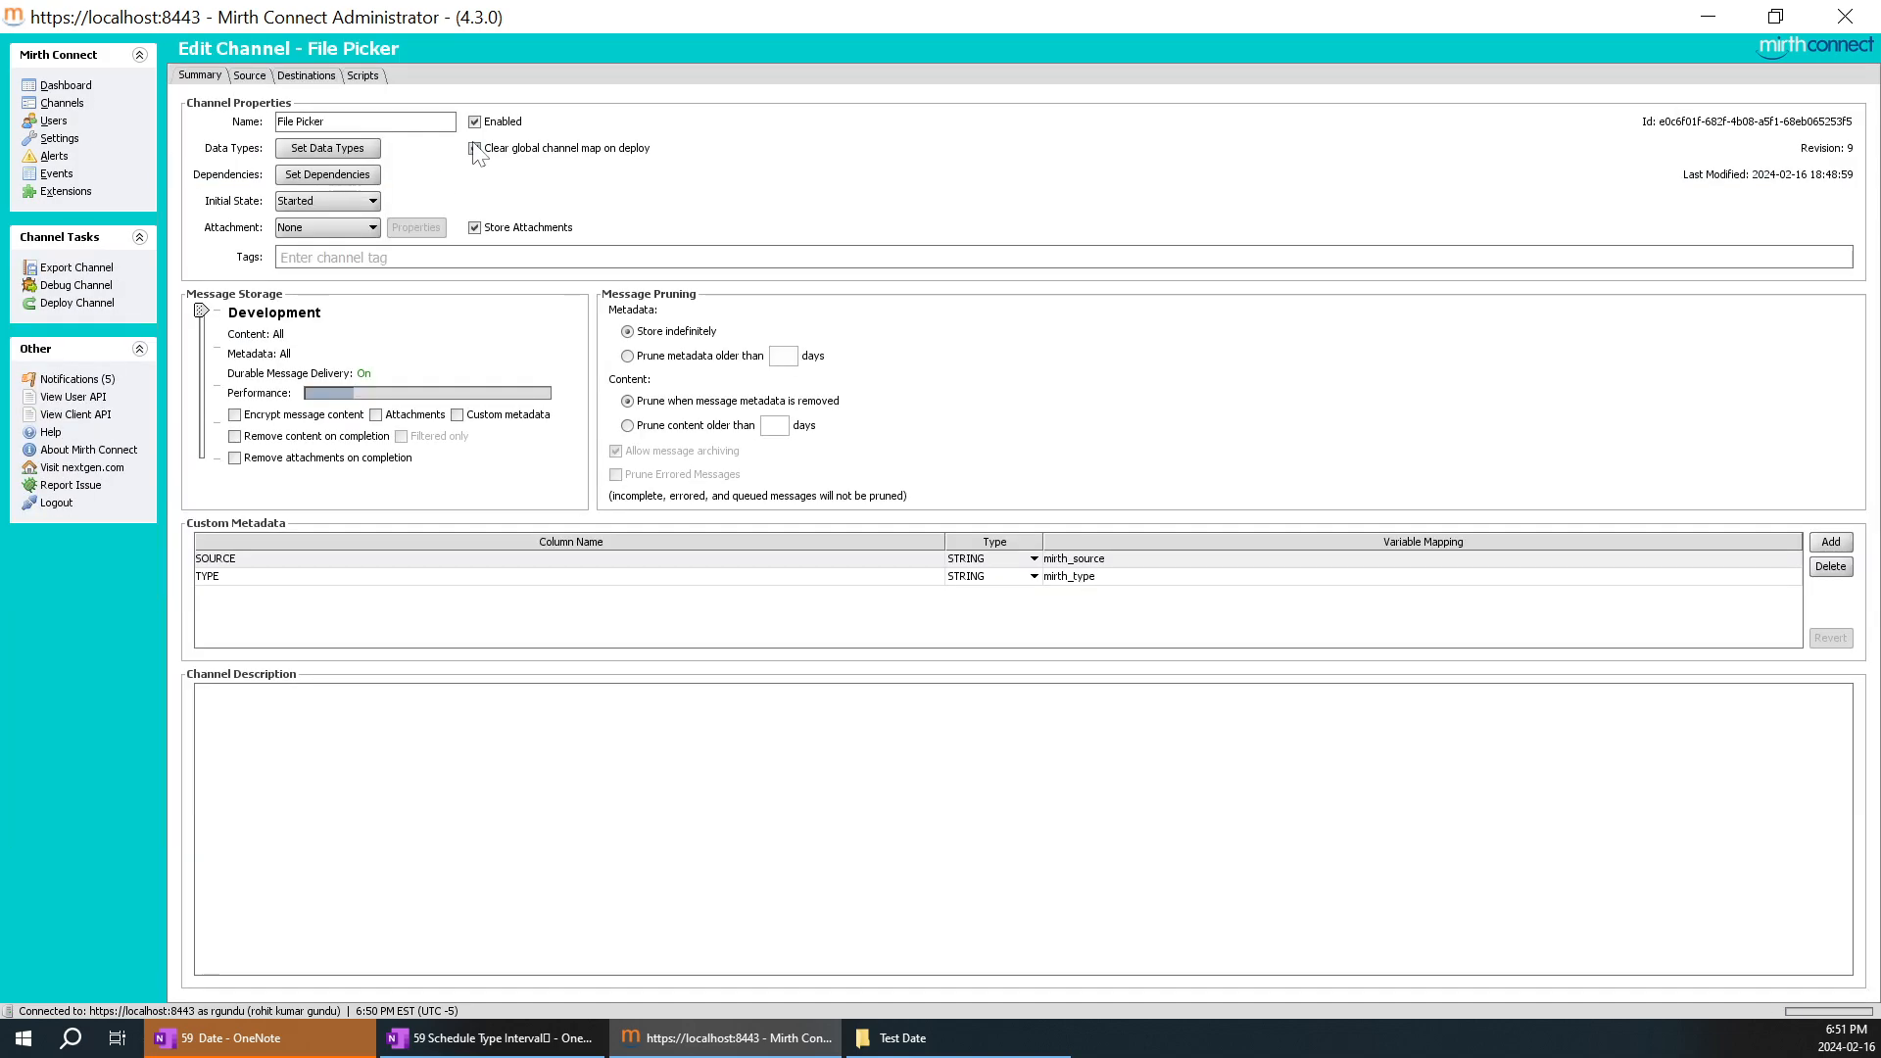
pyautogui.click(250, 76)
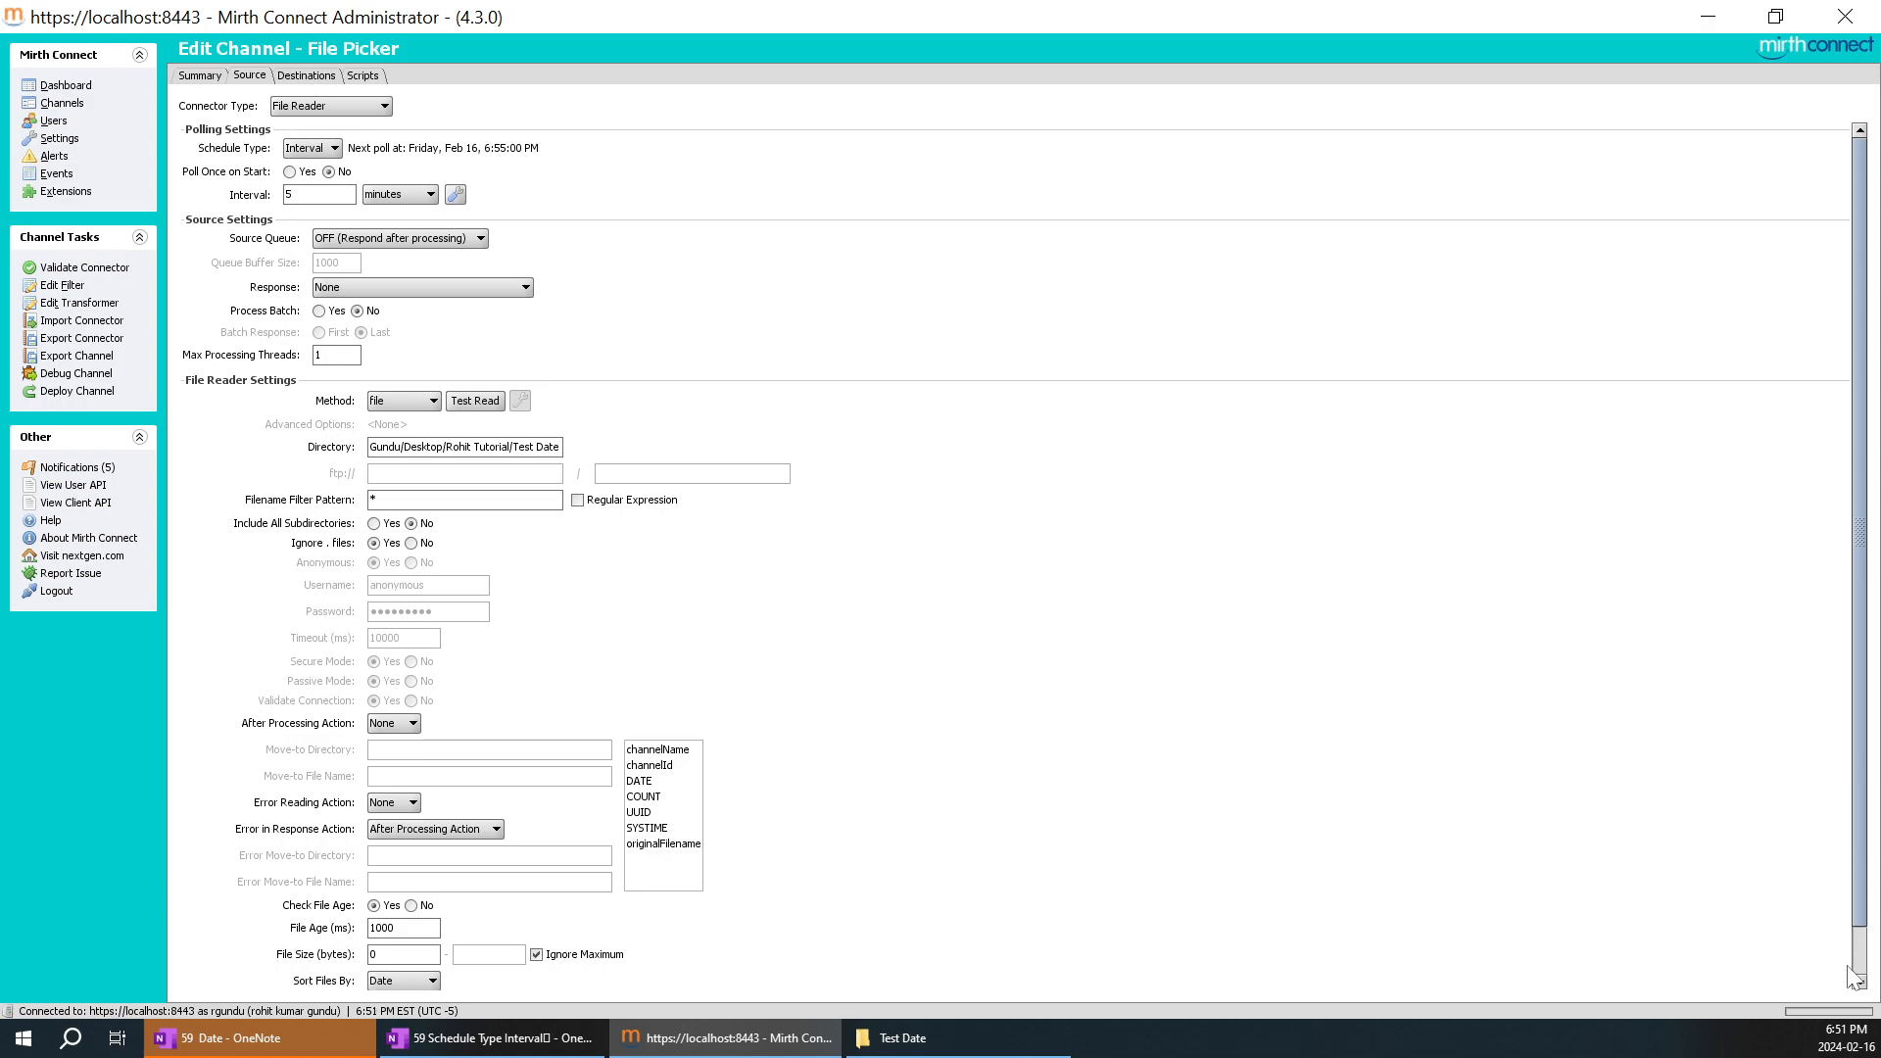
pyautogui.click(1850, 1050)
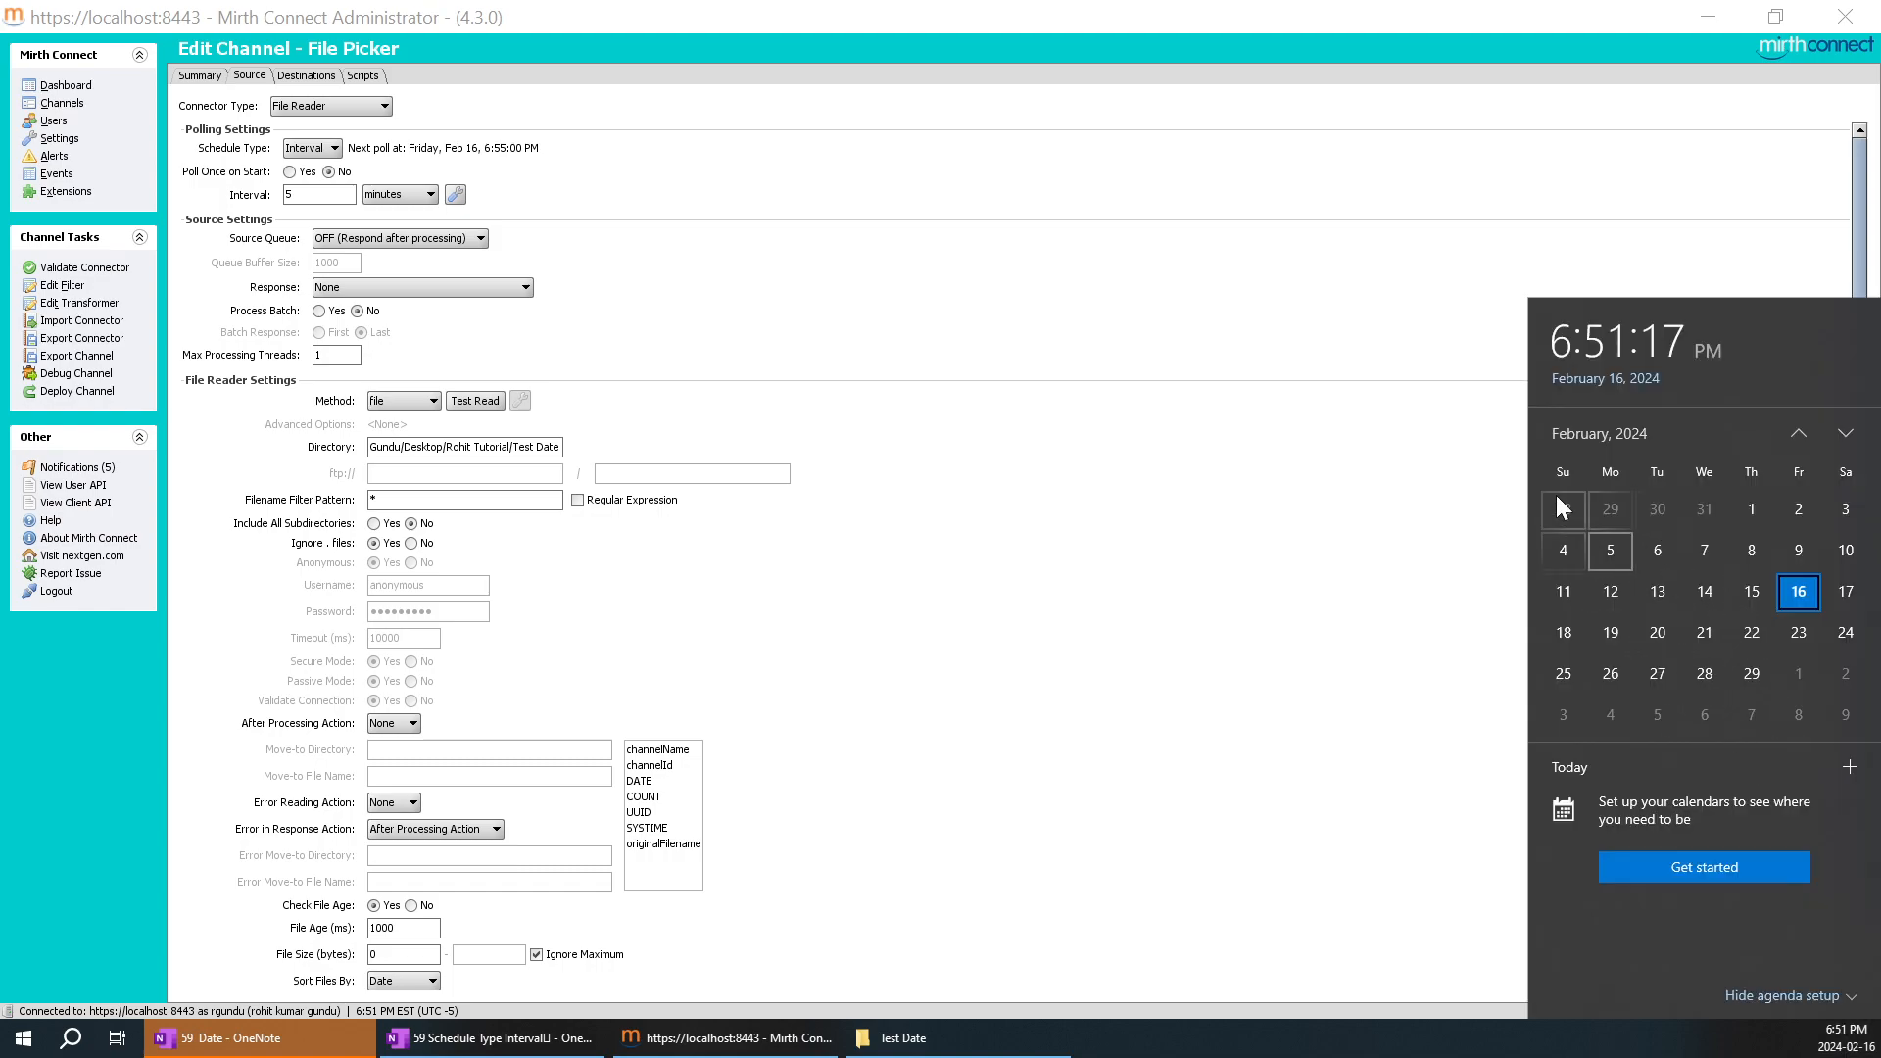
pyautogui.click(1246, 405)
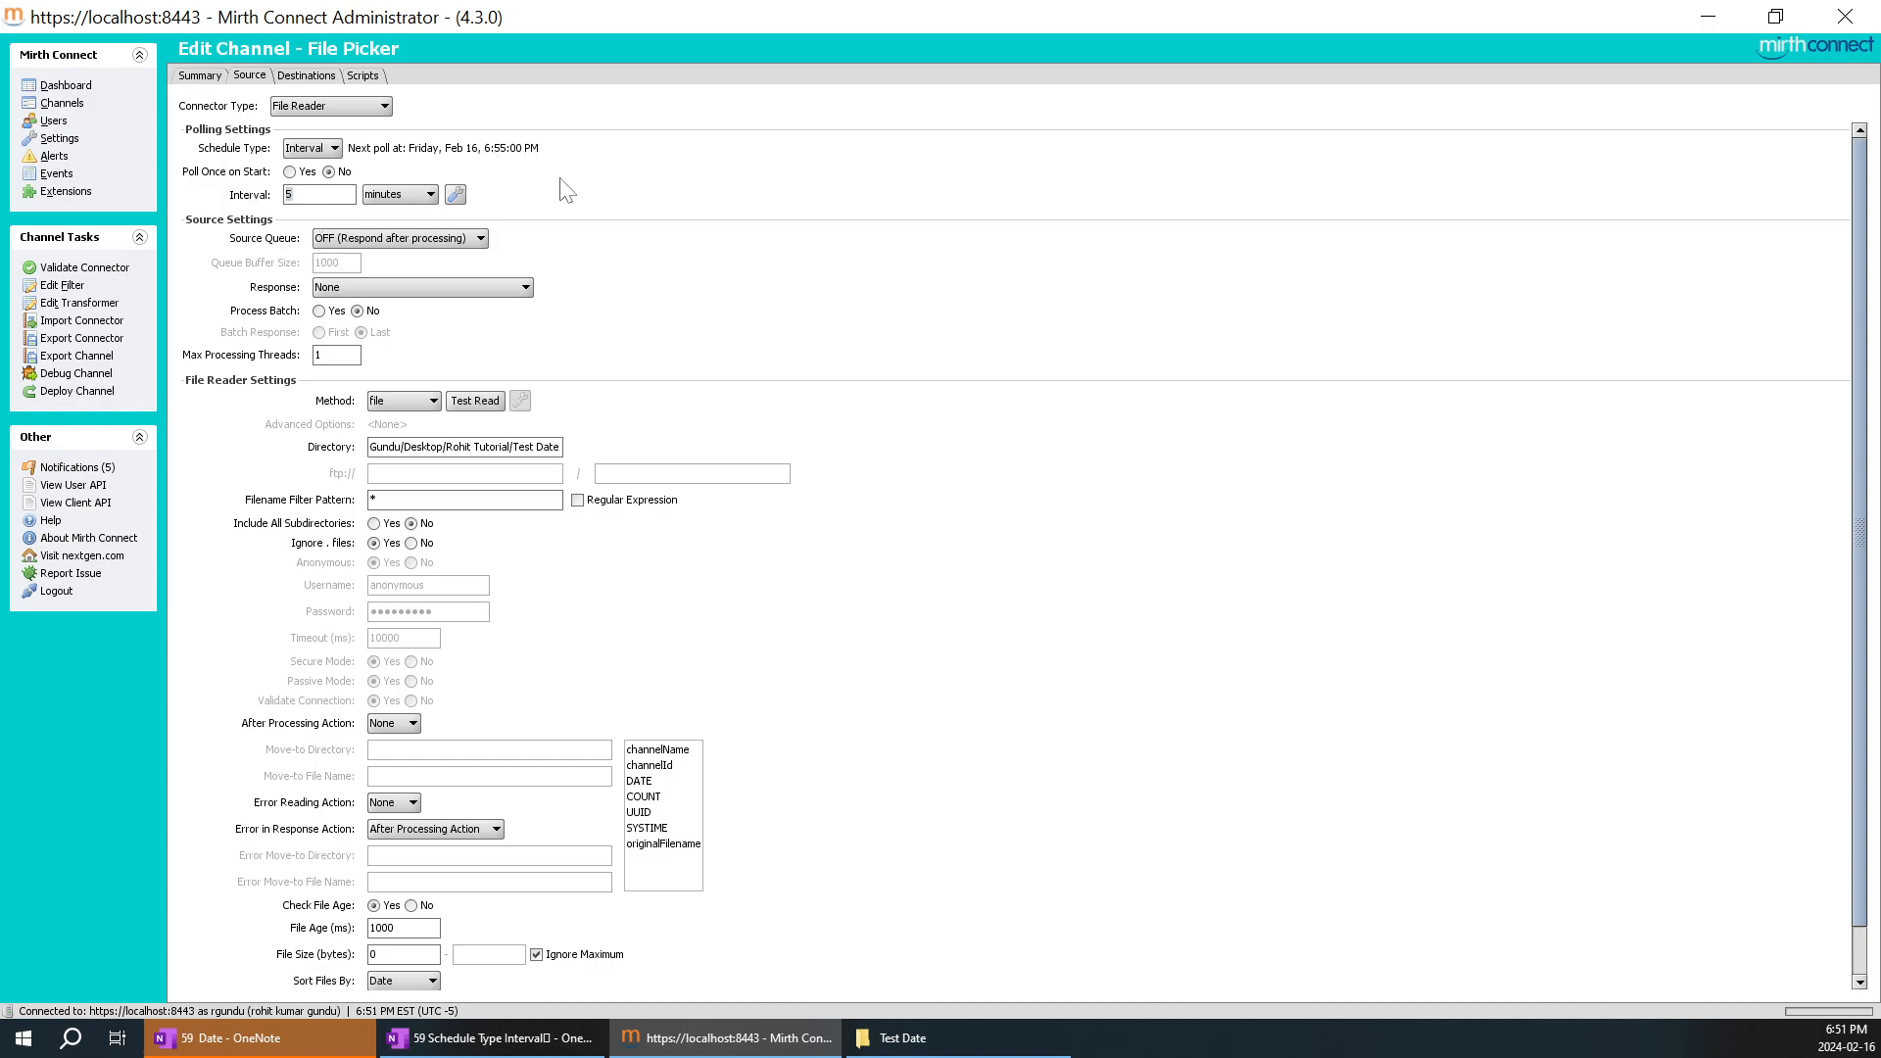
pyautogui.click(419, 201)
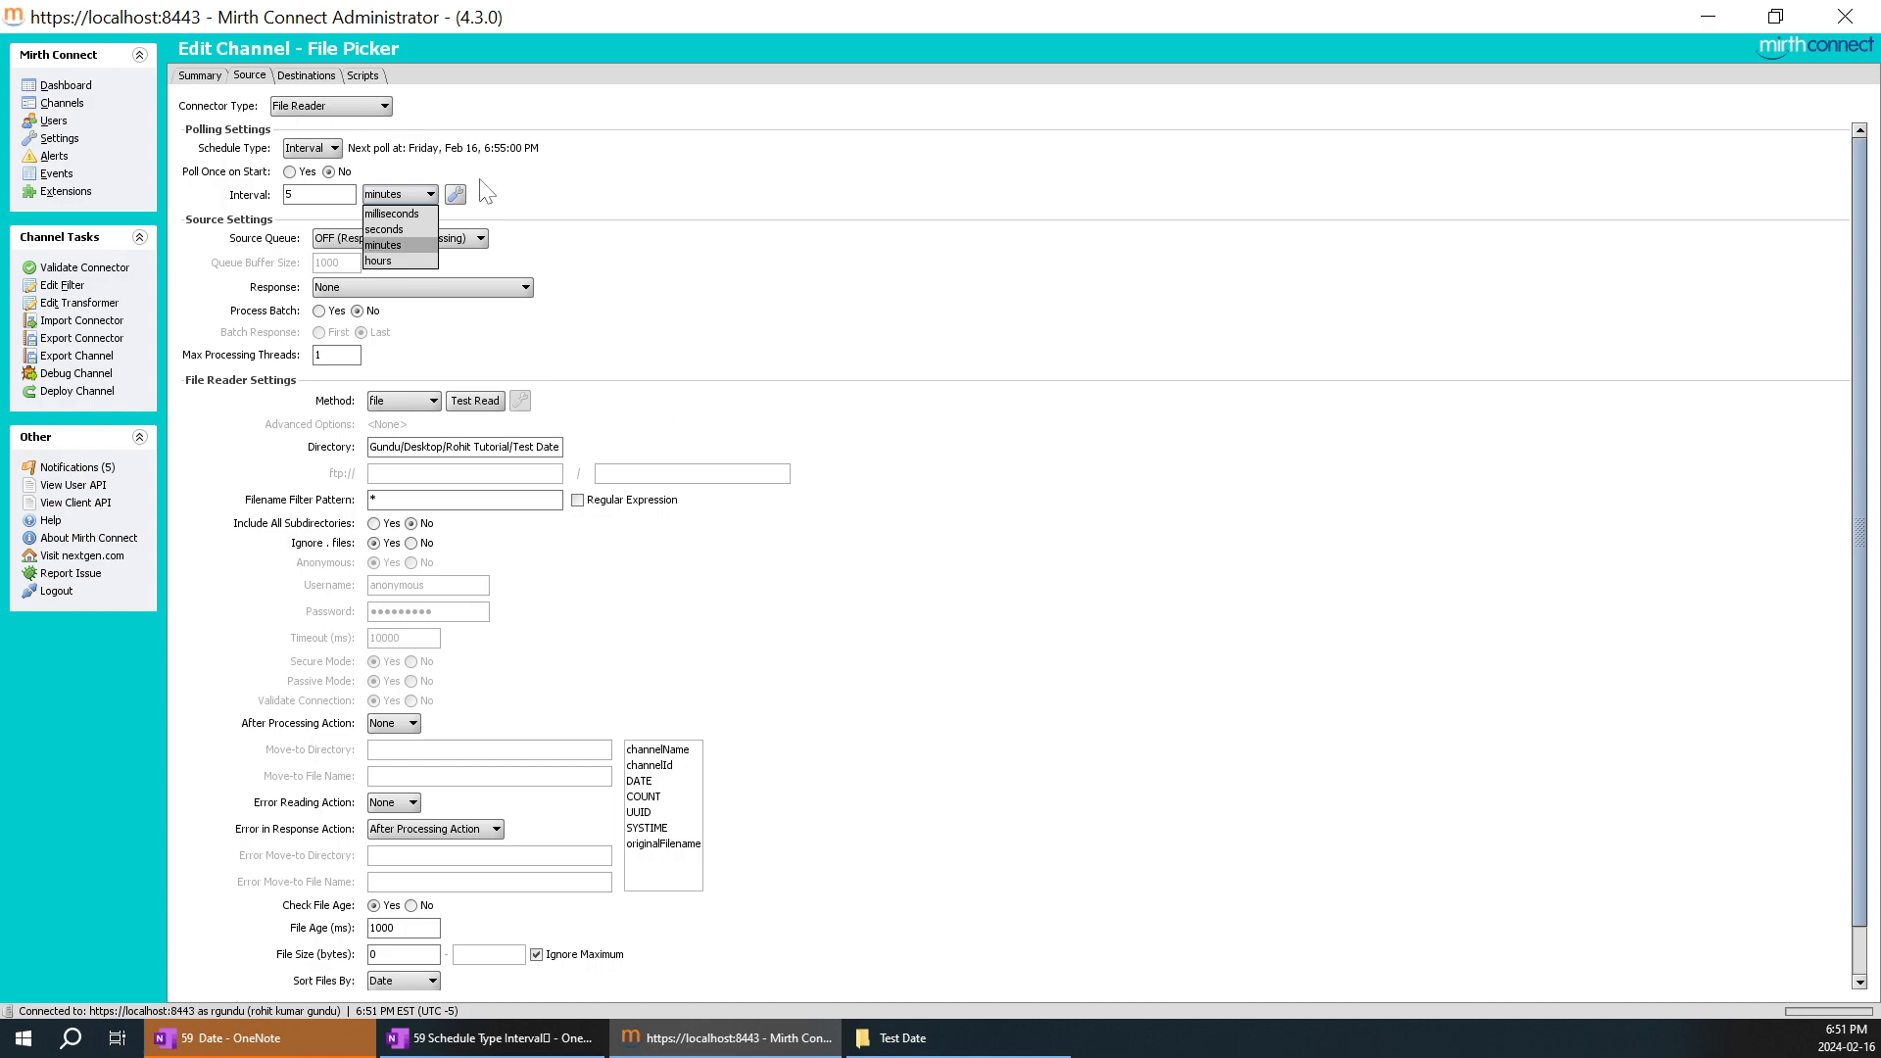
pyautogui.click(402, 259)
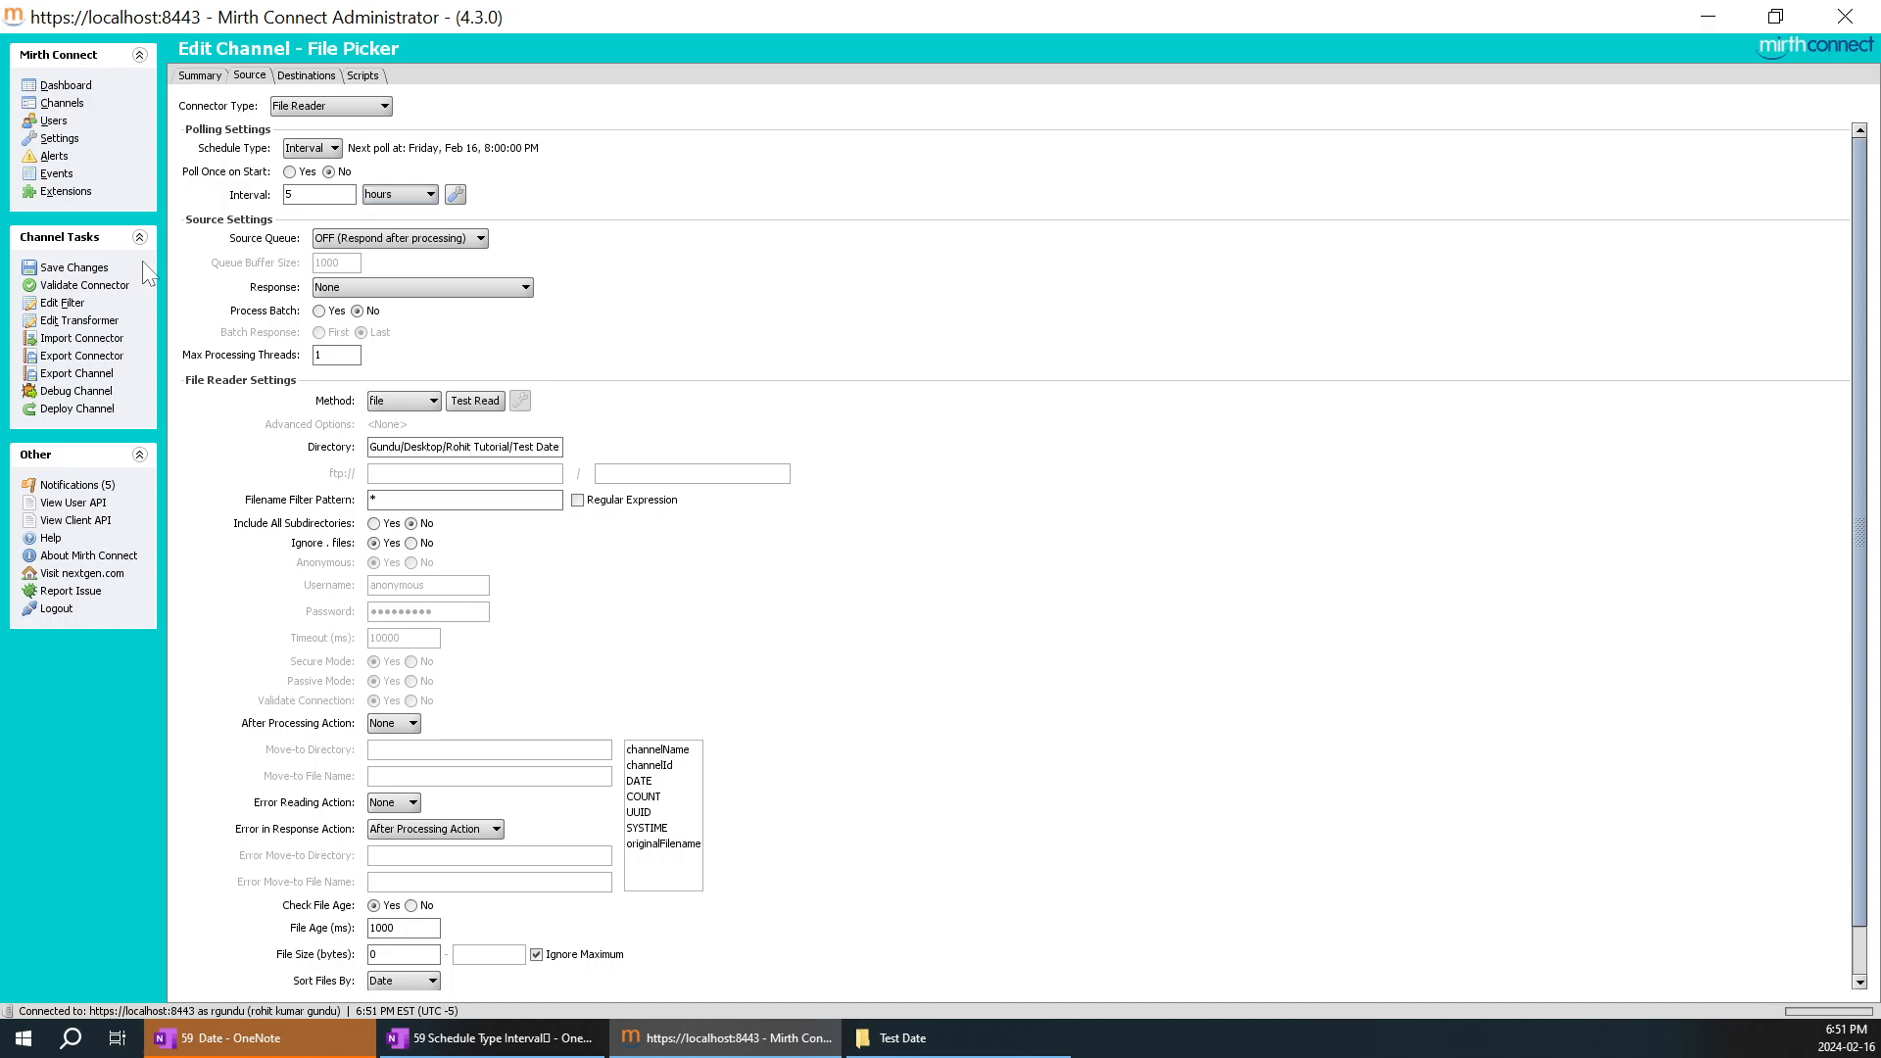
# Step: Save the hourly polling interval, redeploy the File Picker channel and check the system clock
pyautogui.click(104, 271)
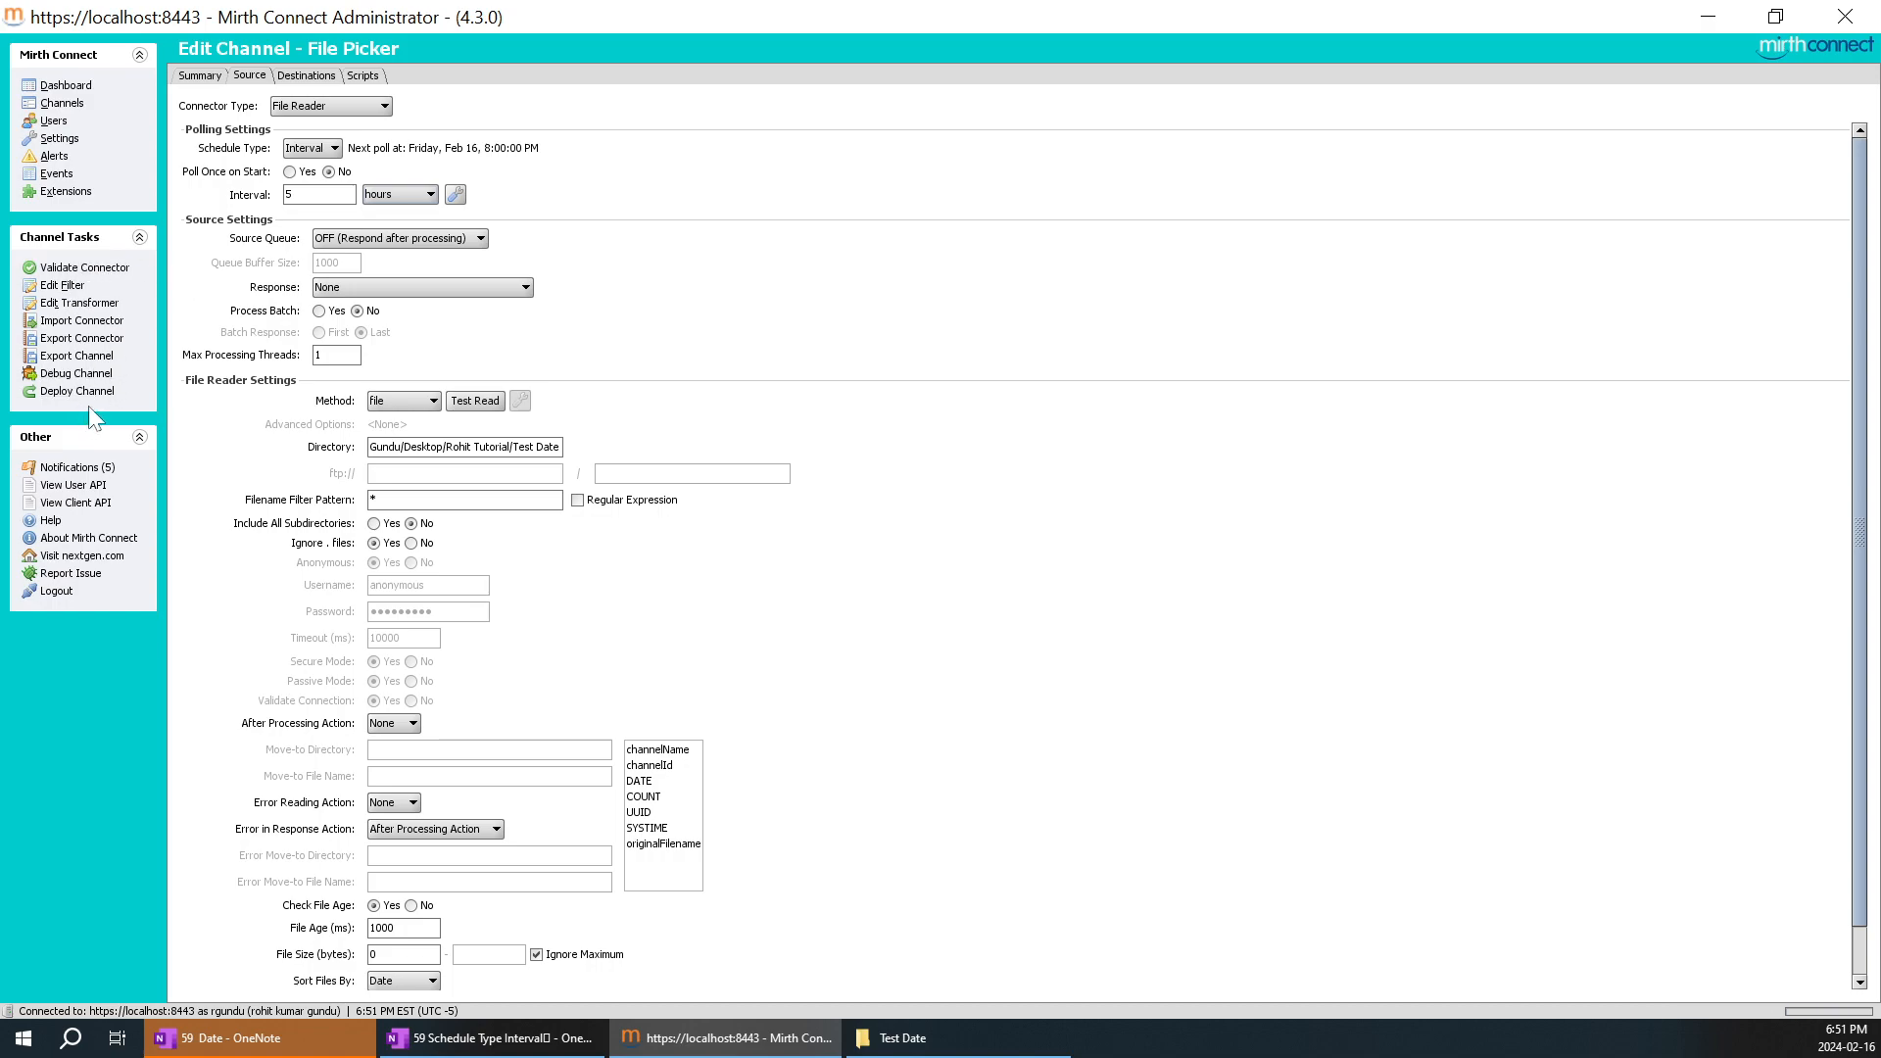
pyautogui.click(91, 392)
pyautogui.click(906, 547)
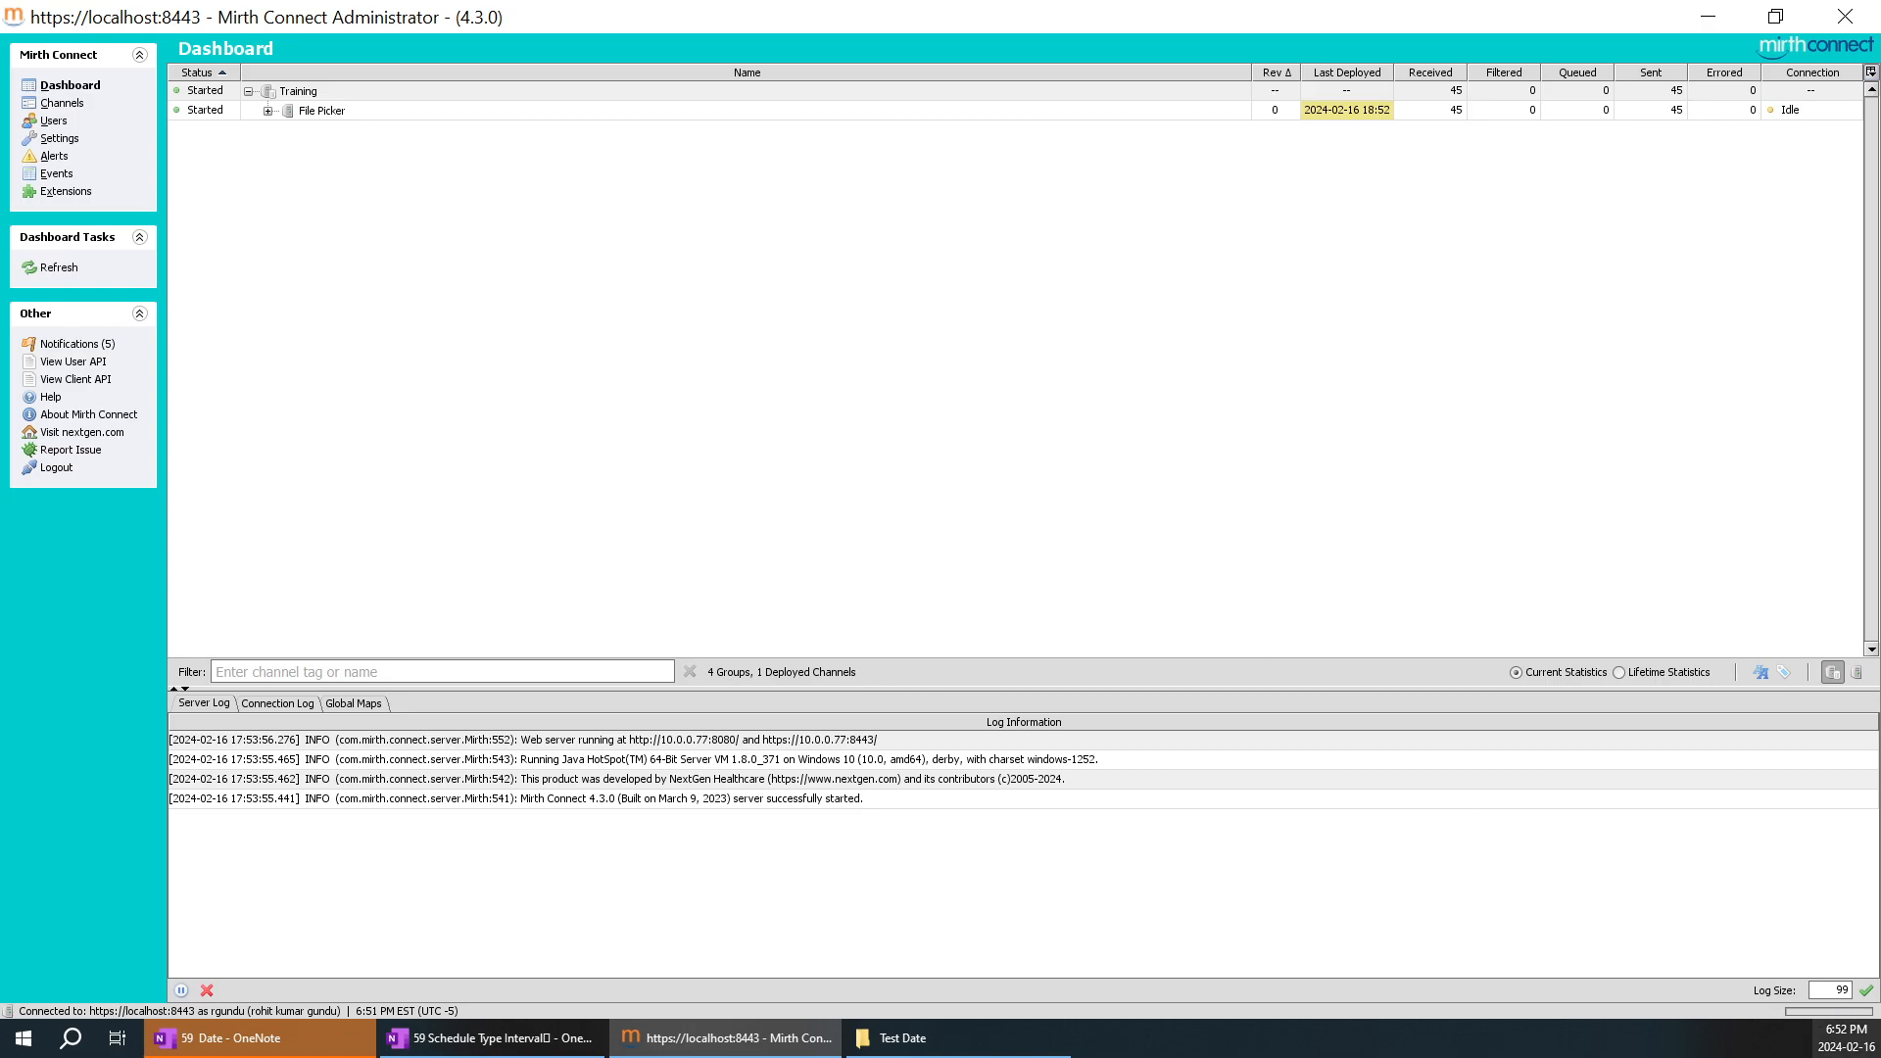
pyautogui.click(1846, 1037)
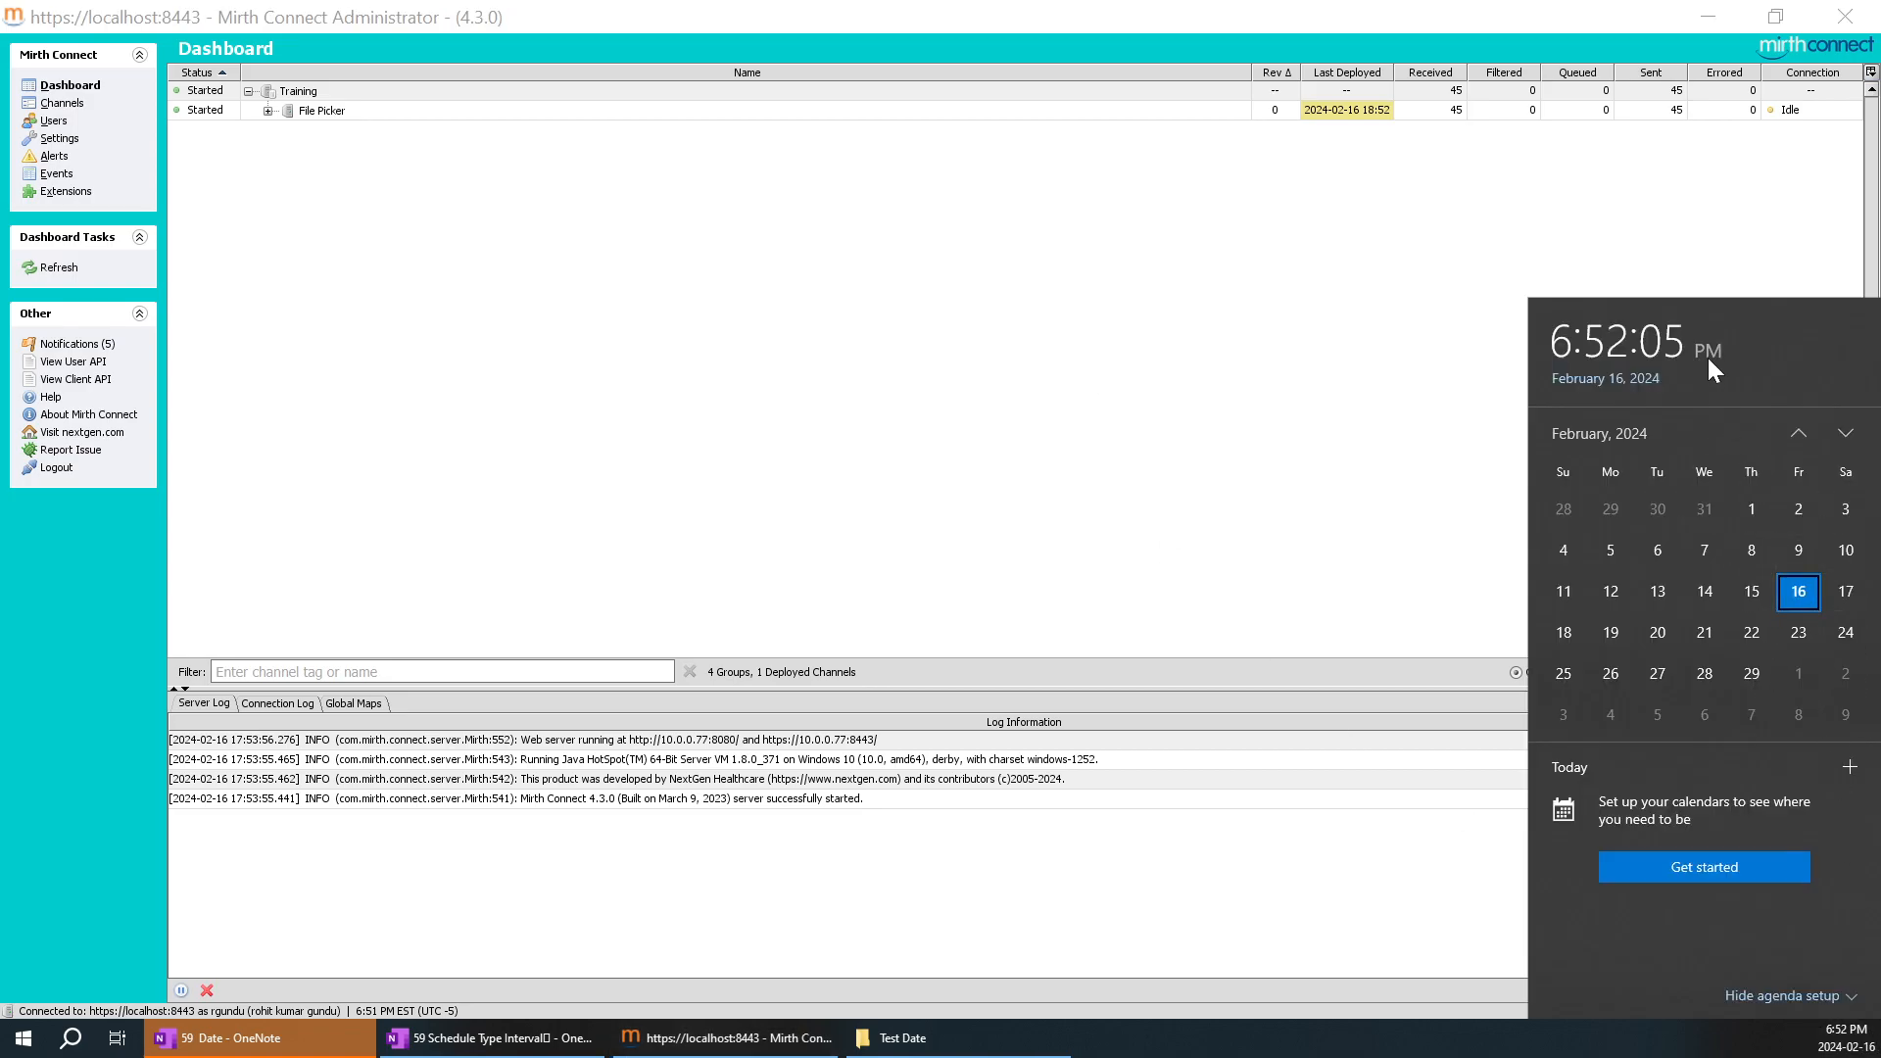
# Step: Reopen the File Picker channel's source settings, set the interval to 1 hour and compare the next poll time with the system clock
pyautogui.click(63, 106)
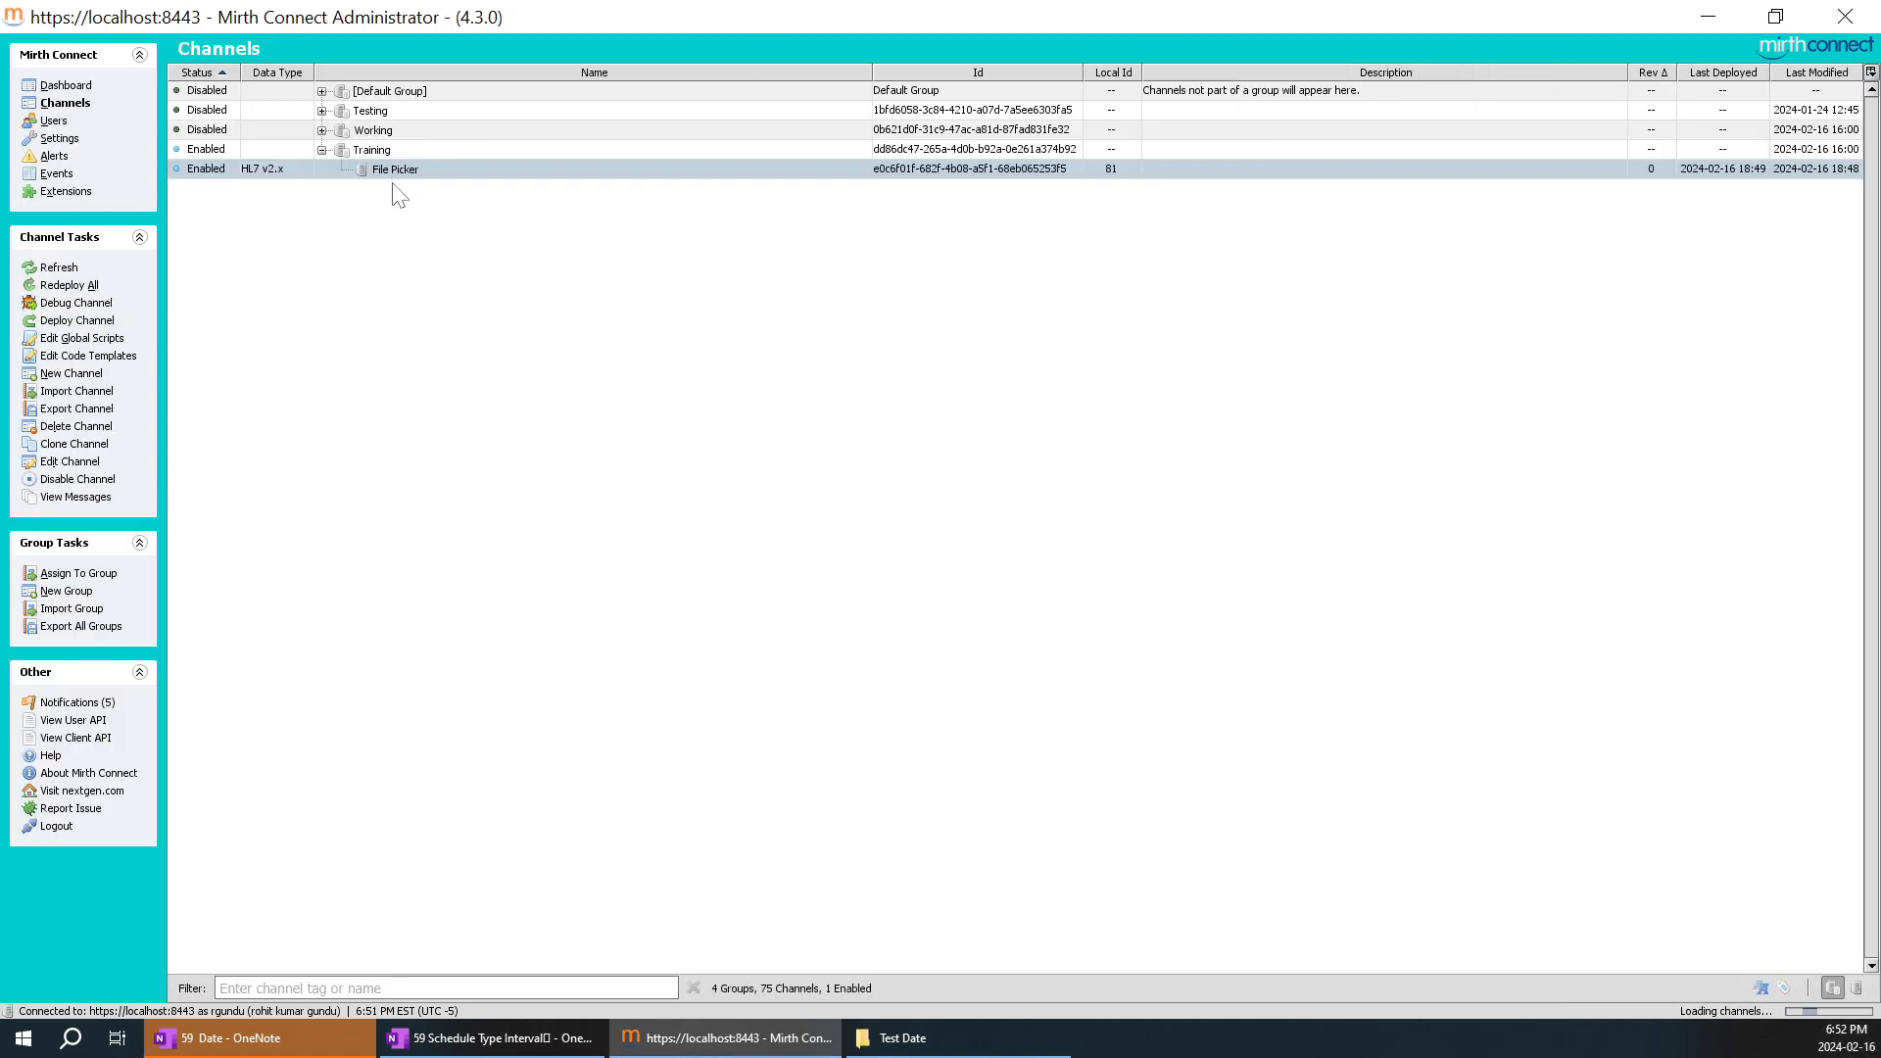
pyautogui.doubleClick(402, 174)
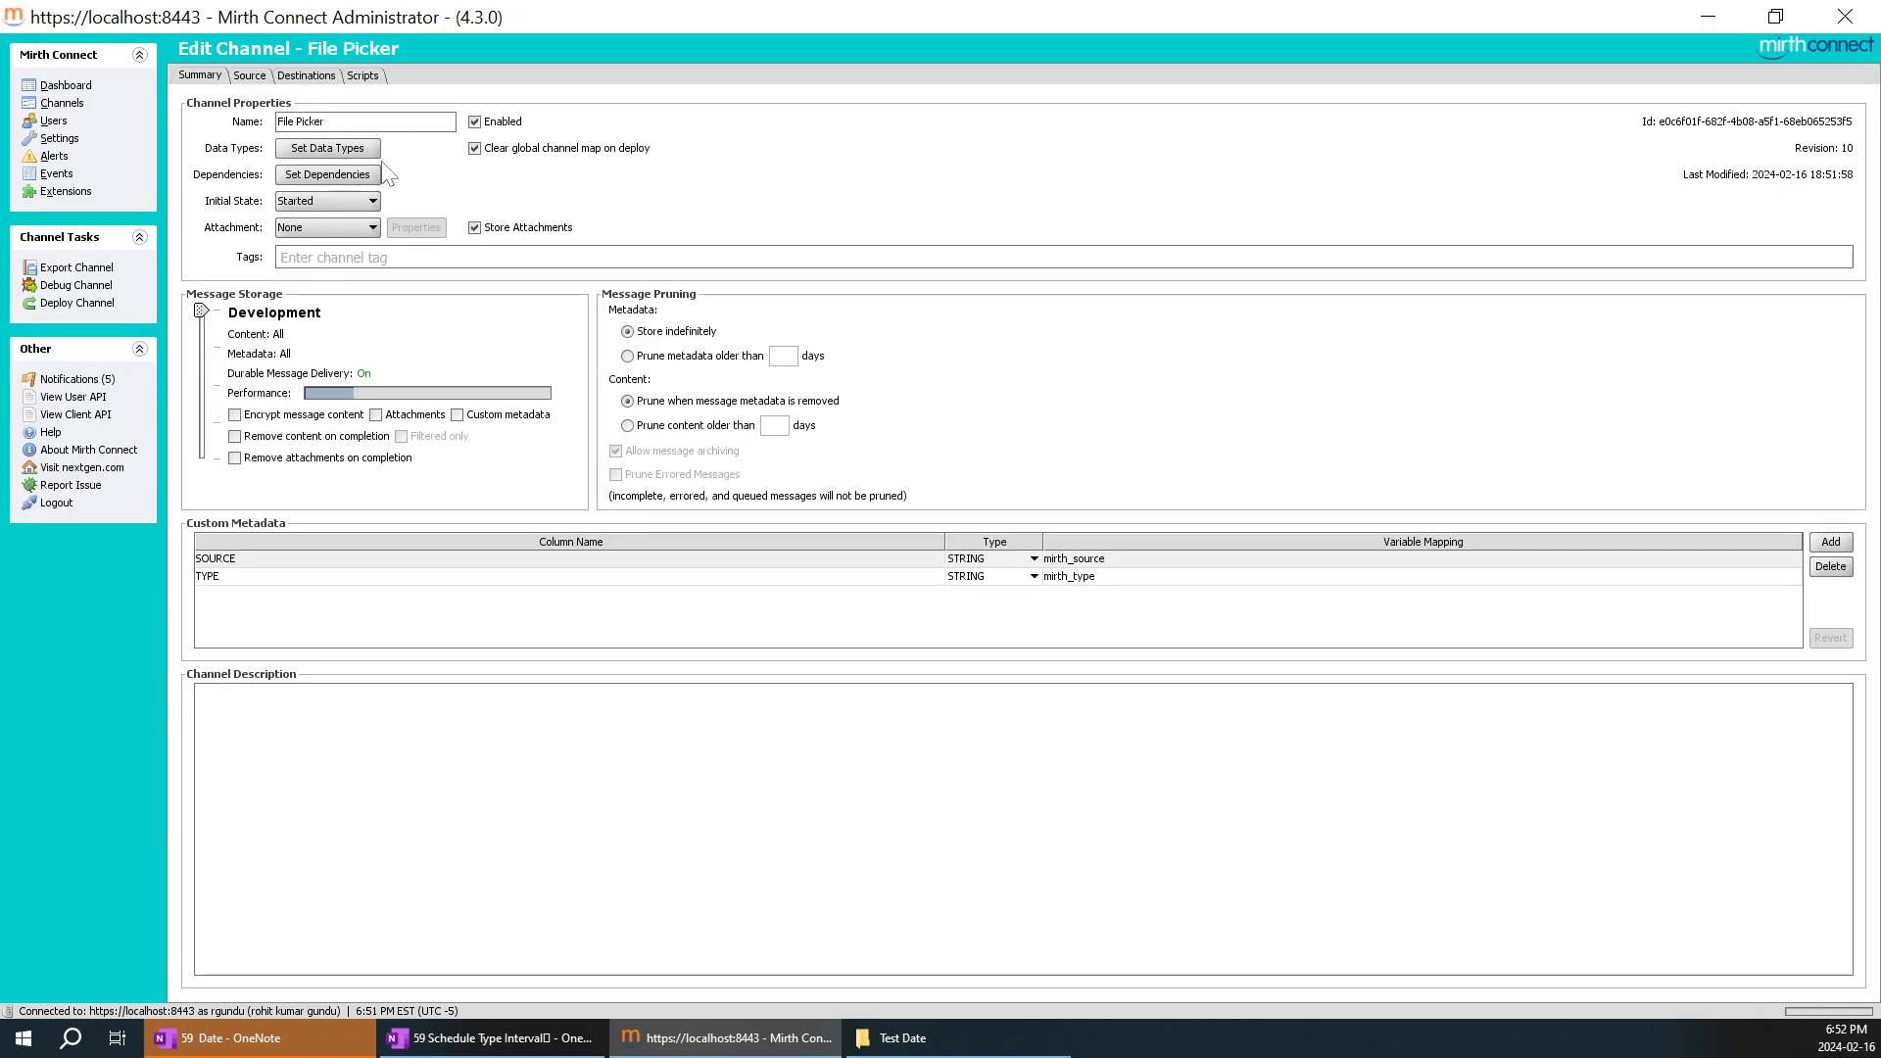
pyautogui.click(249, 77)
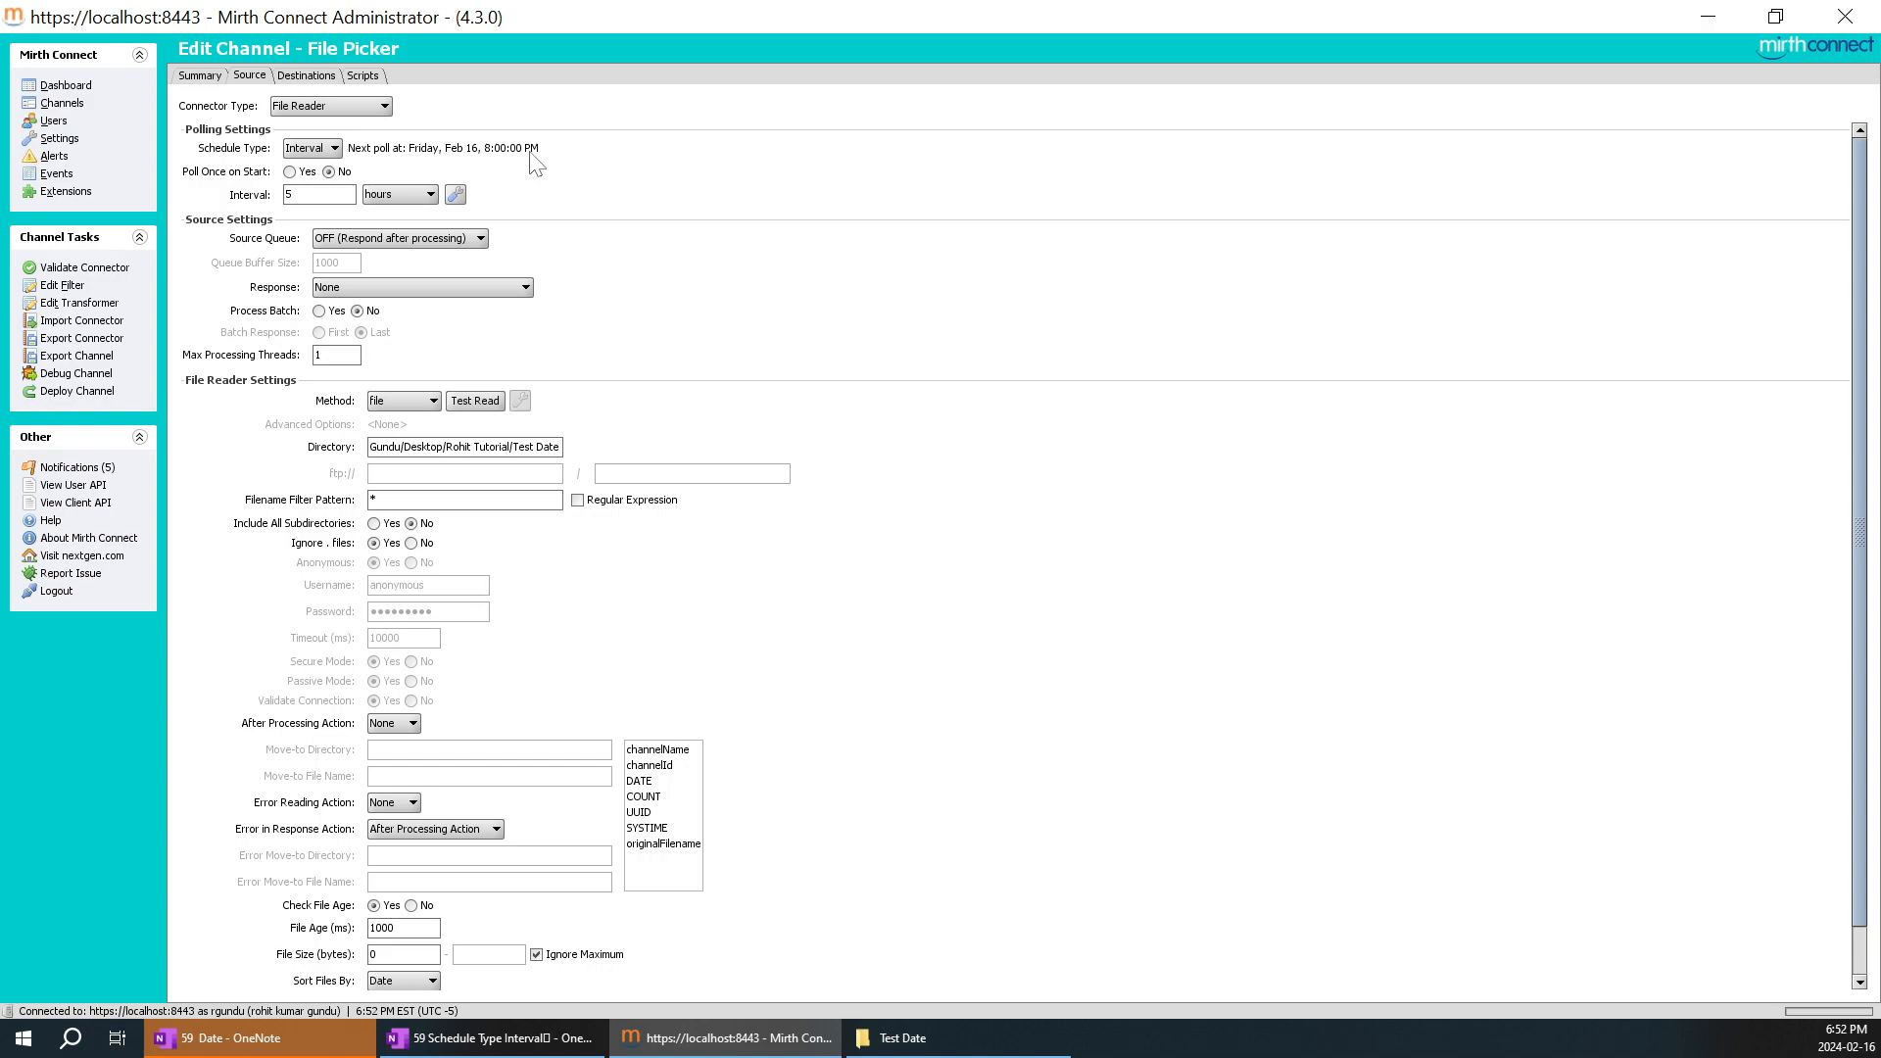
pyautogui.moveTo(299, 194); pyautogui.dragTo(250, 187)
pyautogui.press('BackSpace')
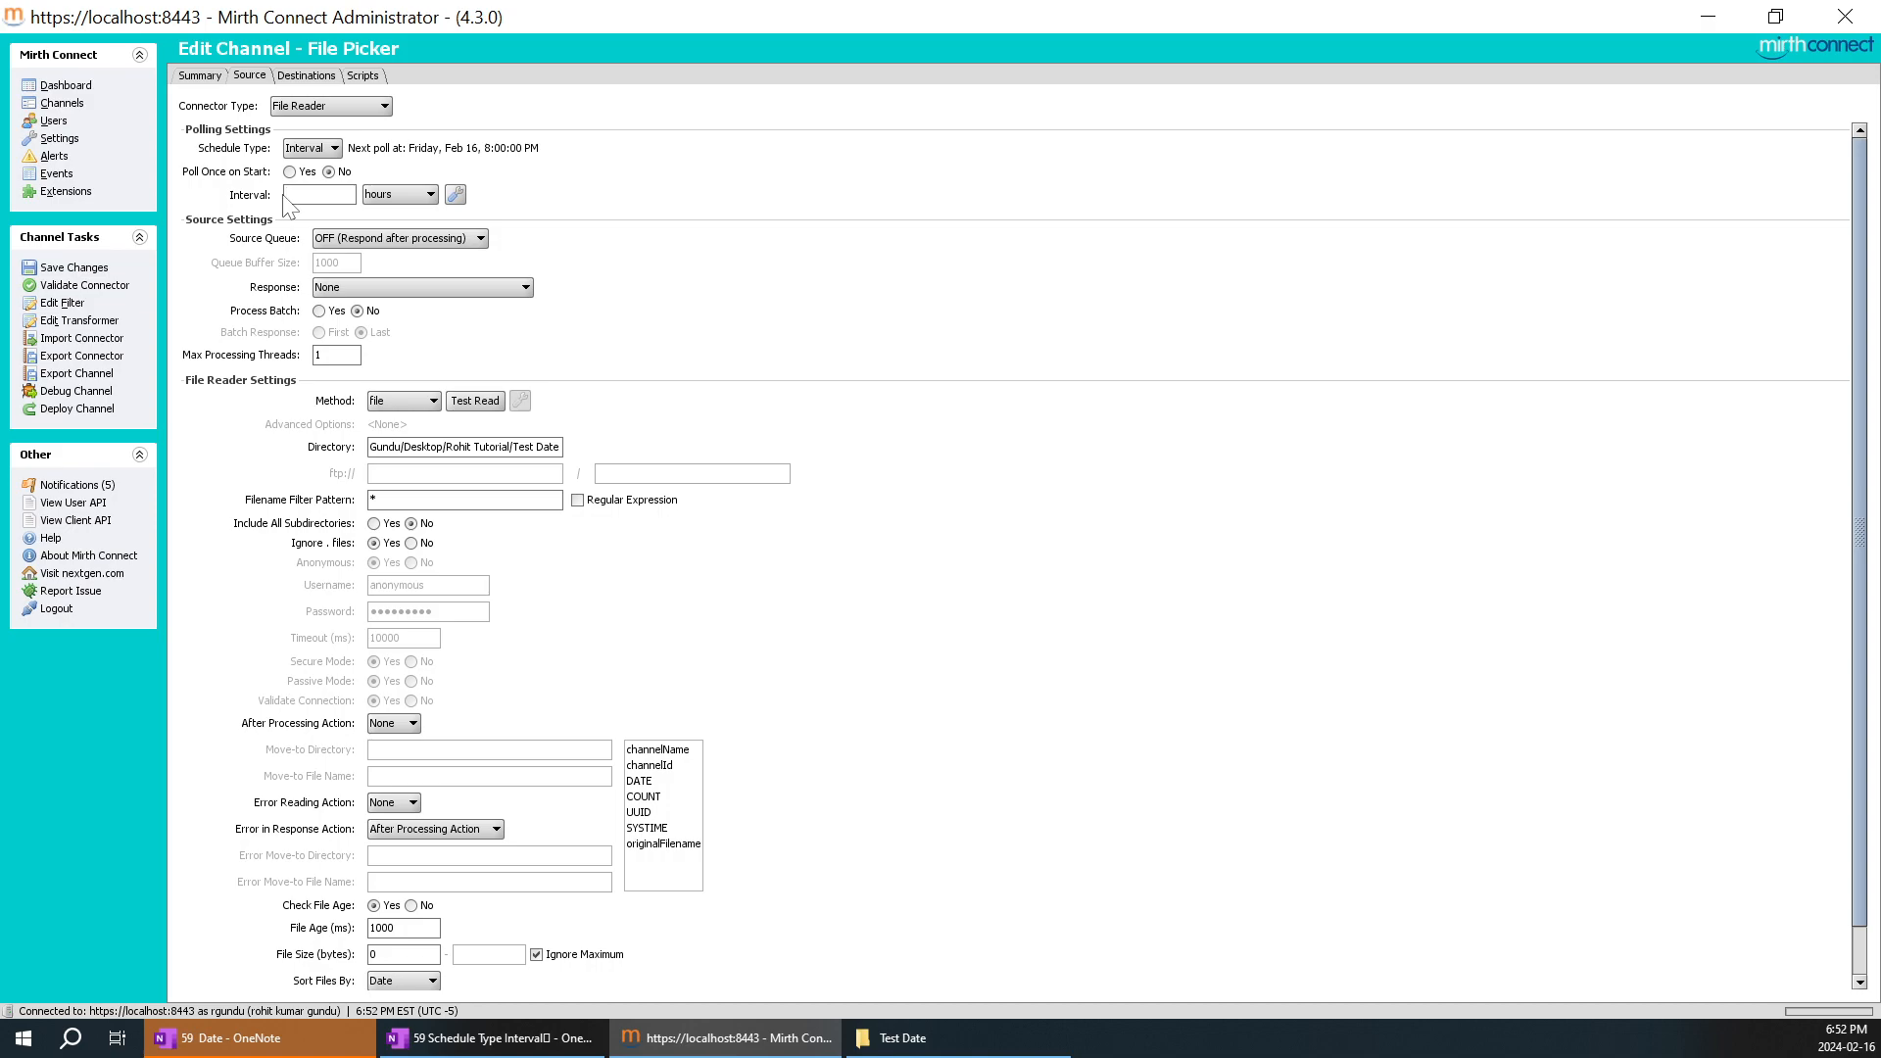
pyautogui.write('1')
pyautogui.click(1828, 1038)
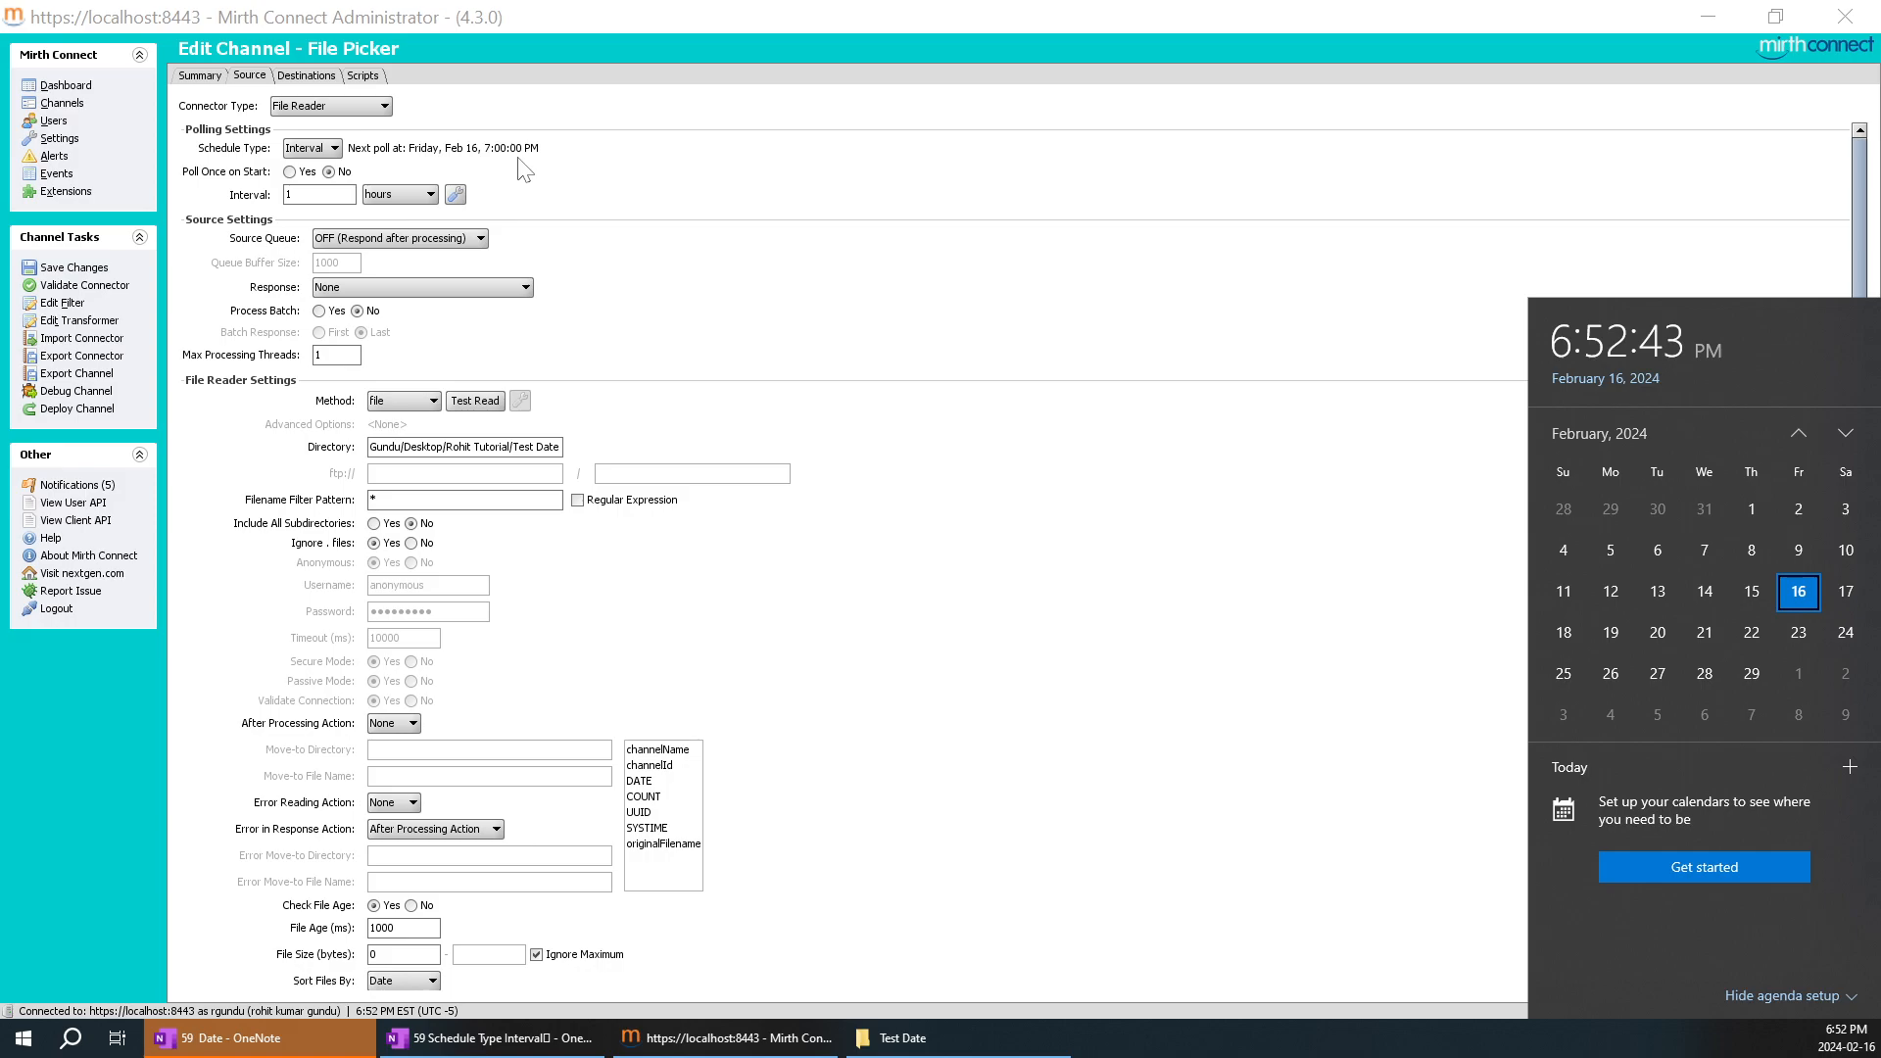
pyautogui.click(566, 182)
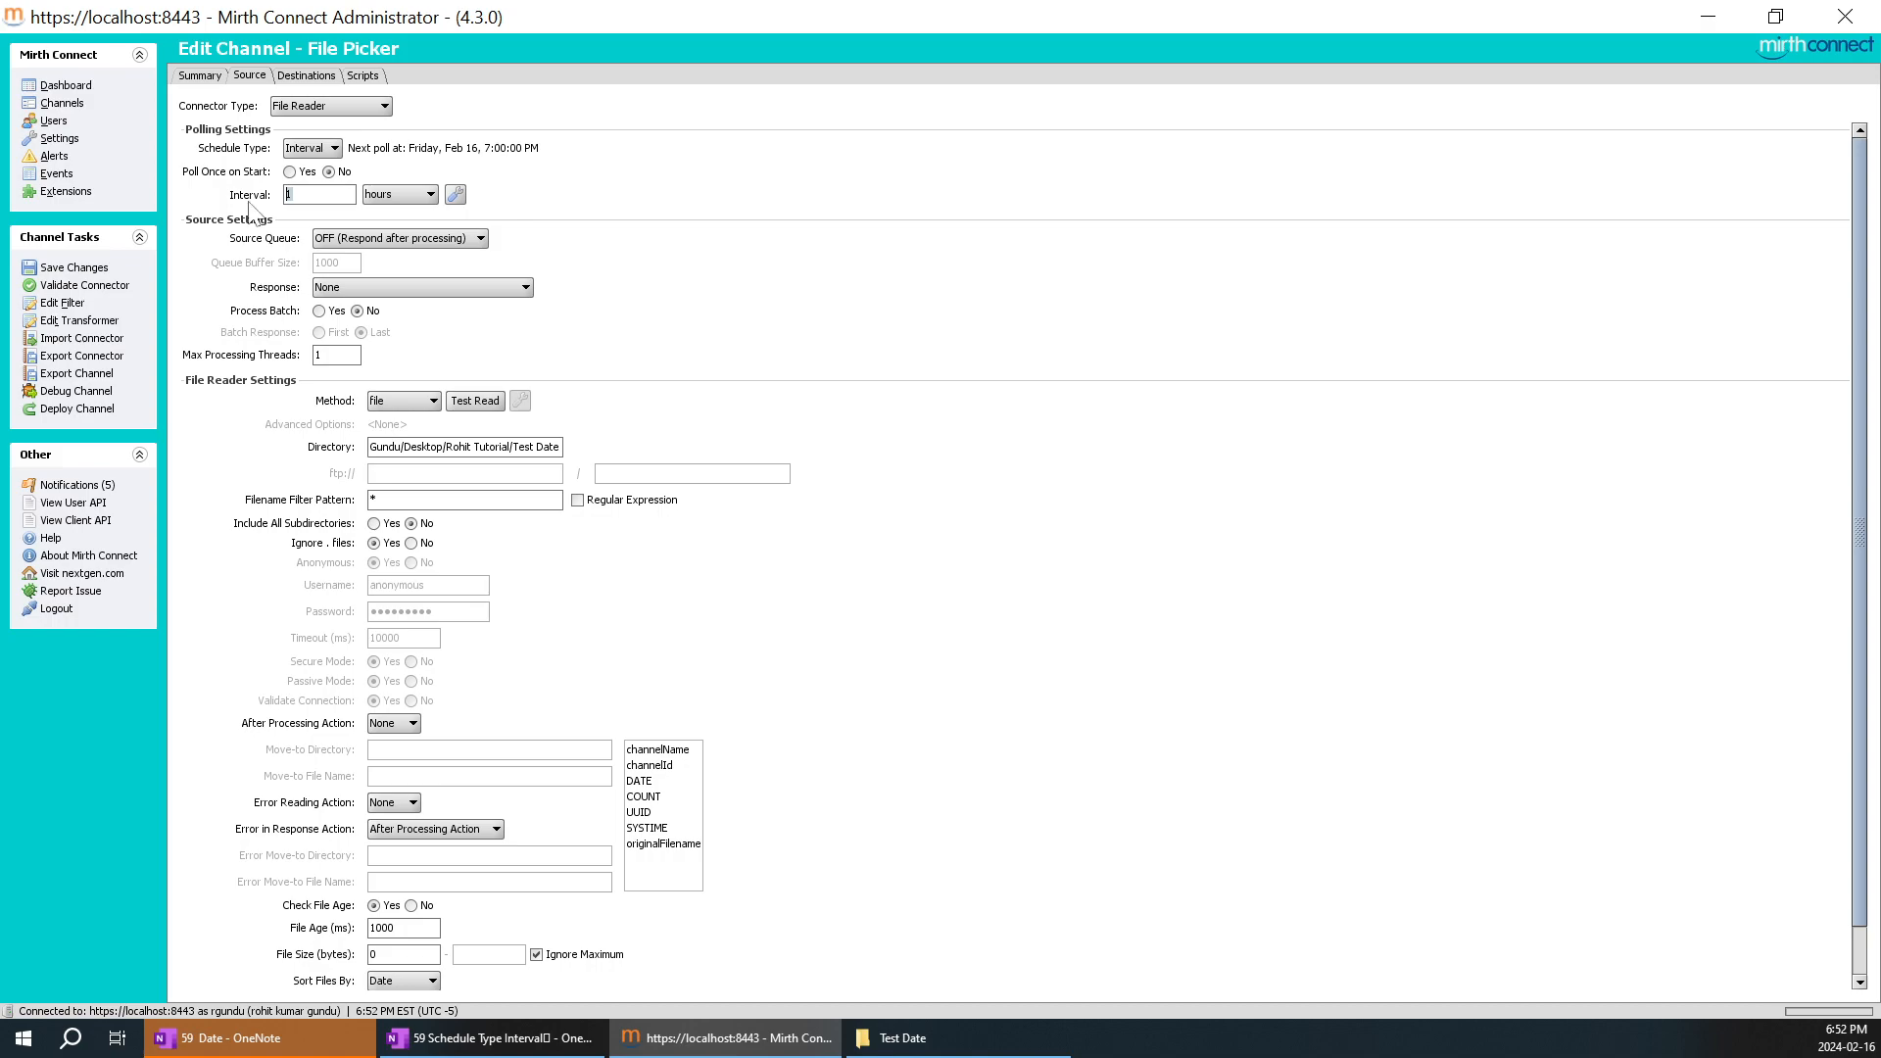
# Step: Set the File Reader's polling interval to 5 seconds
pyautogui.write('2')
pyautogui.click(416, 195)
pyautogui.click(408, 213)
pyautogui.click(394, 195)
pyautogui.click(396, 225)
# Step: Open the advanced polling settings and exclude Sunday and Saturday from the weekly active days
pyautogui.click(455, 195)
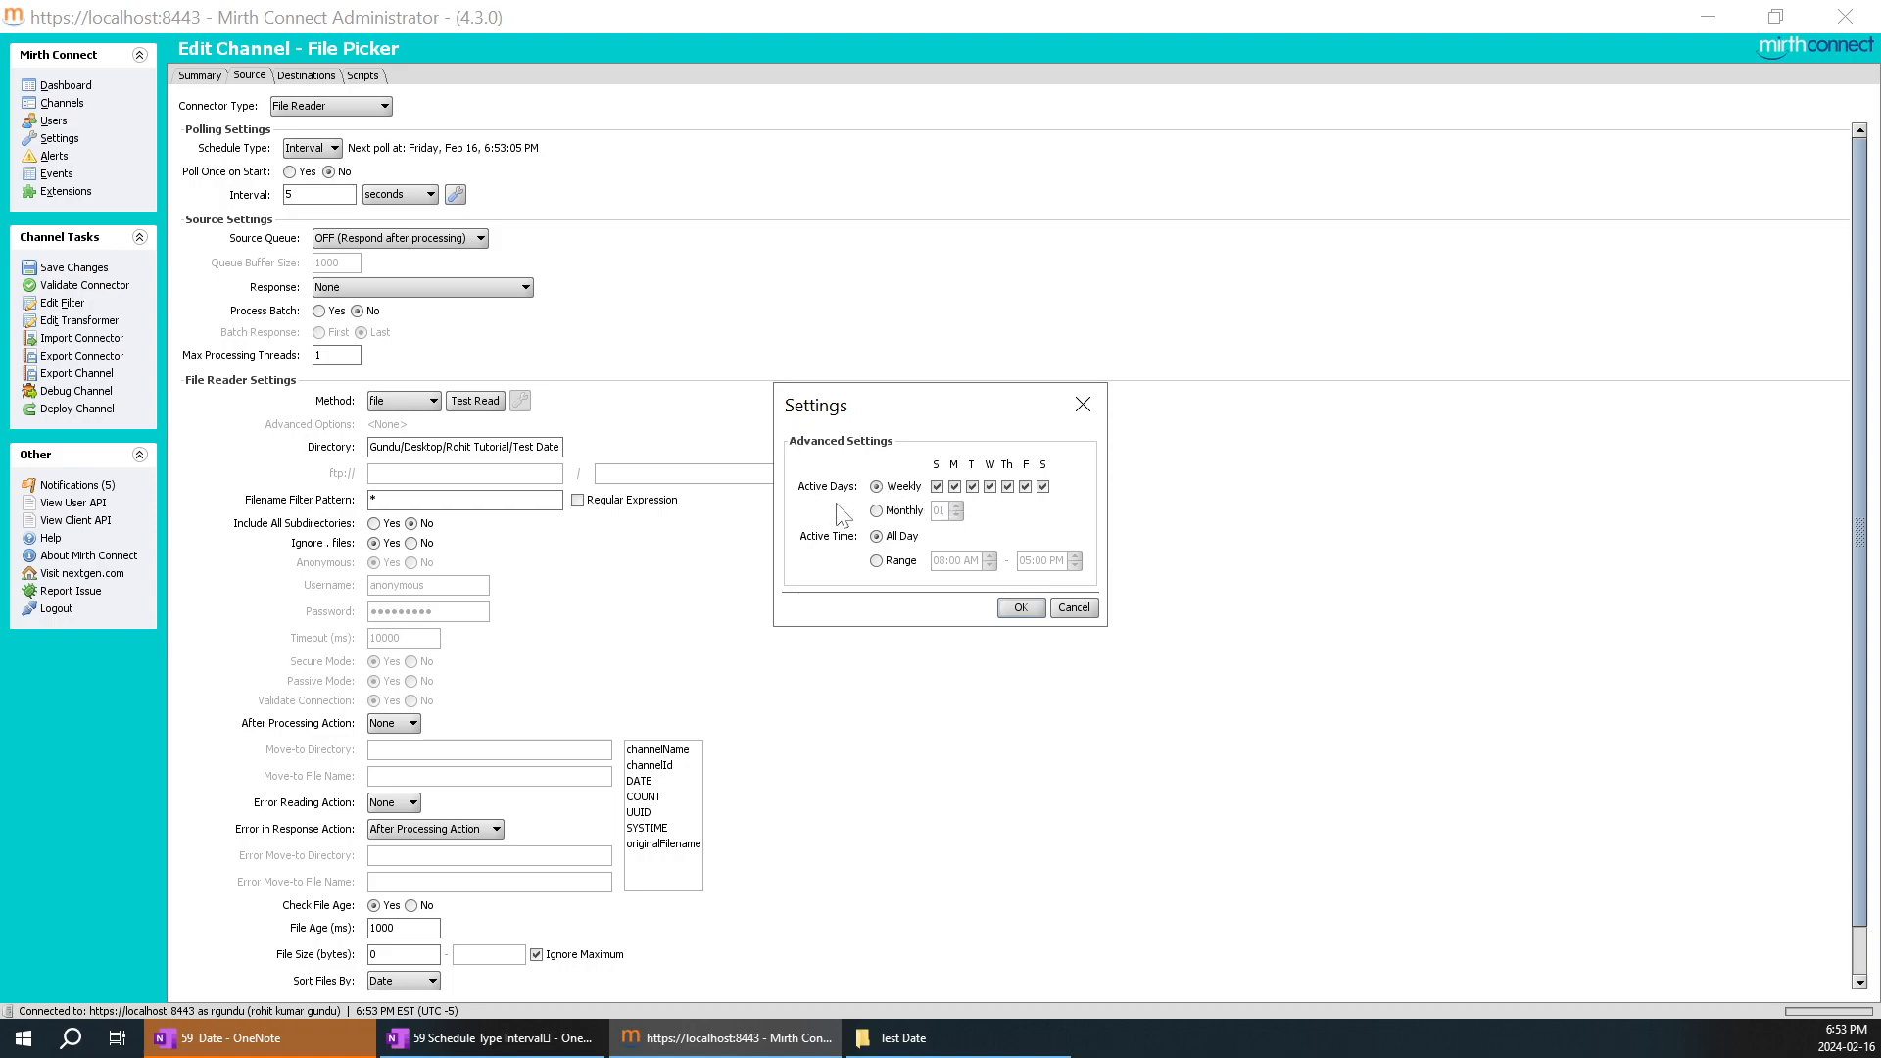
pyautogui.click(938, 488)
pyautogui.click(1043, 487)
pyautogui.click(943, 1028)
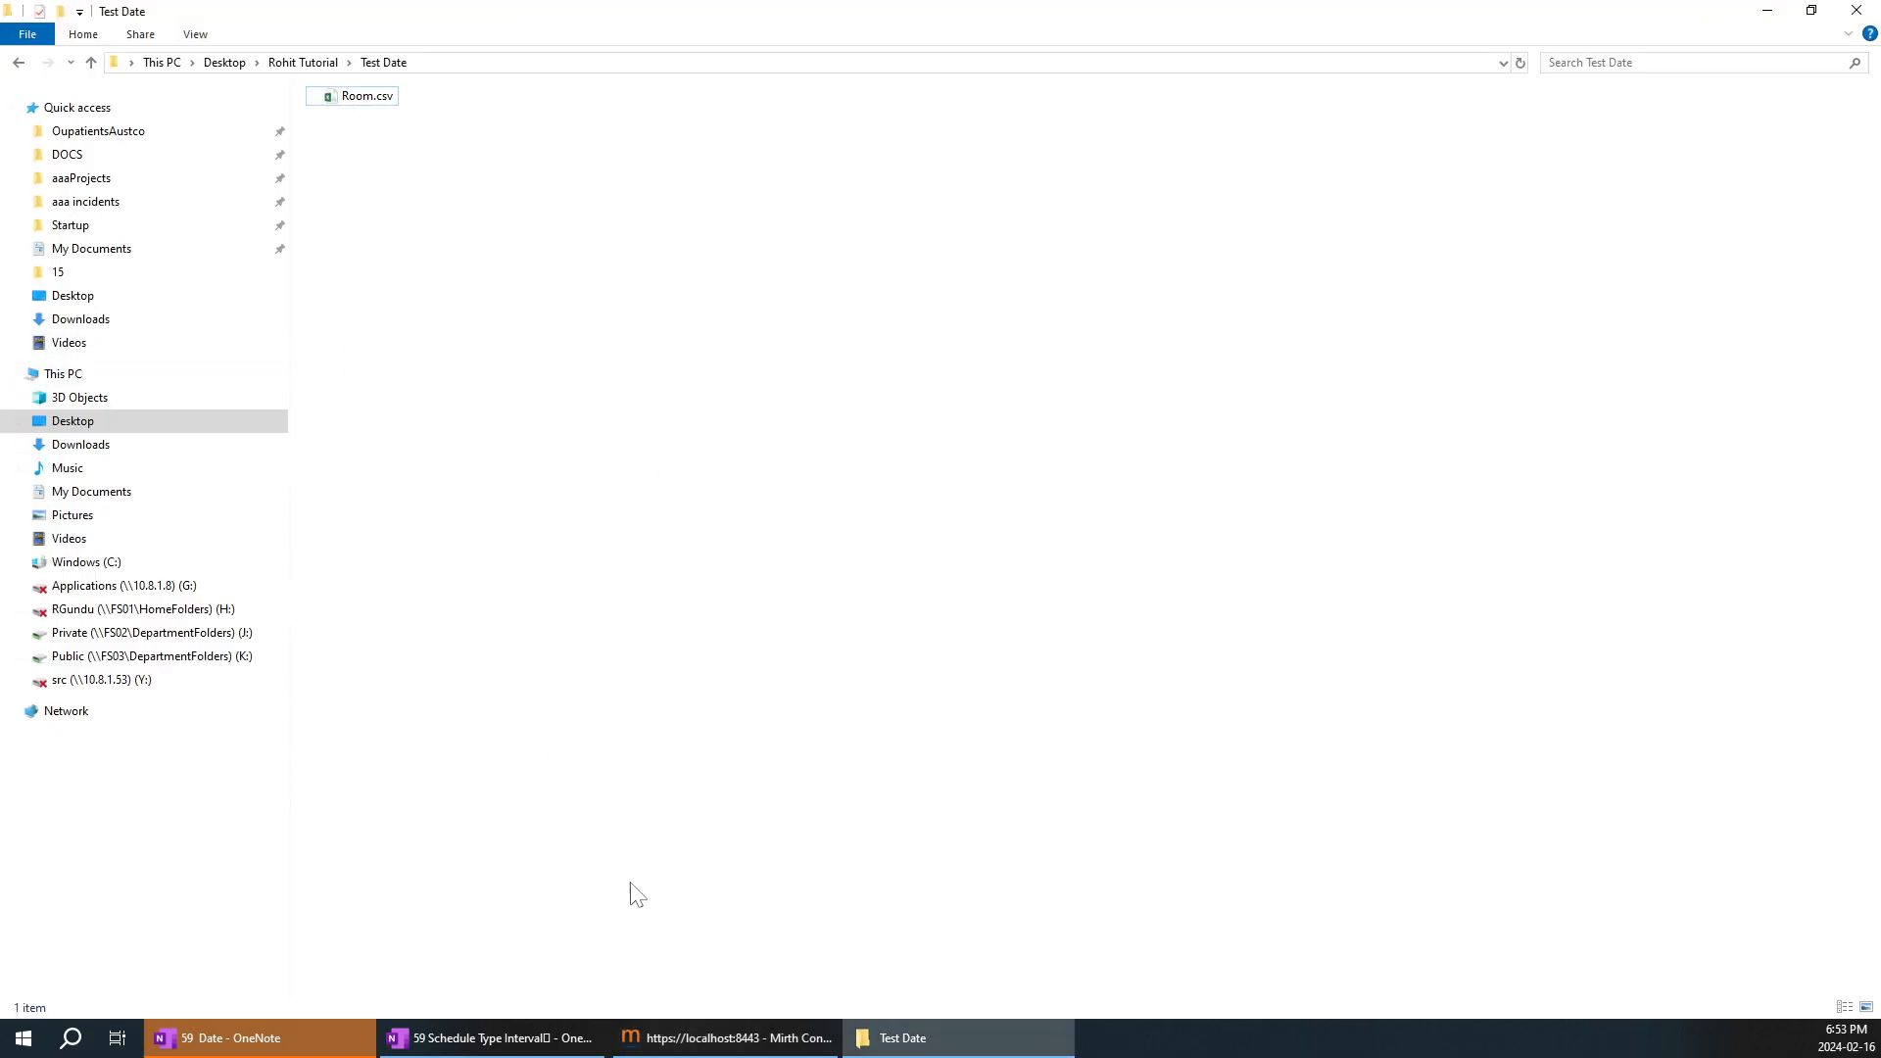
pyautogui.click(725, 1038)
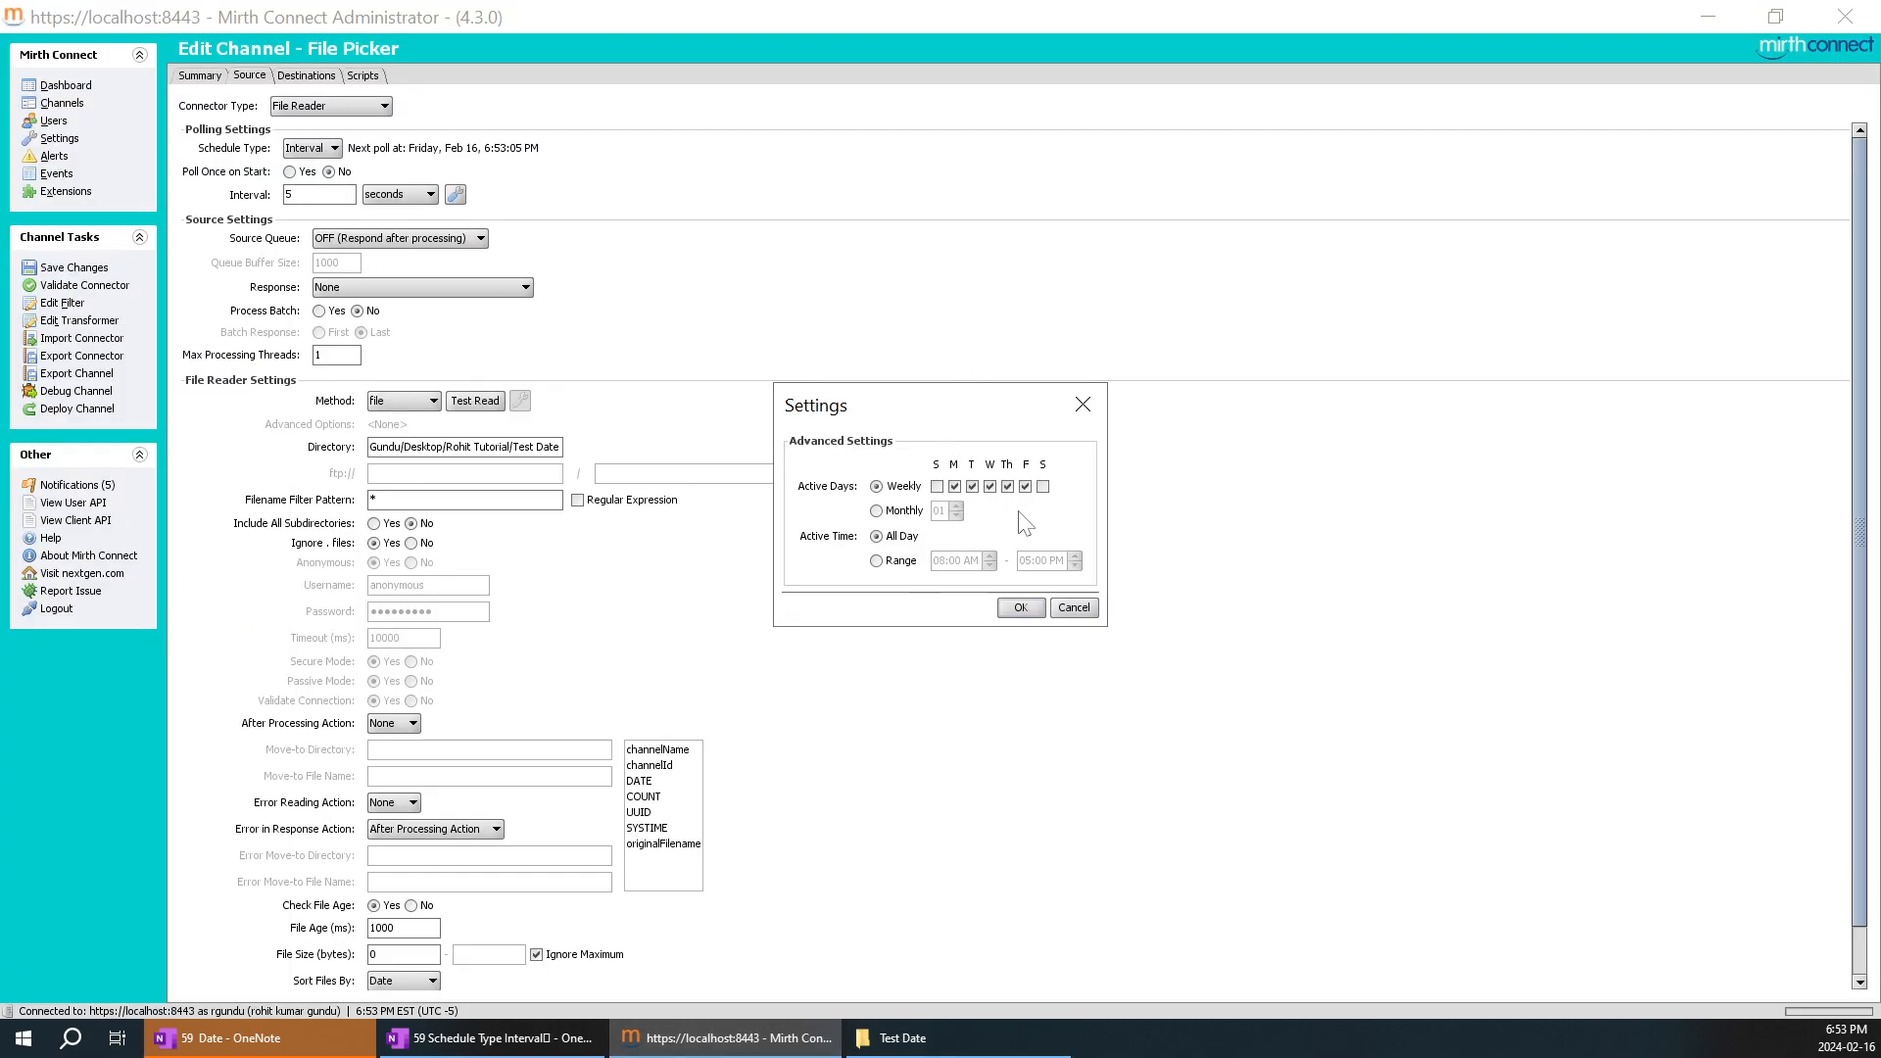
# Step: Check today's weekday in the system calendar, exclude Friday from the active days and confirm the advanced settings
pyautogui.click(1848, 1047)
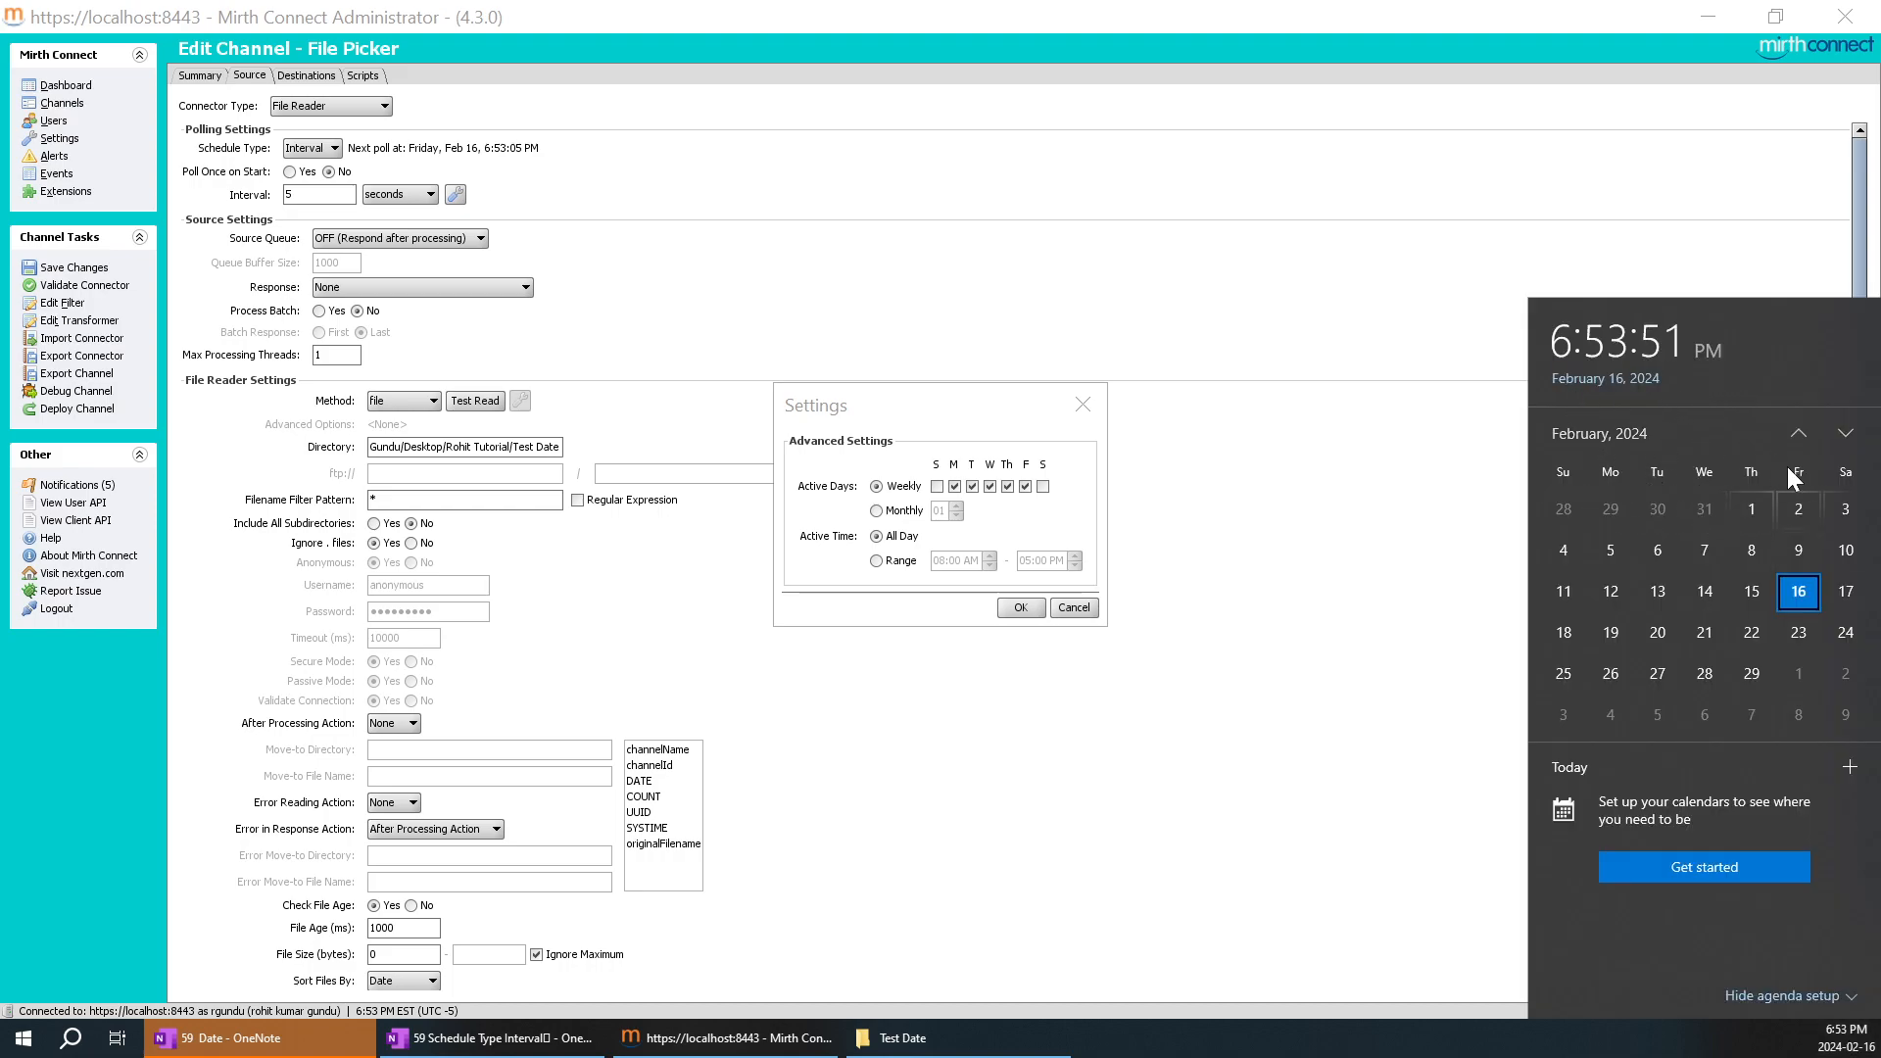
pyautogui.click(1126, 553)
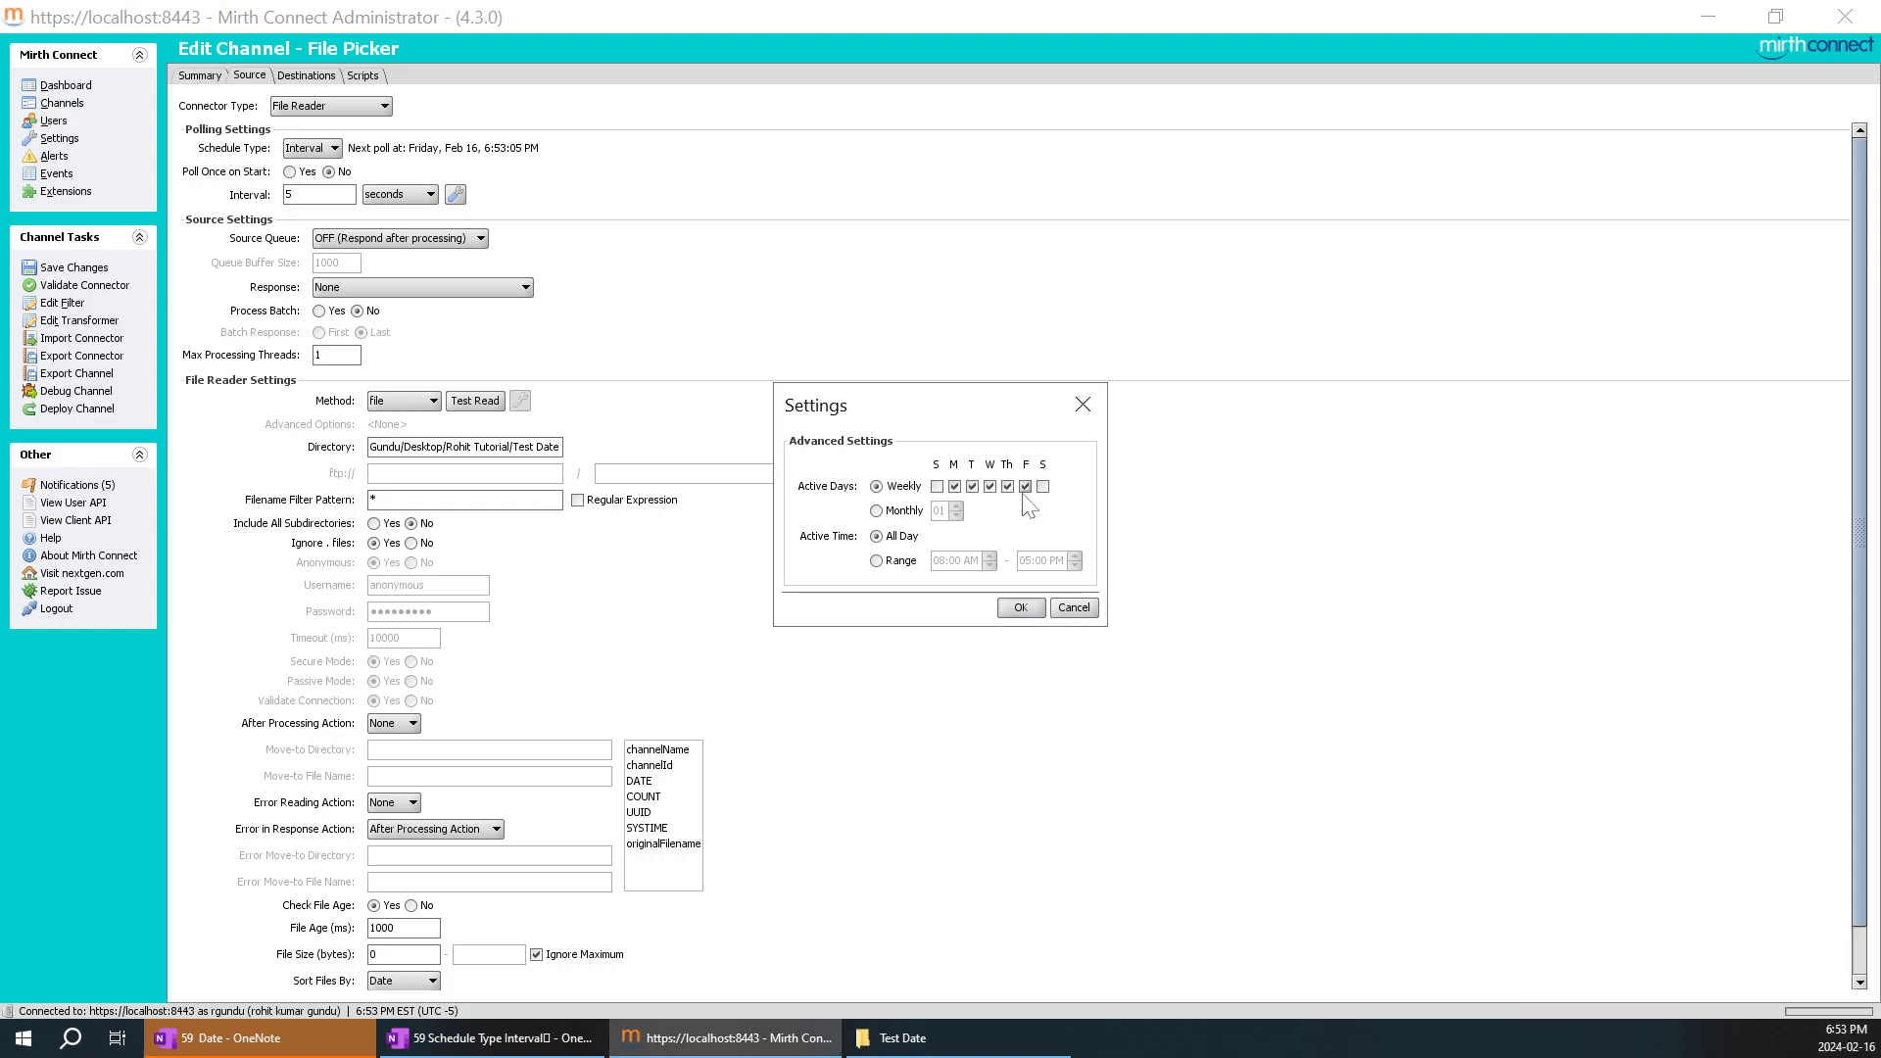
pyautogui.click(1026, 606)
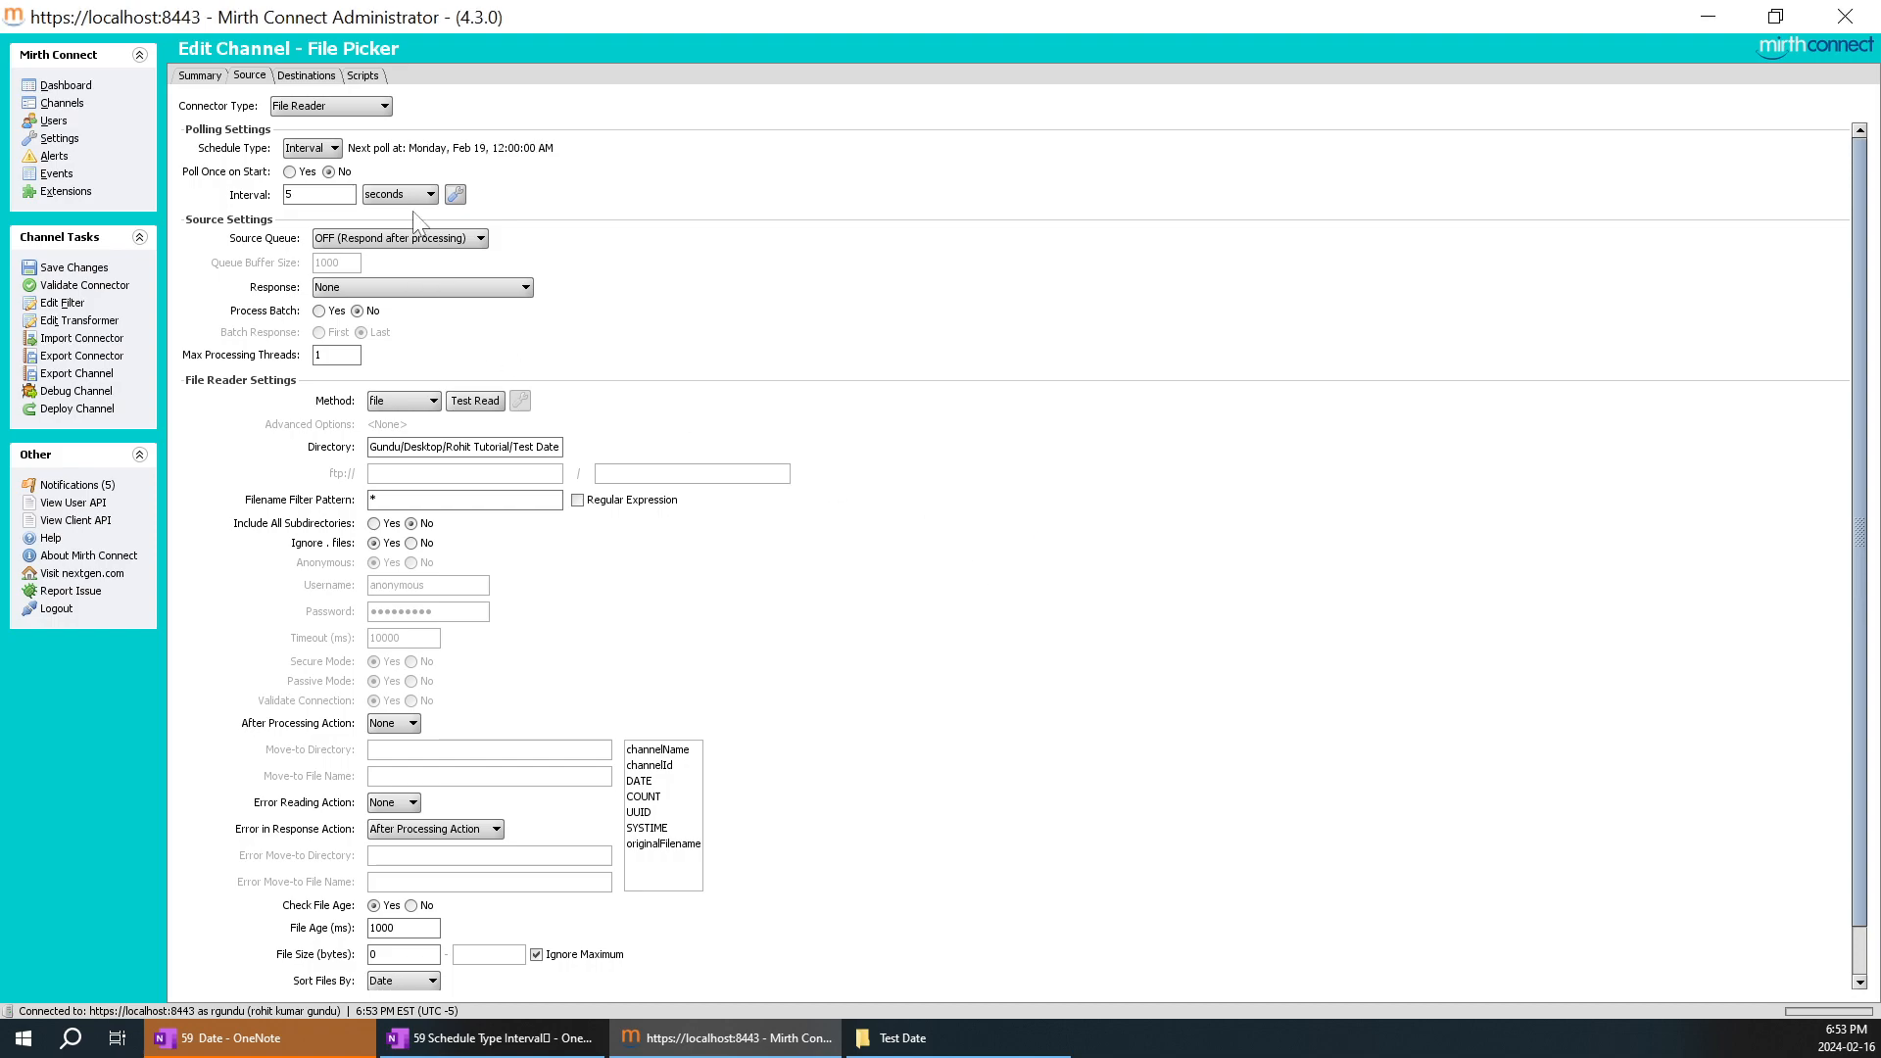
# Step: Save the changed active days and redeploy the File Picker channel
pyautogui.click(84, 270)
pyautogui.click(95, 395)
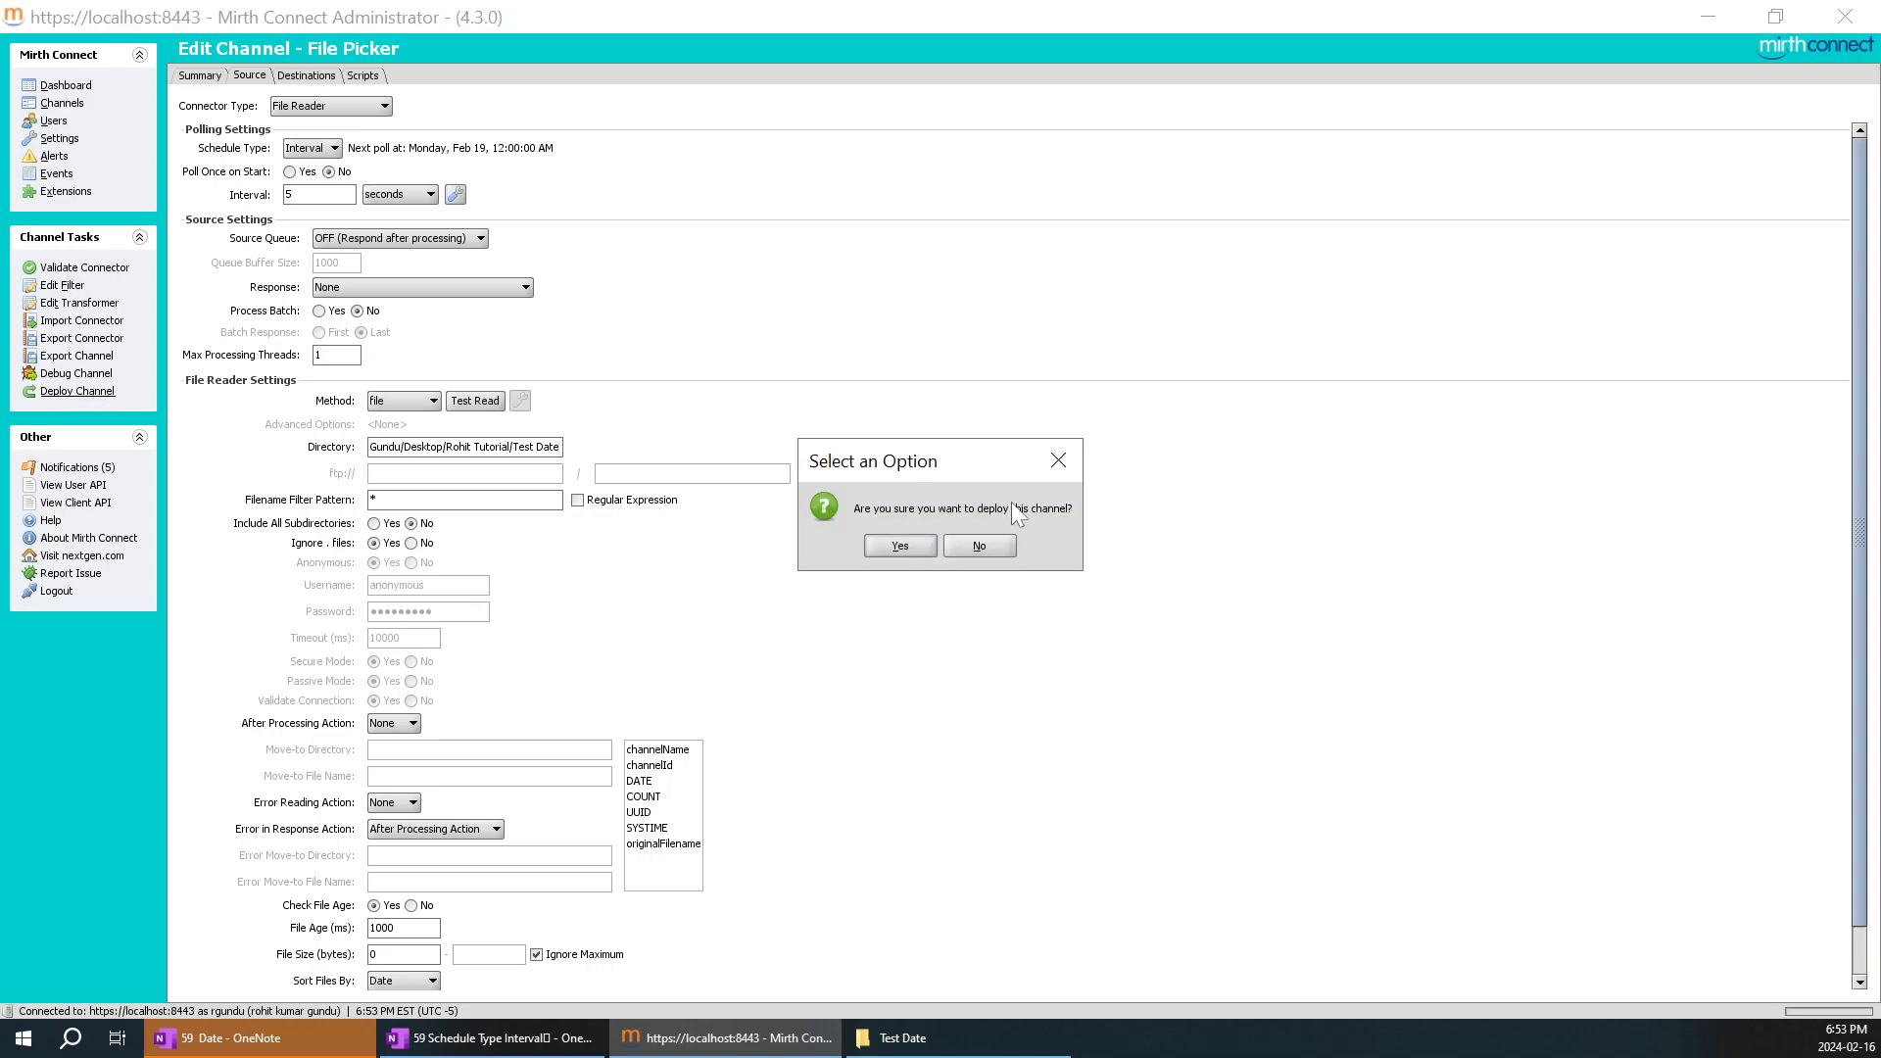
pyautogui.click(913, 544)
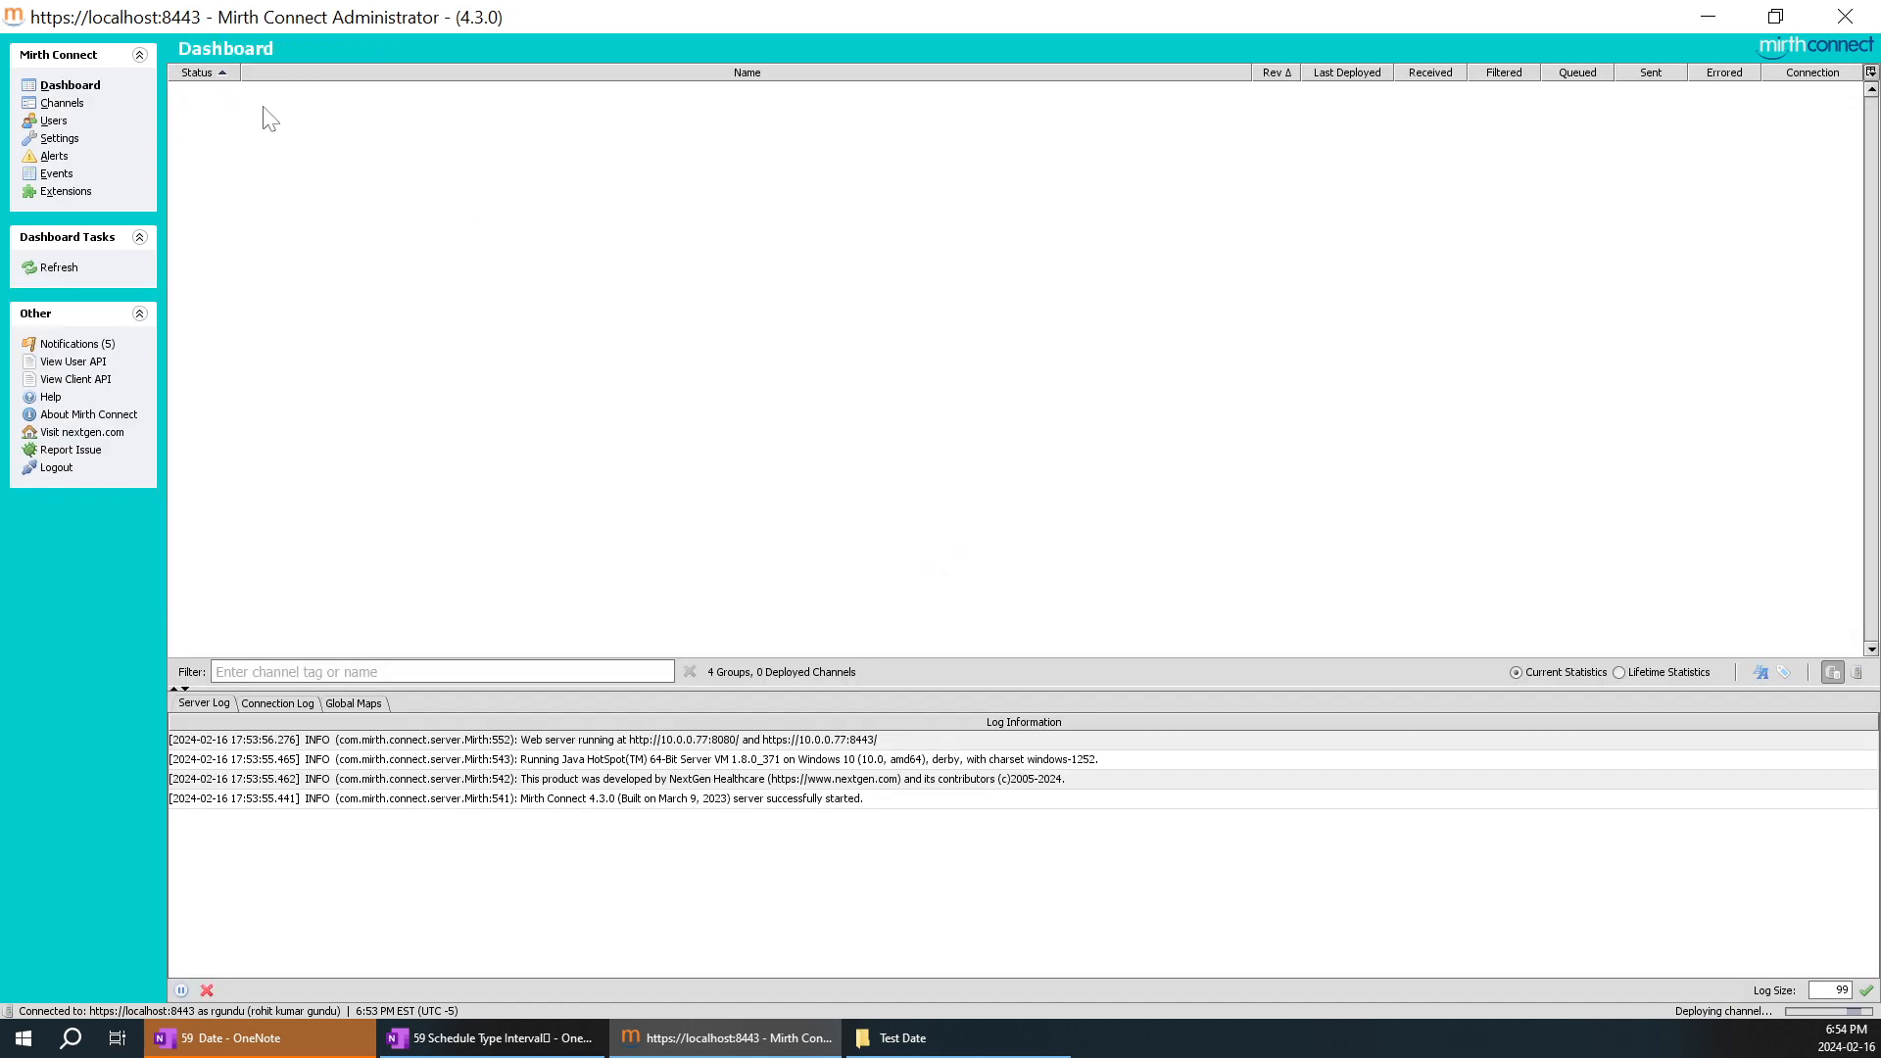
# Step: Expand the redeployed File Picker channel and refresh repeatedly to check whether files are polled on an excluded day
pyautogui.click(268, 111)
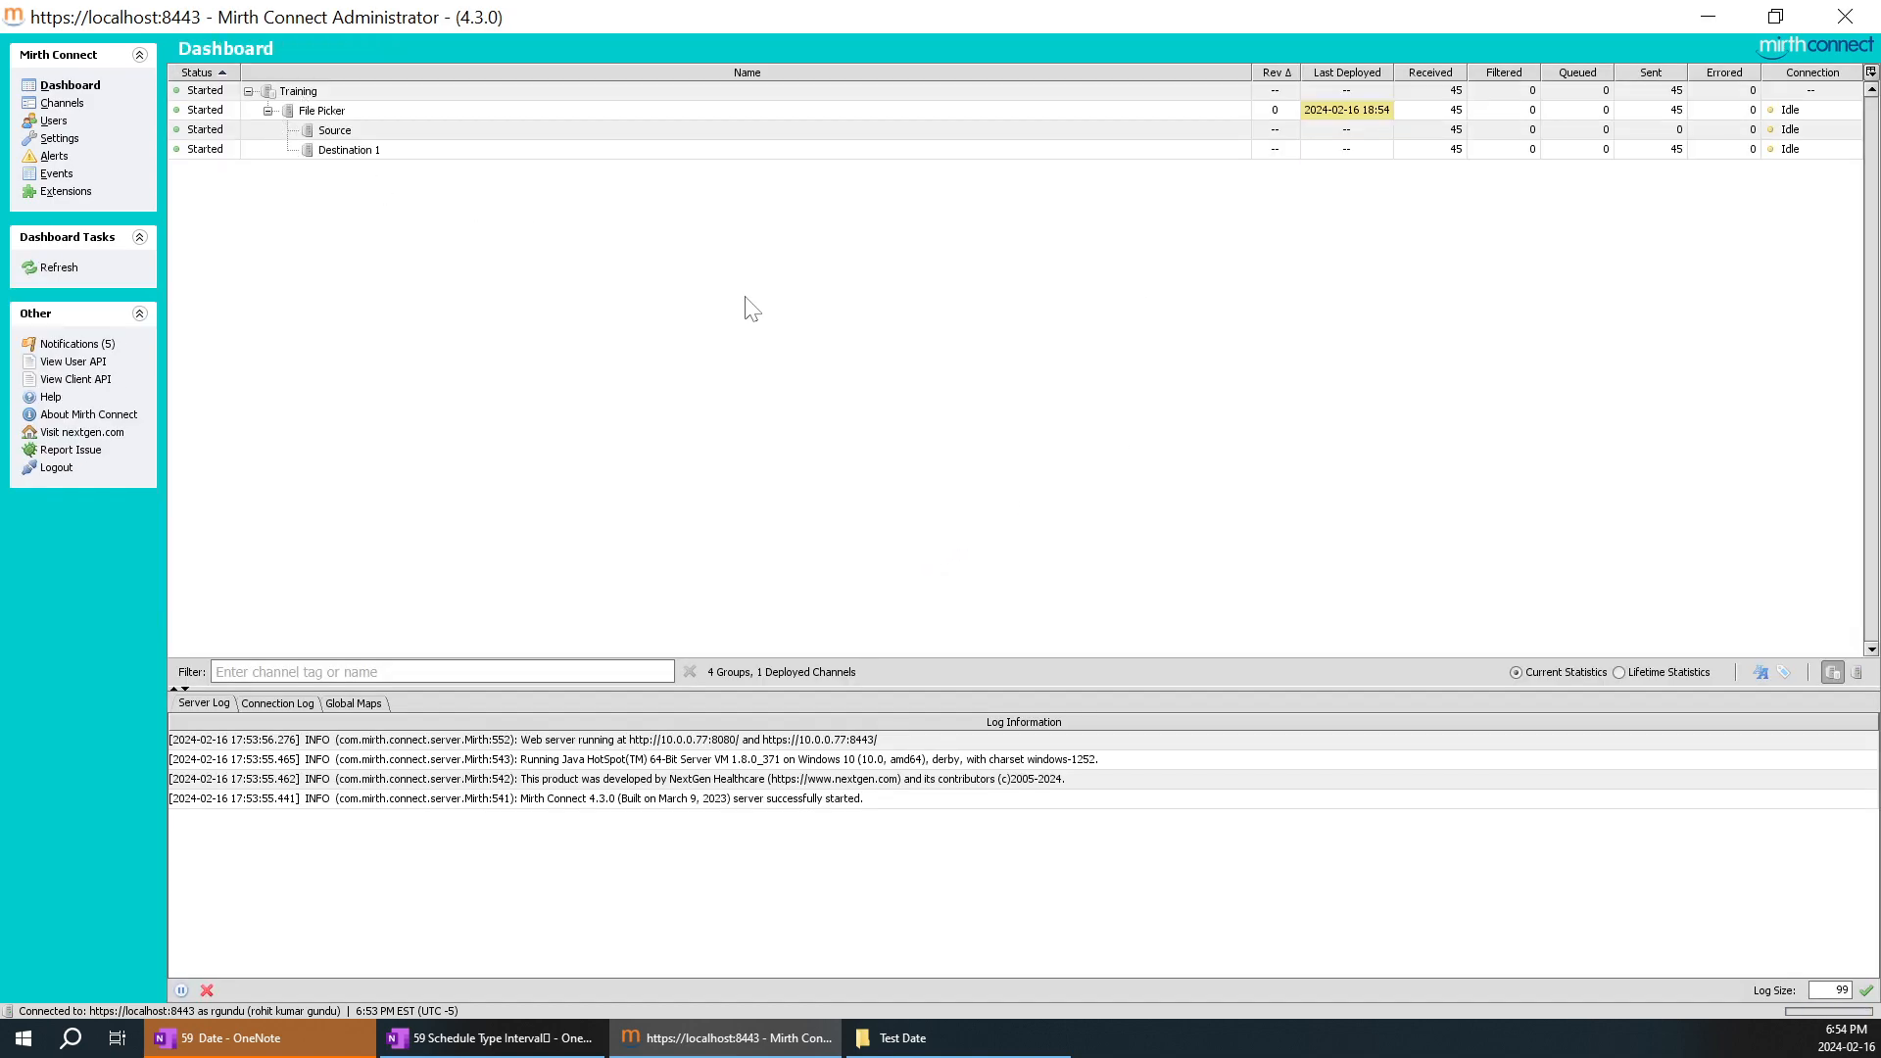
pyautogui.click(1469, 150)
pyautogui.rightClick(1251, 218)
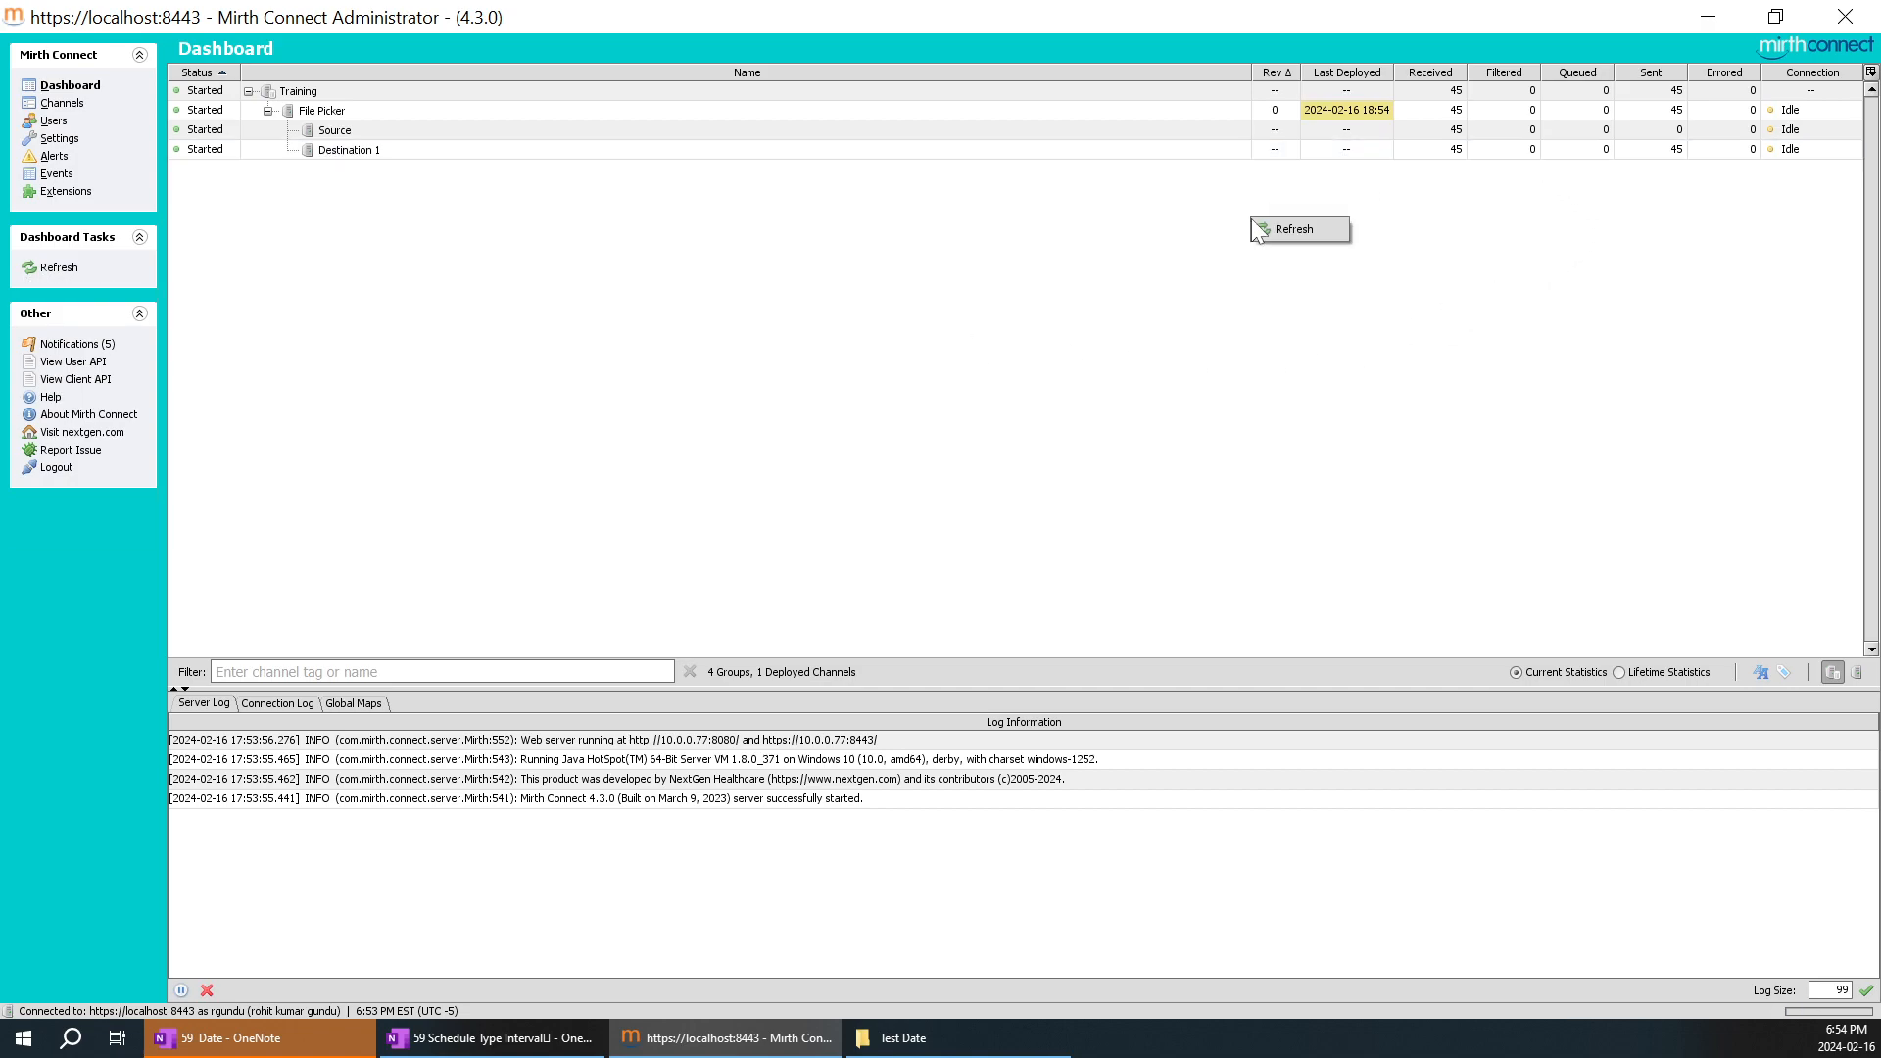
pyautogui.click(1286, 243)
pyautogui.rightClick(1287, 235)
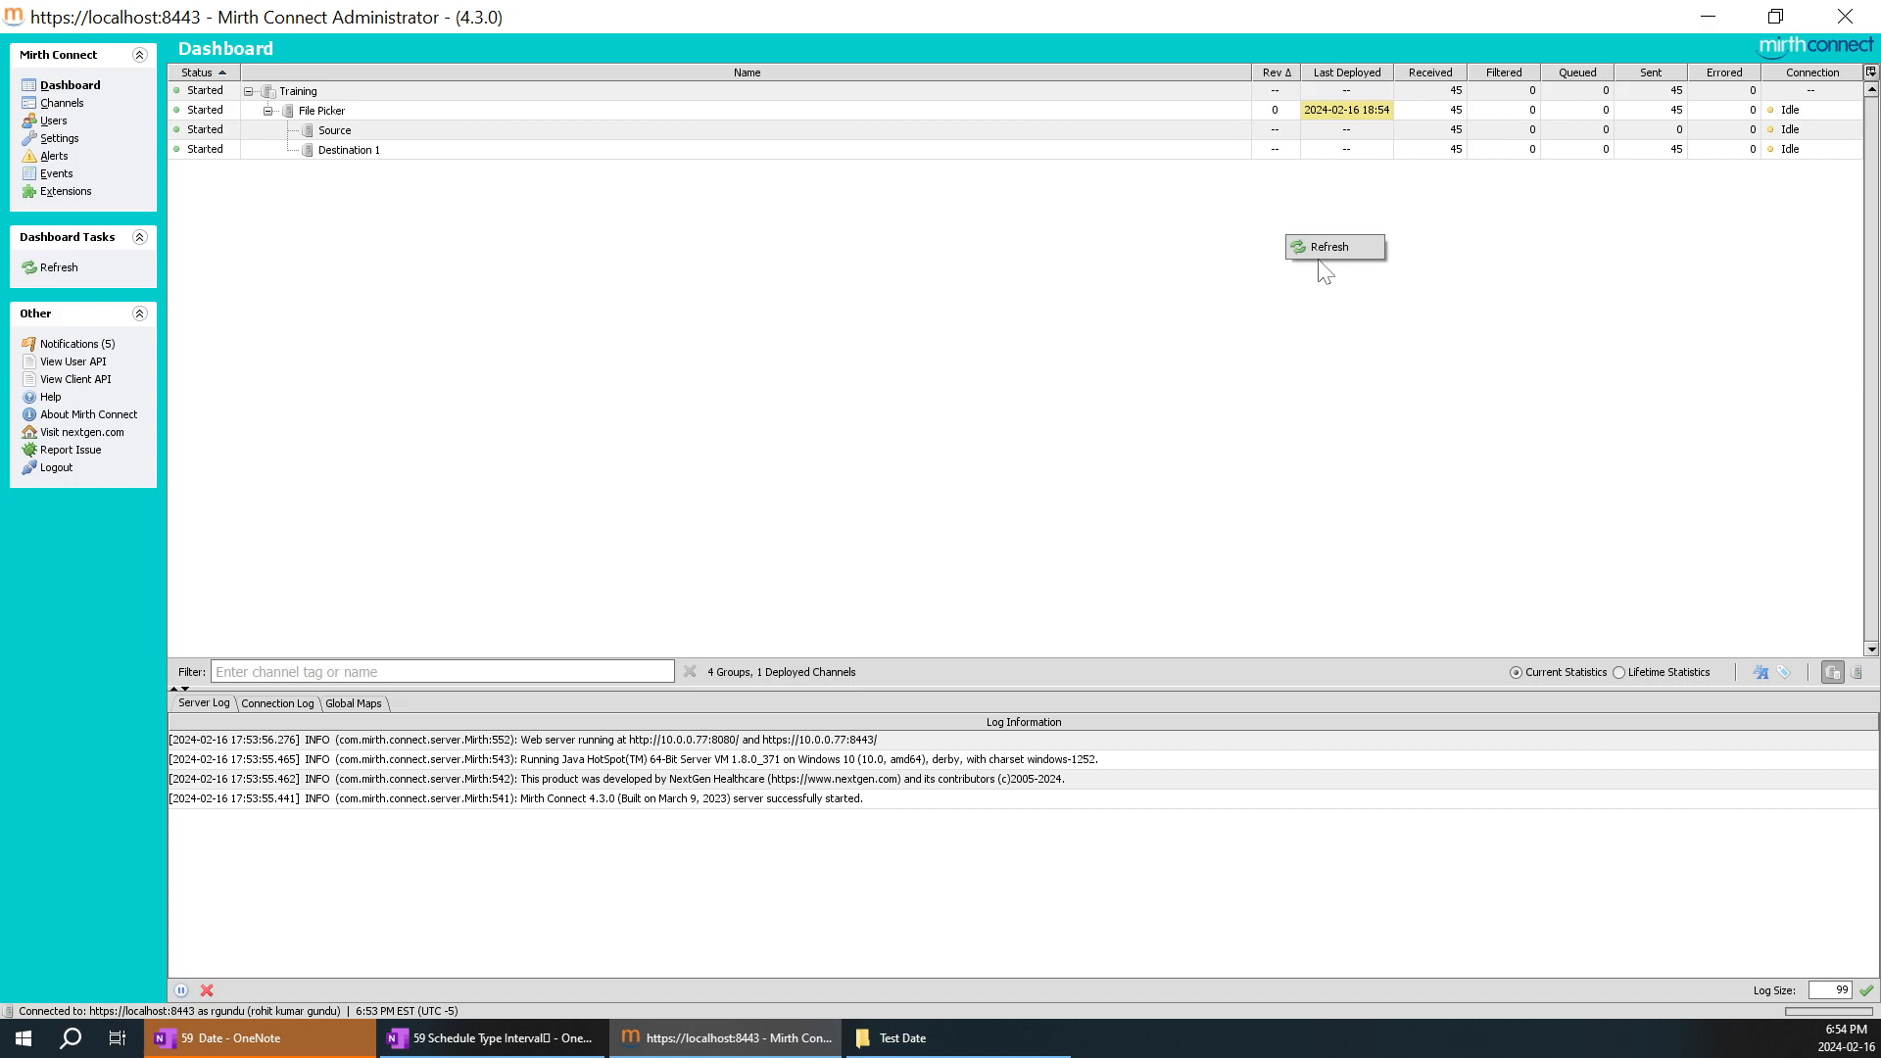
pyautogui.click(1313, 245)
pyautogui.rightClick(1148, 248)
pyautogui.click(1171, 263)
# Step: Open the File Picker channel's advanced source polling settings, add Friday back to the weekly active days and confirm
pyautogui.click(62, 103)
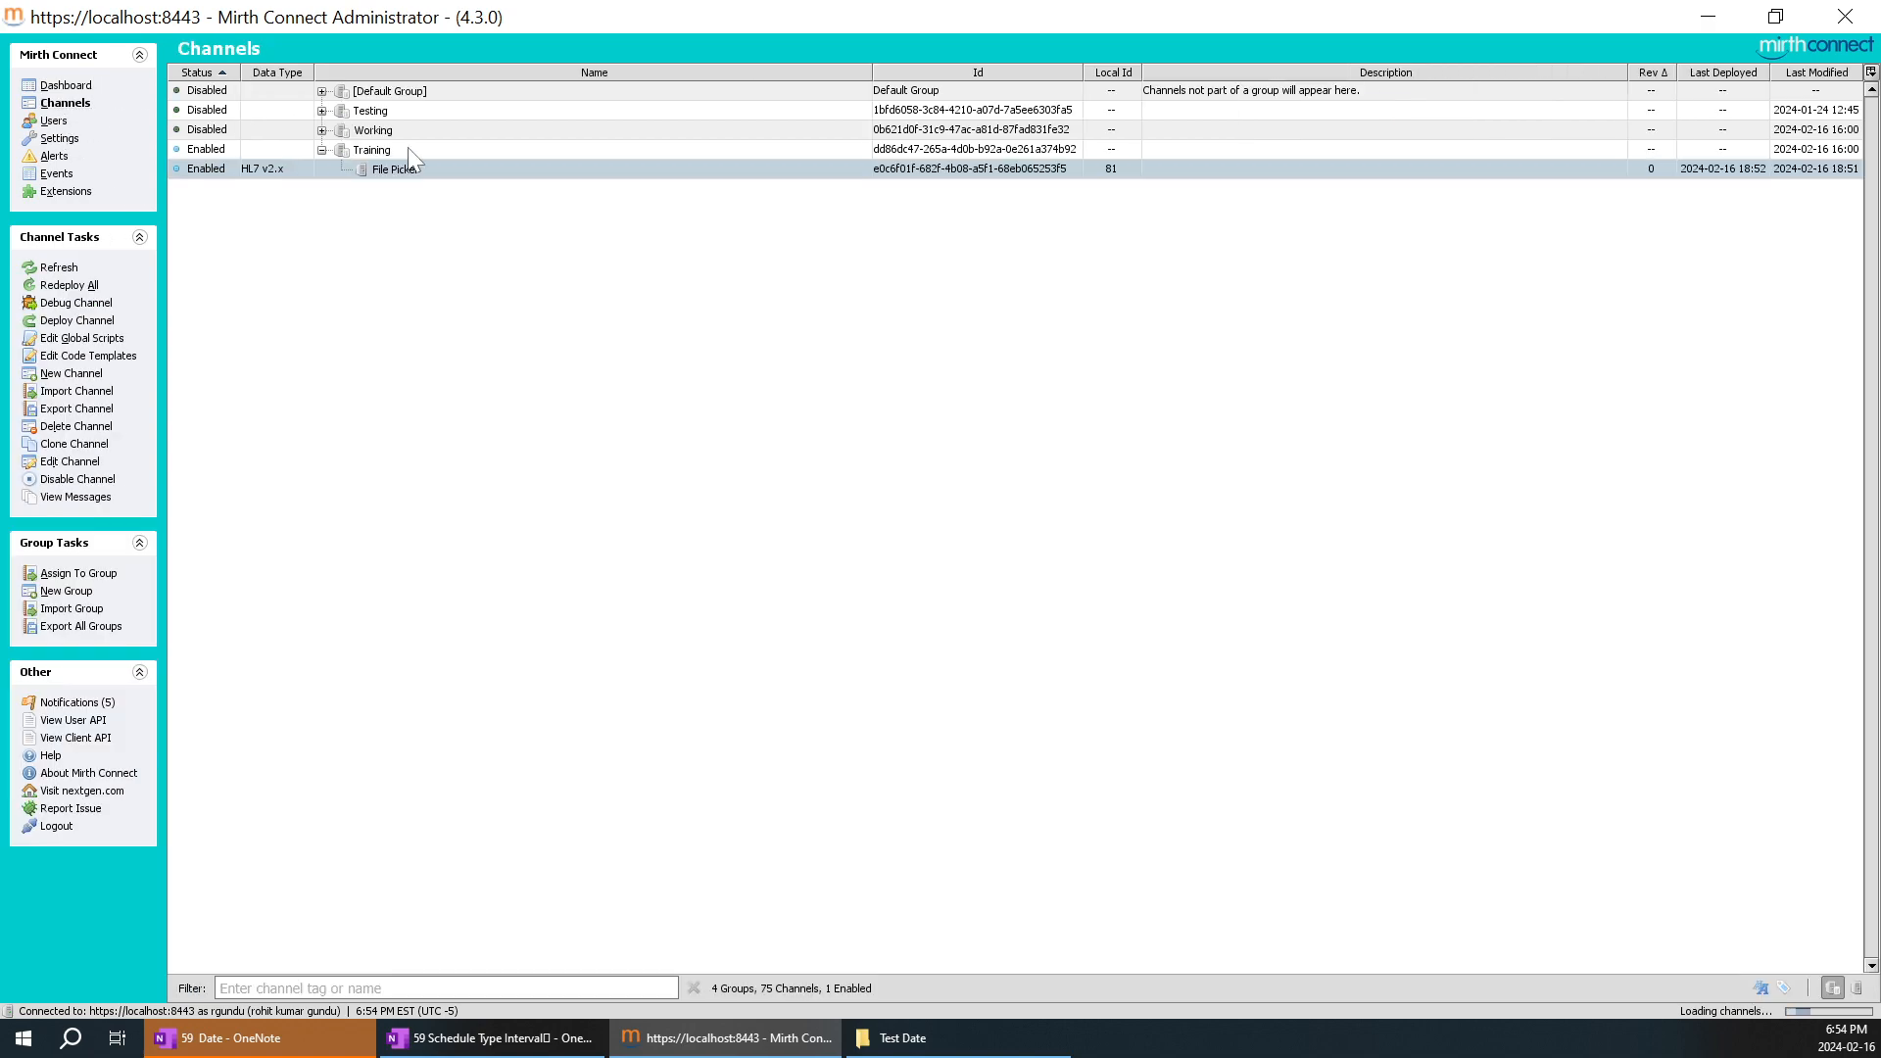
pyautogui.click(419, 168)
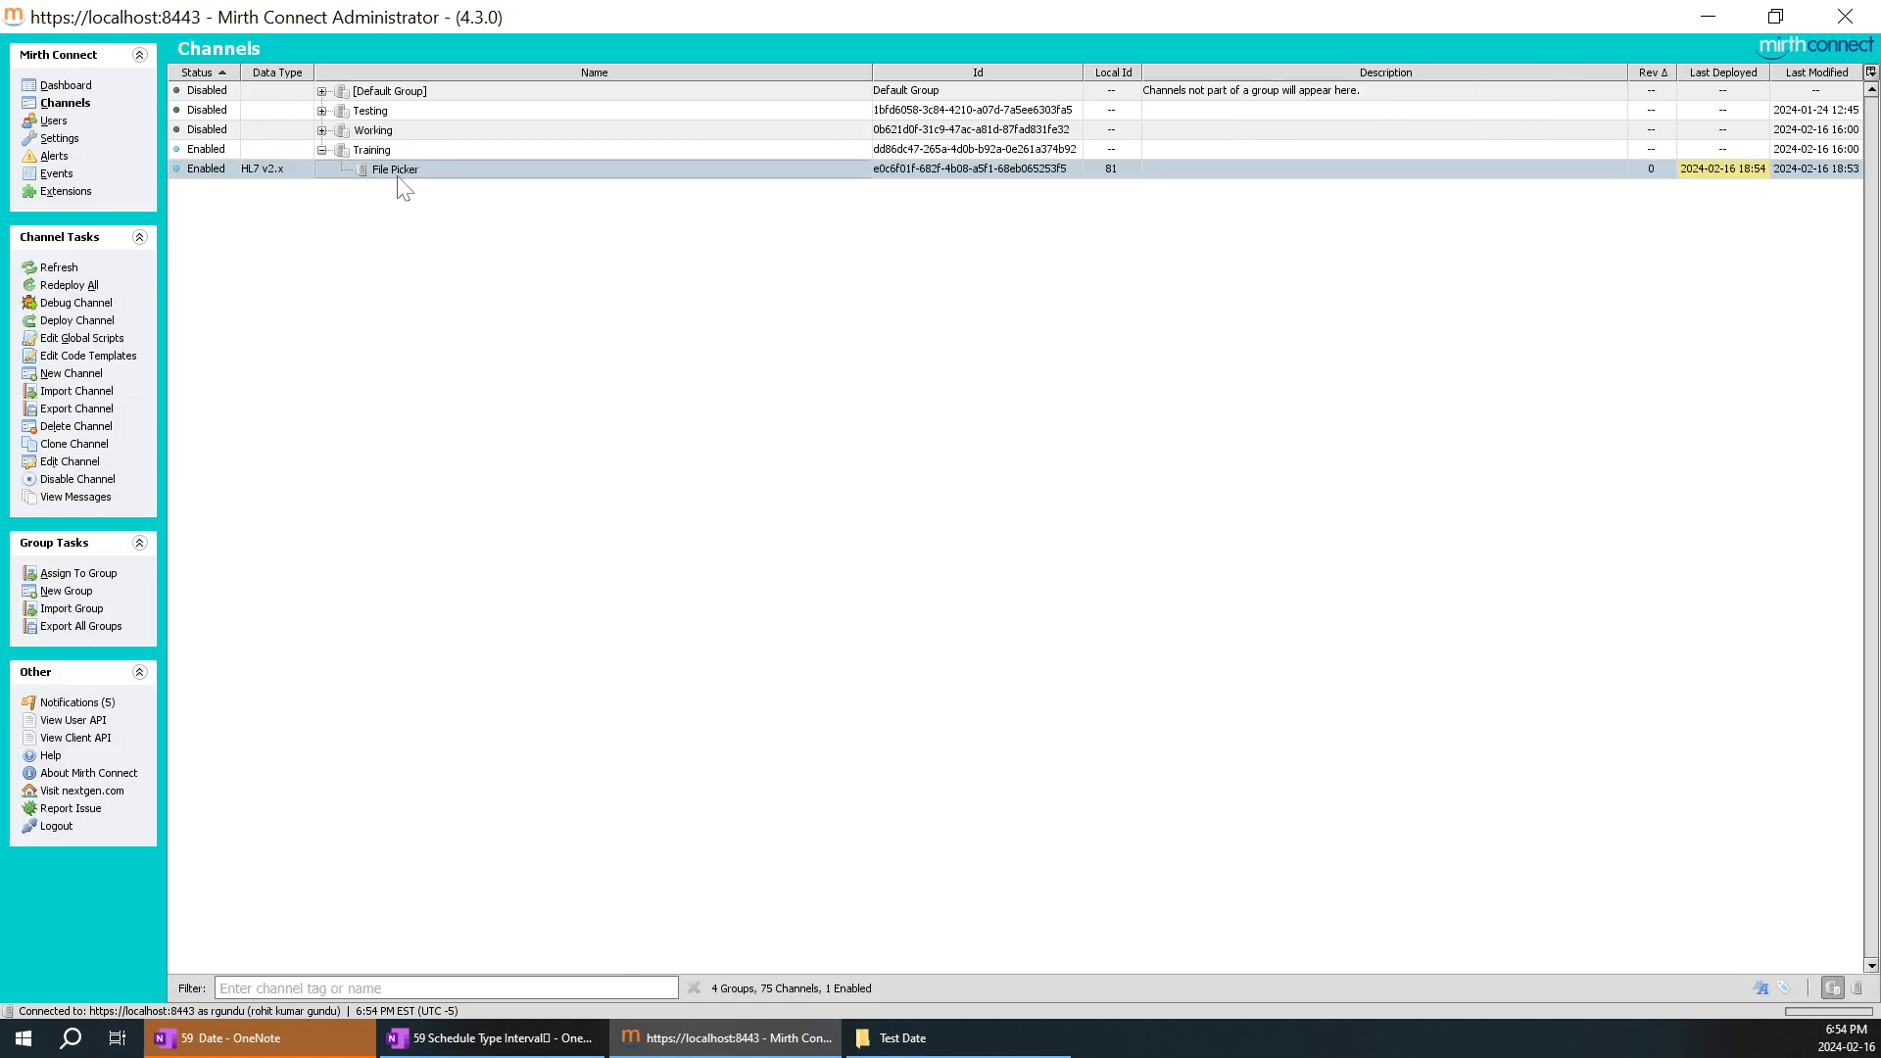
pyautogui.doubleClick(399, 175)
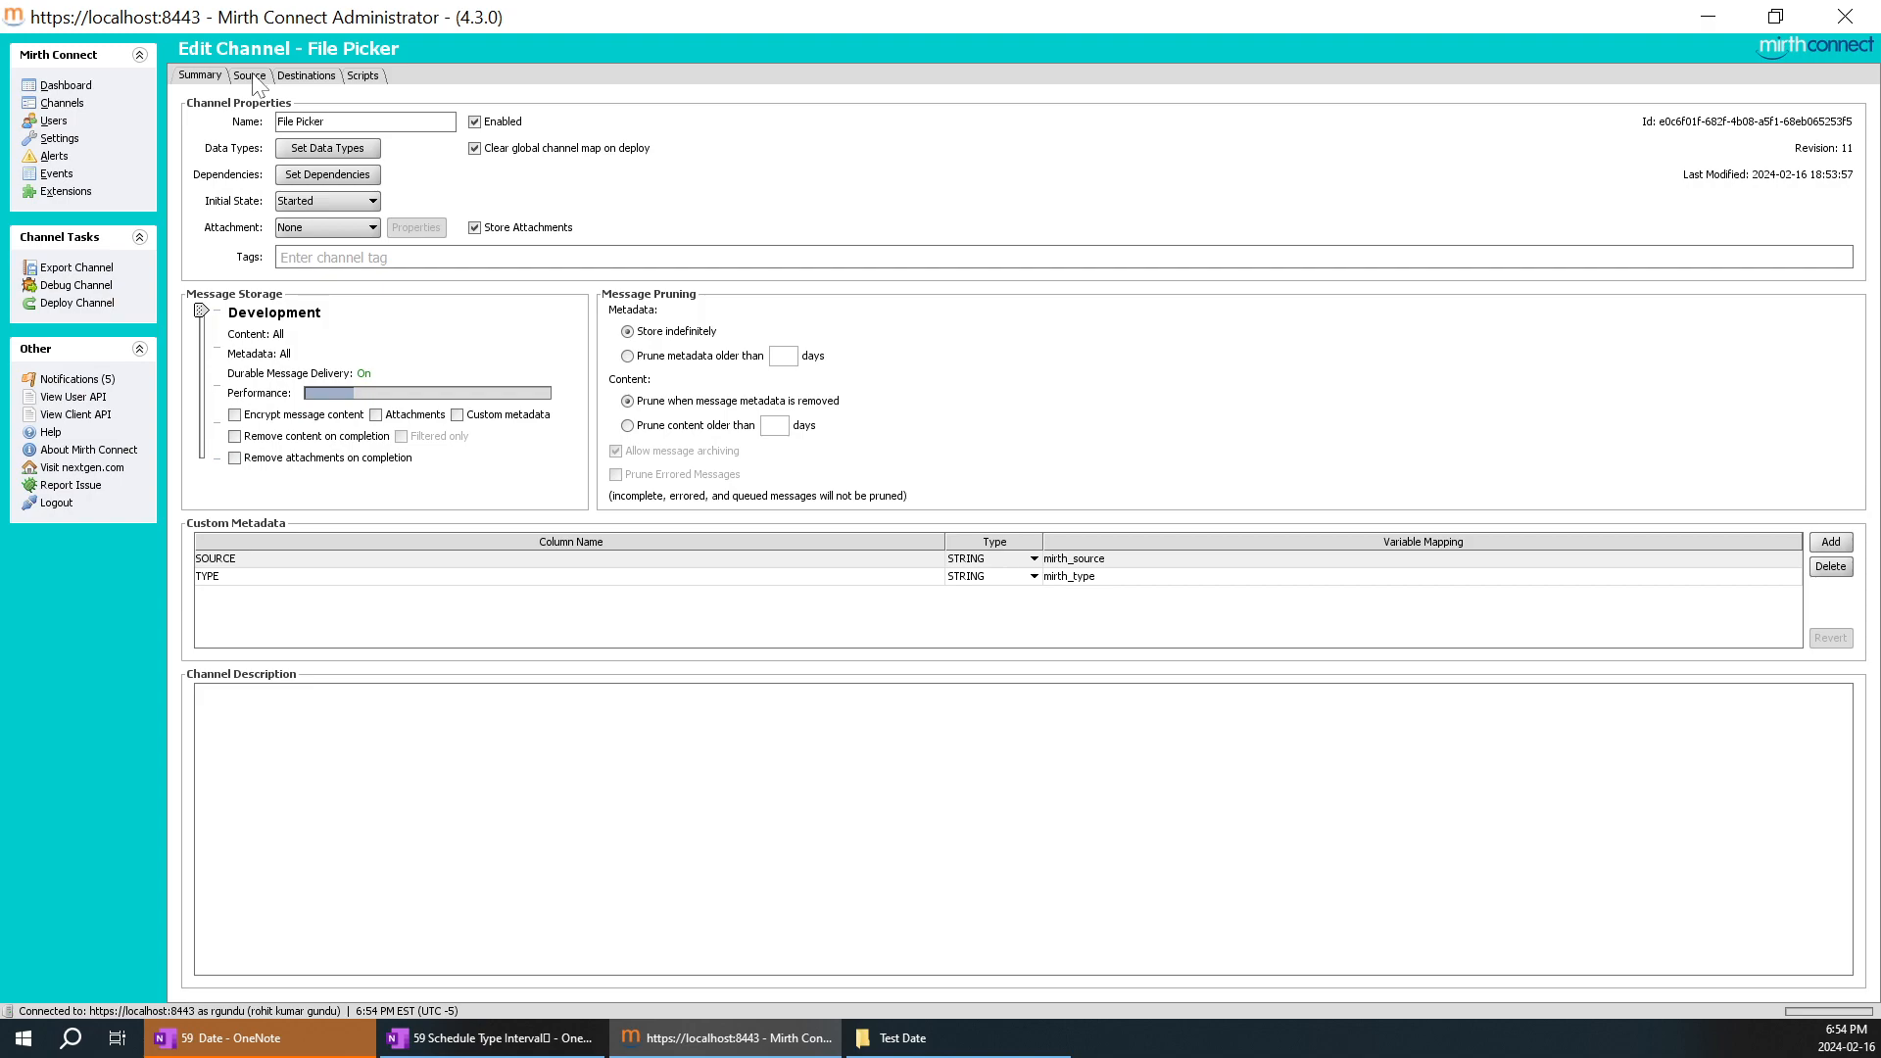
pyautogui.click(252, 75)
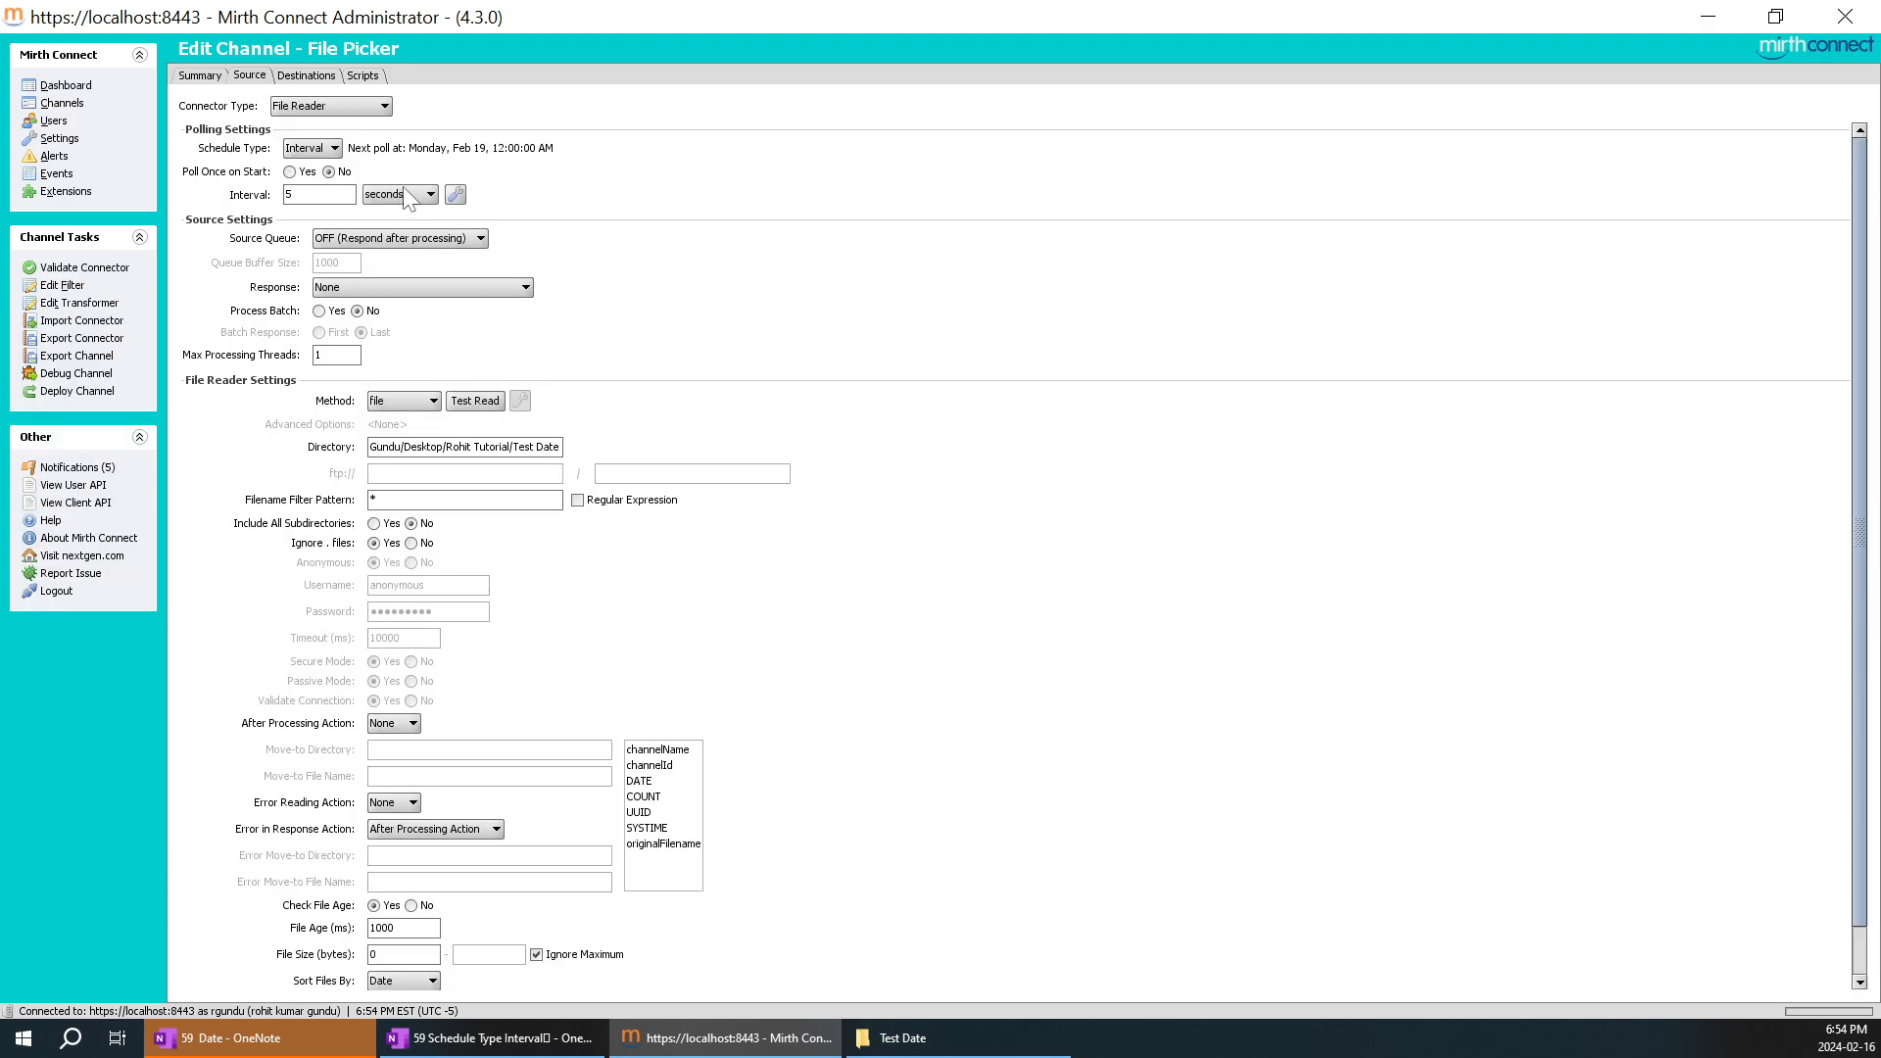
pyautogui.click(455, 195)
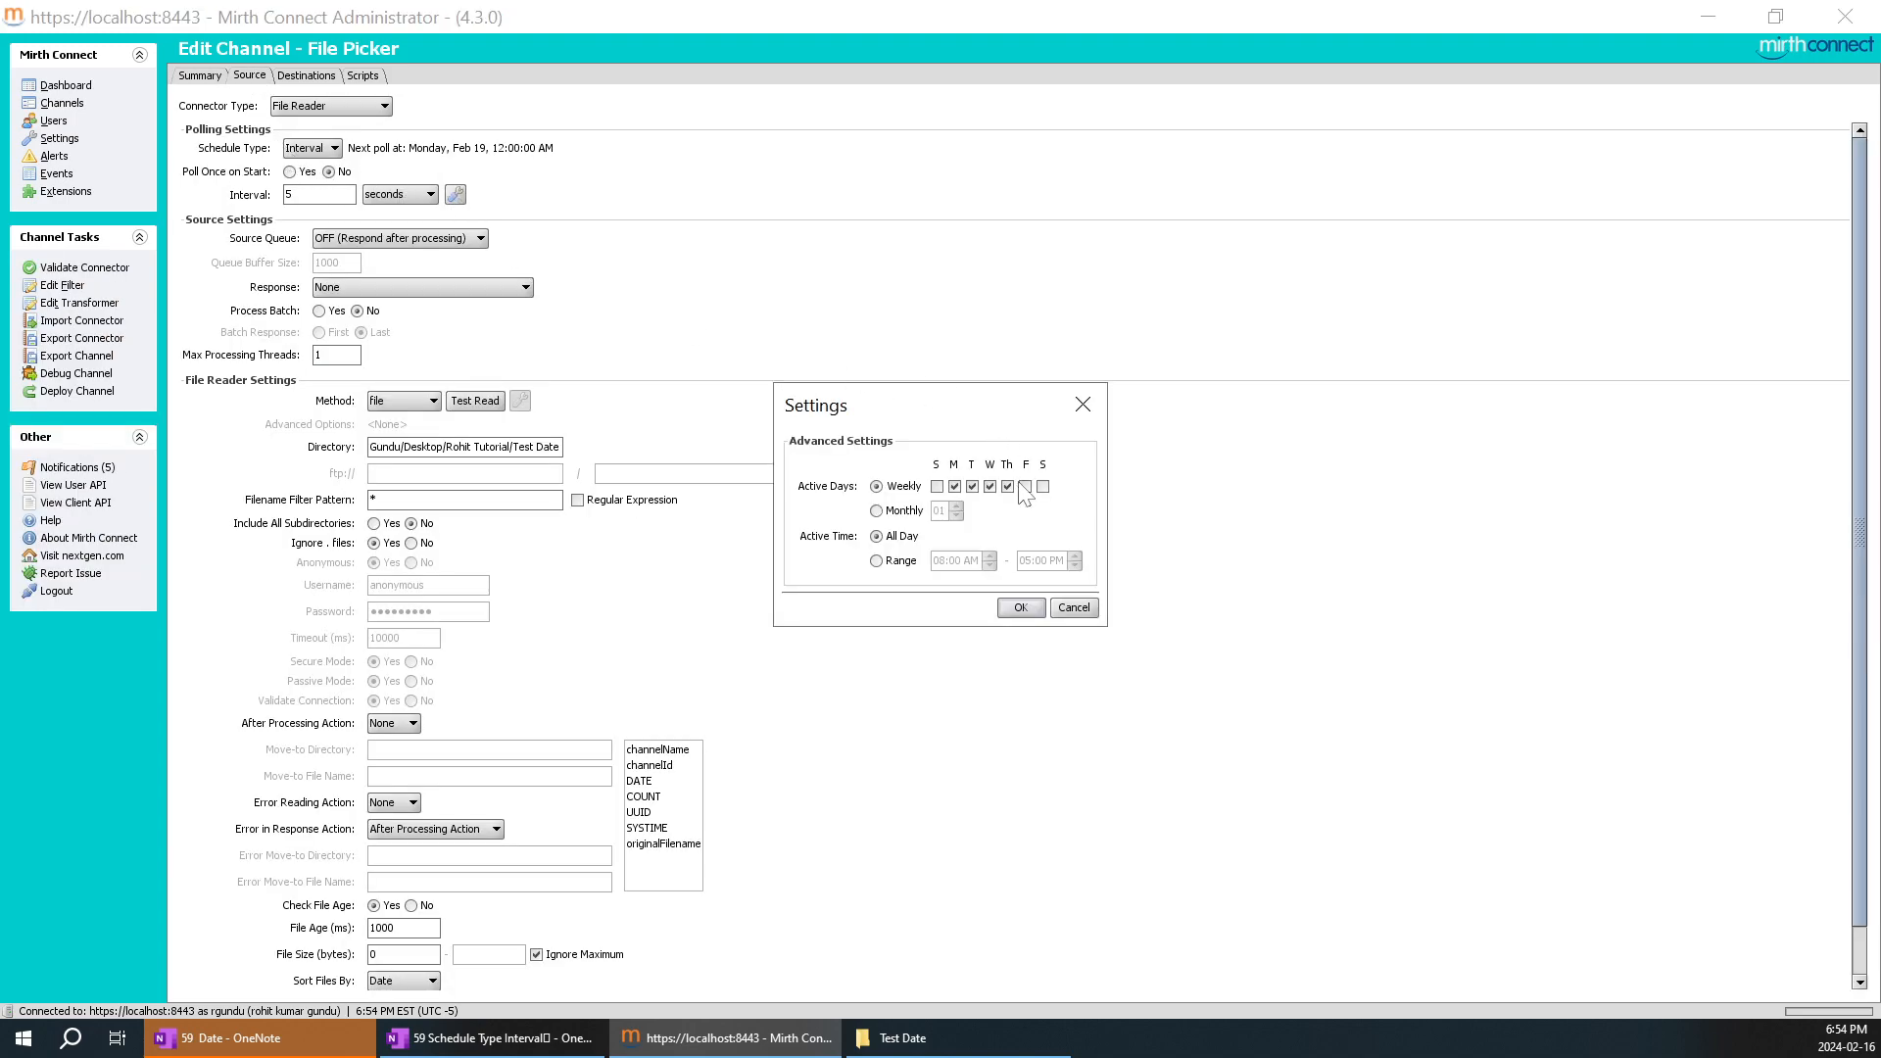
pyautogui.click(1021, 606)
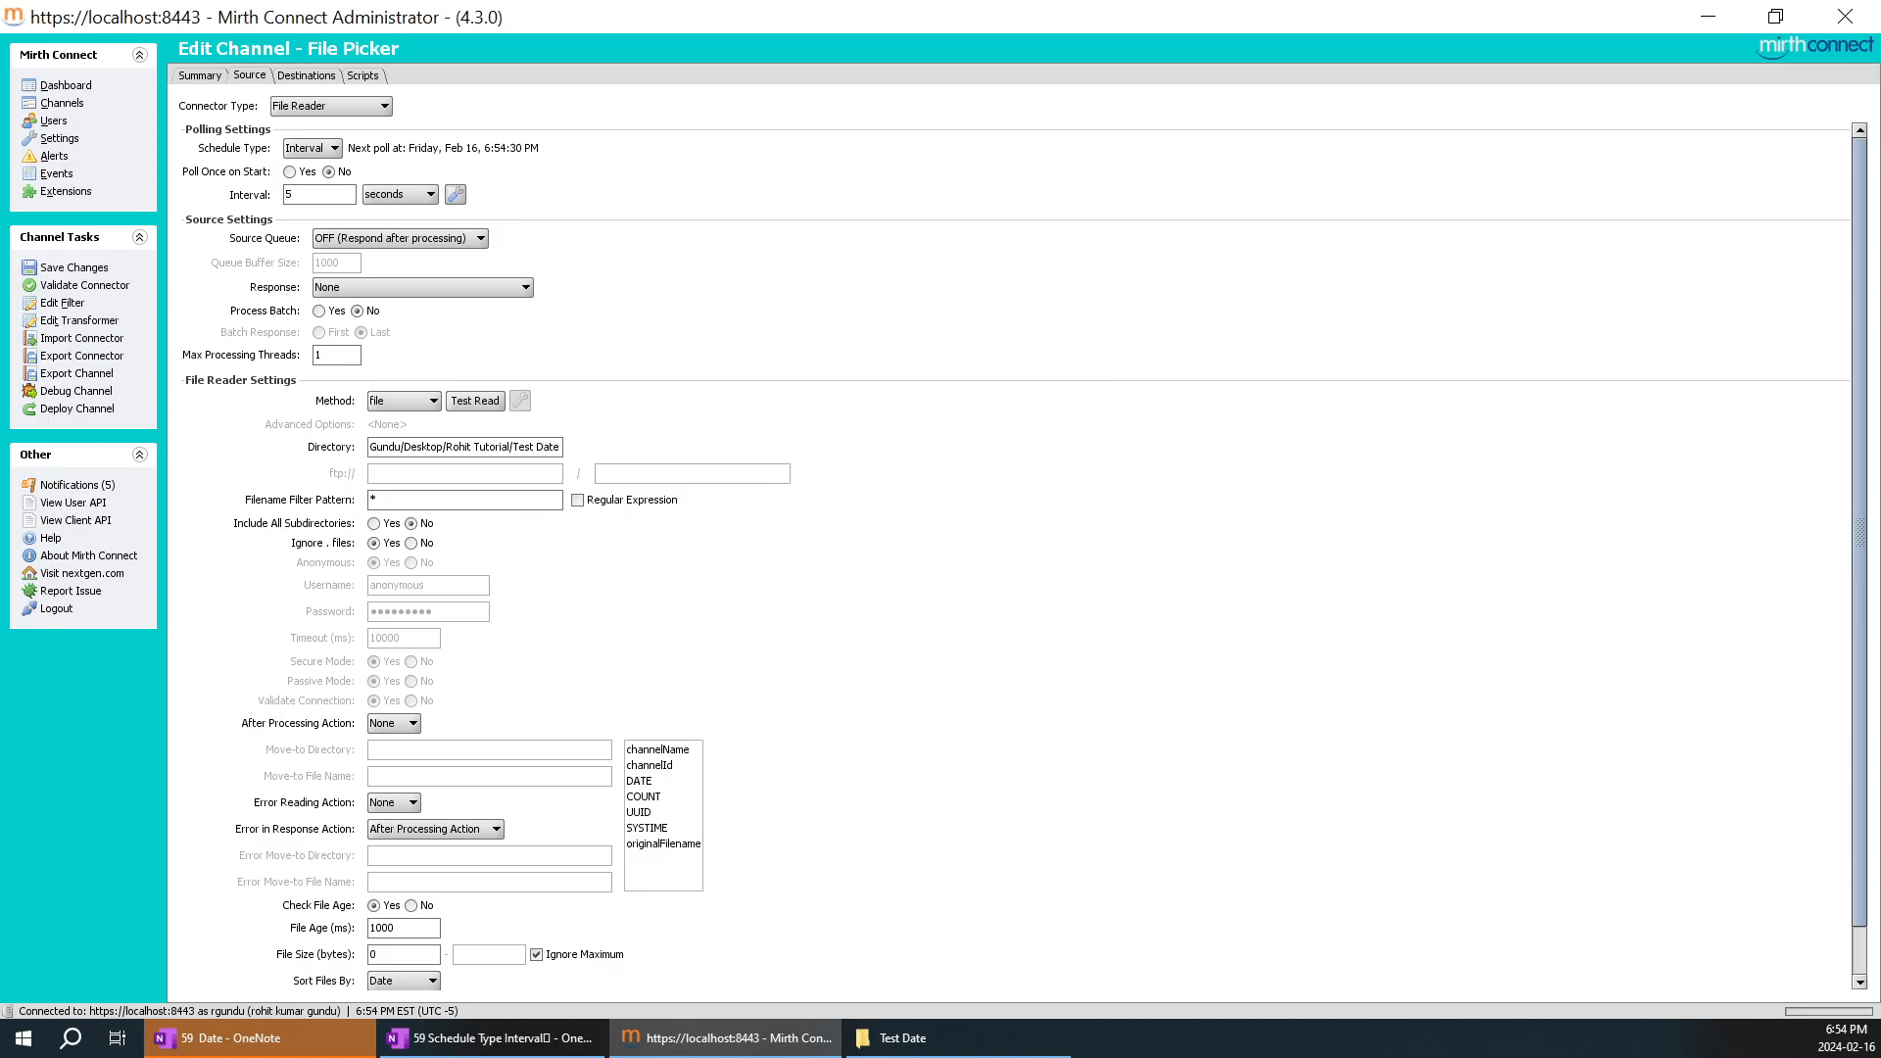
# Step: Save the channel with Friday active and redeploy it
pyautogui.click(84, 272)
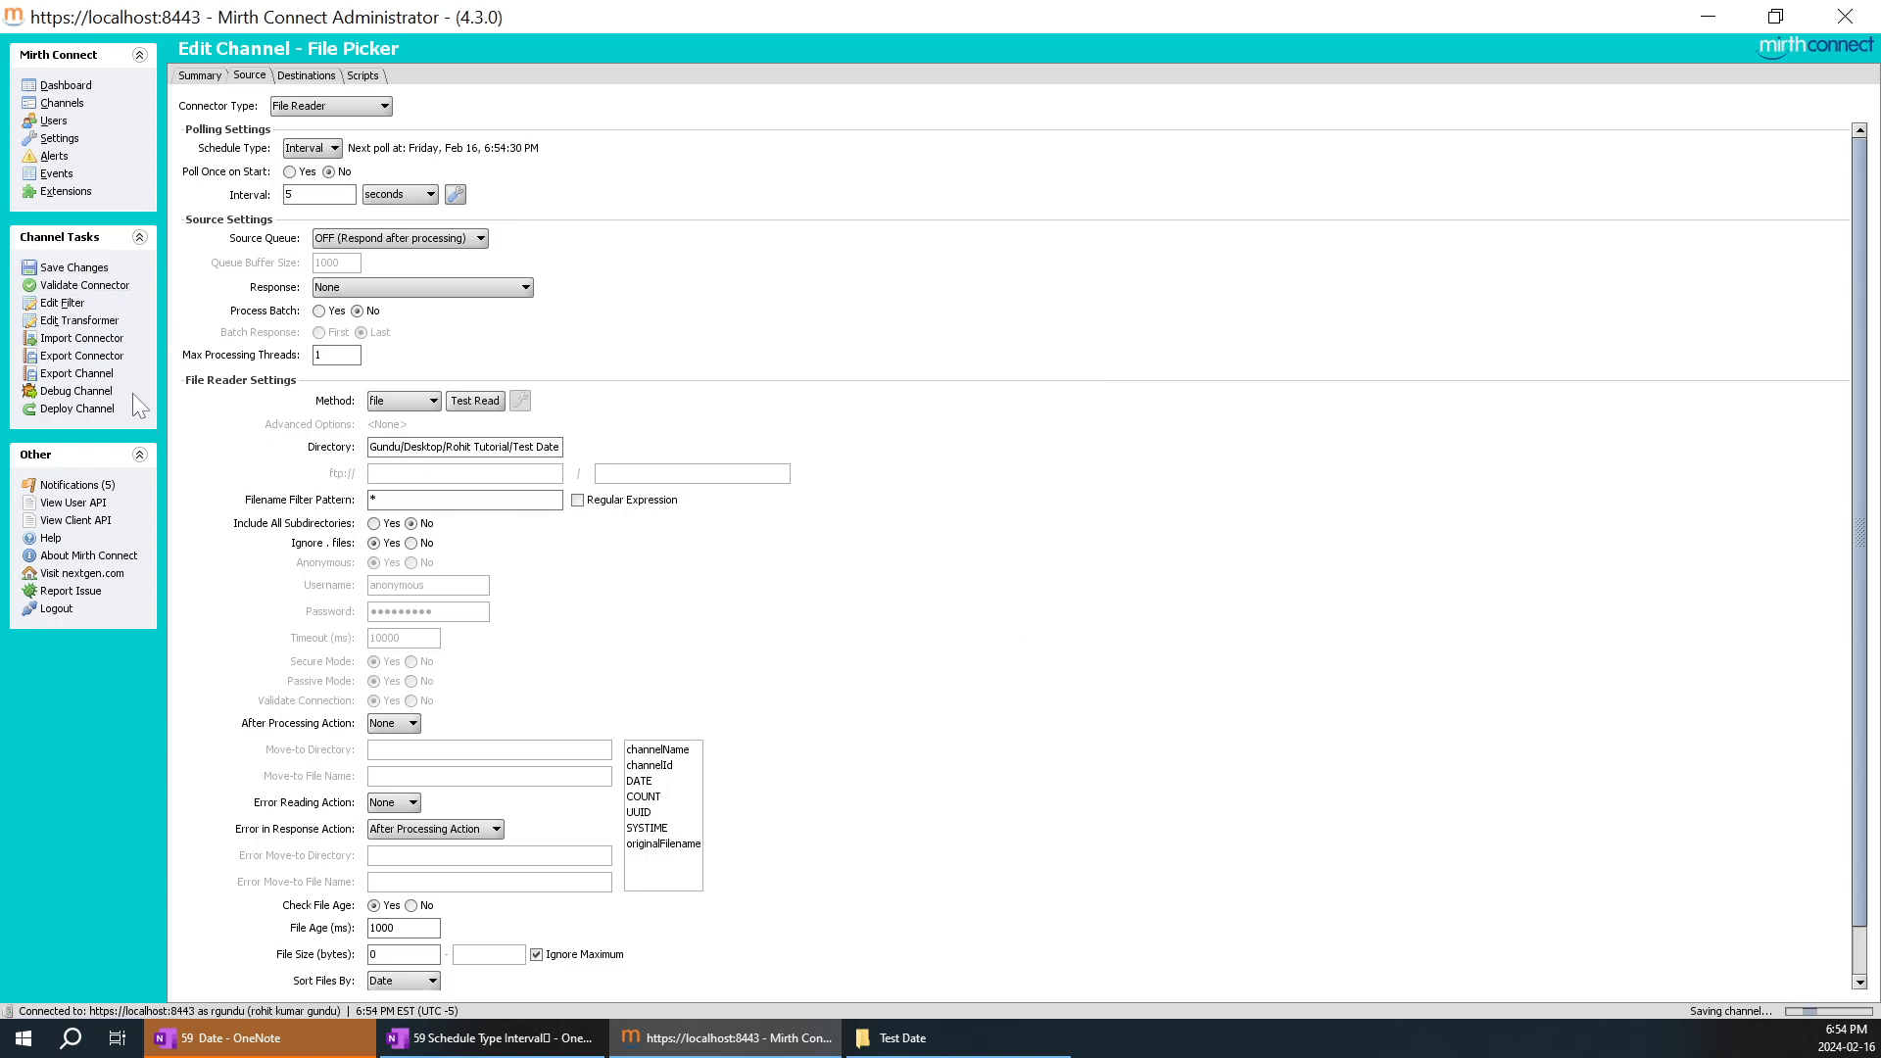
pyautogui.click(79, 391)
pyautogui.click(900, 546)
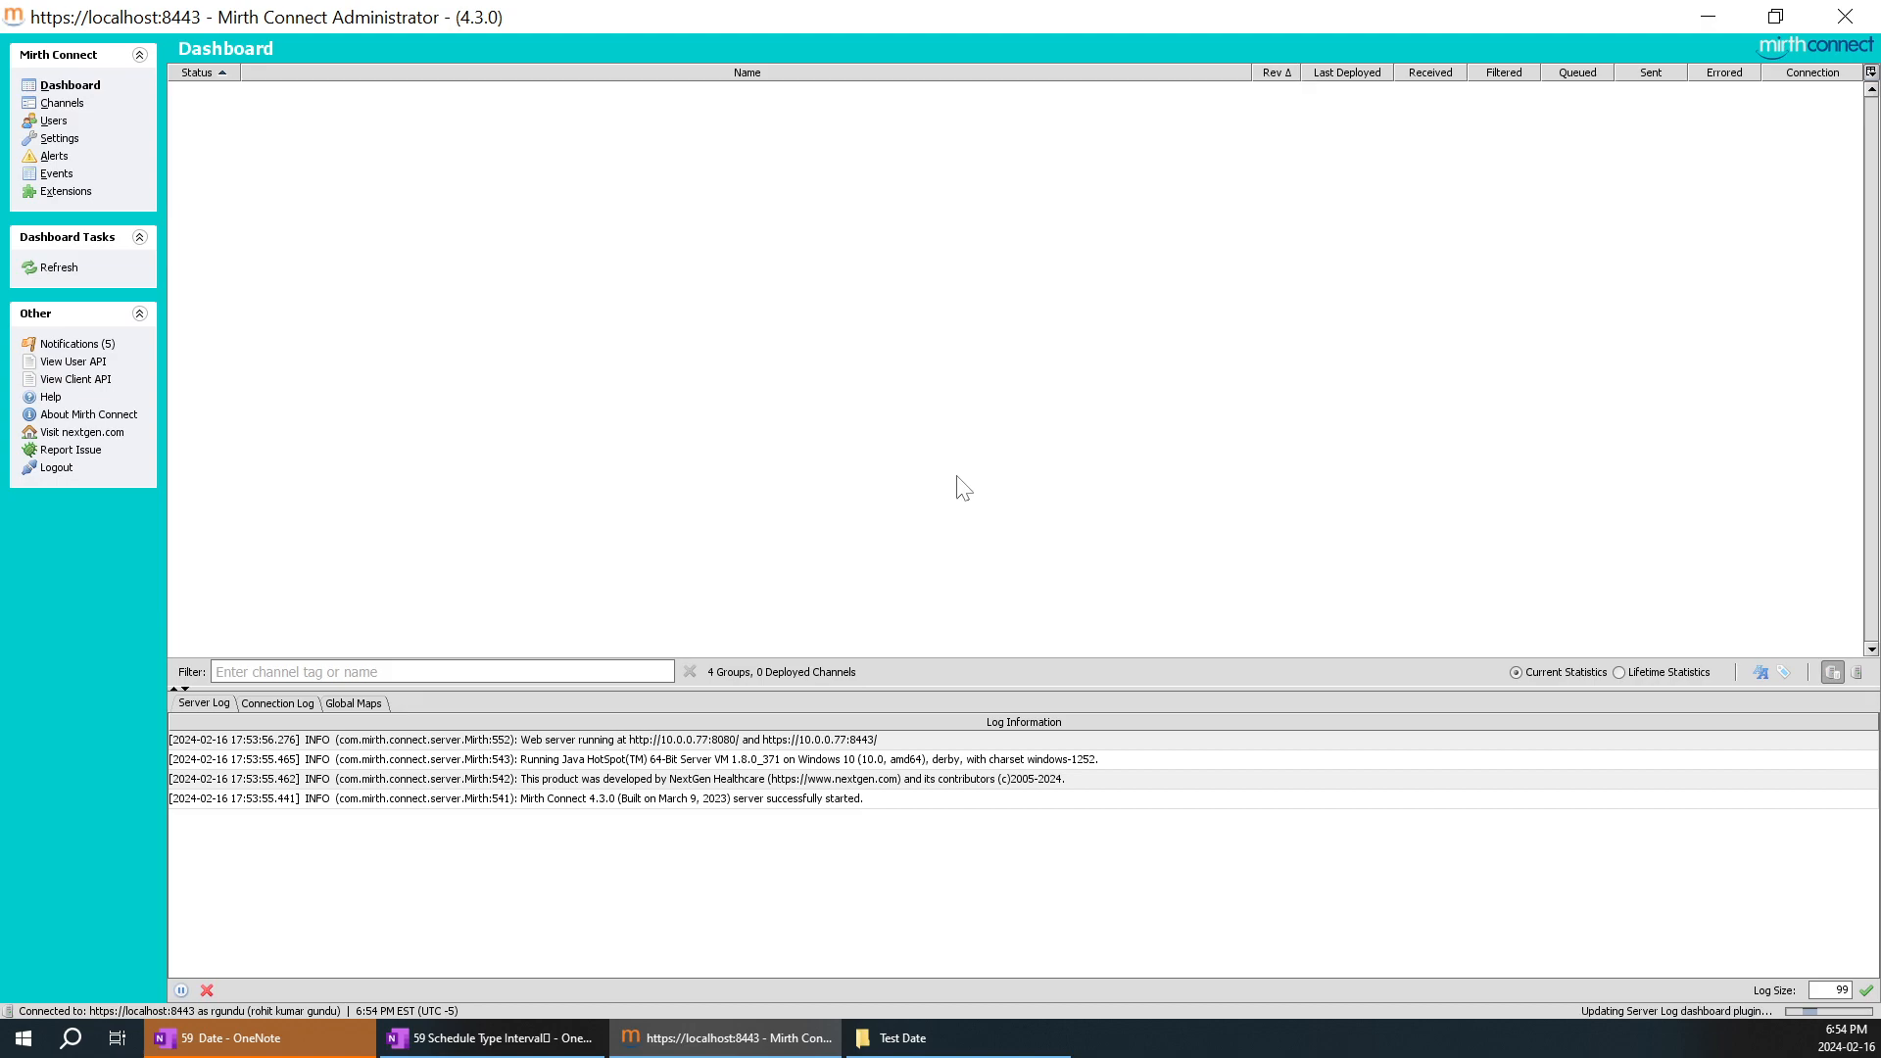
# Step: Expand the redeployed File Picker channel on the dashboard and refresh repeatedly to check whether files are polled on the active day
pyautogui.rightClick(977, 313)
pyautogui.click(1025, 323)
pyautogui.click(267, 111)
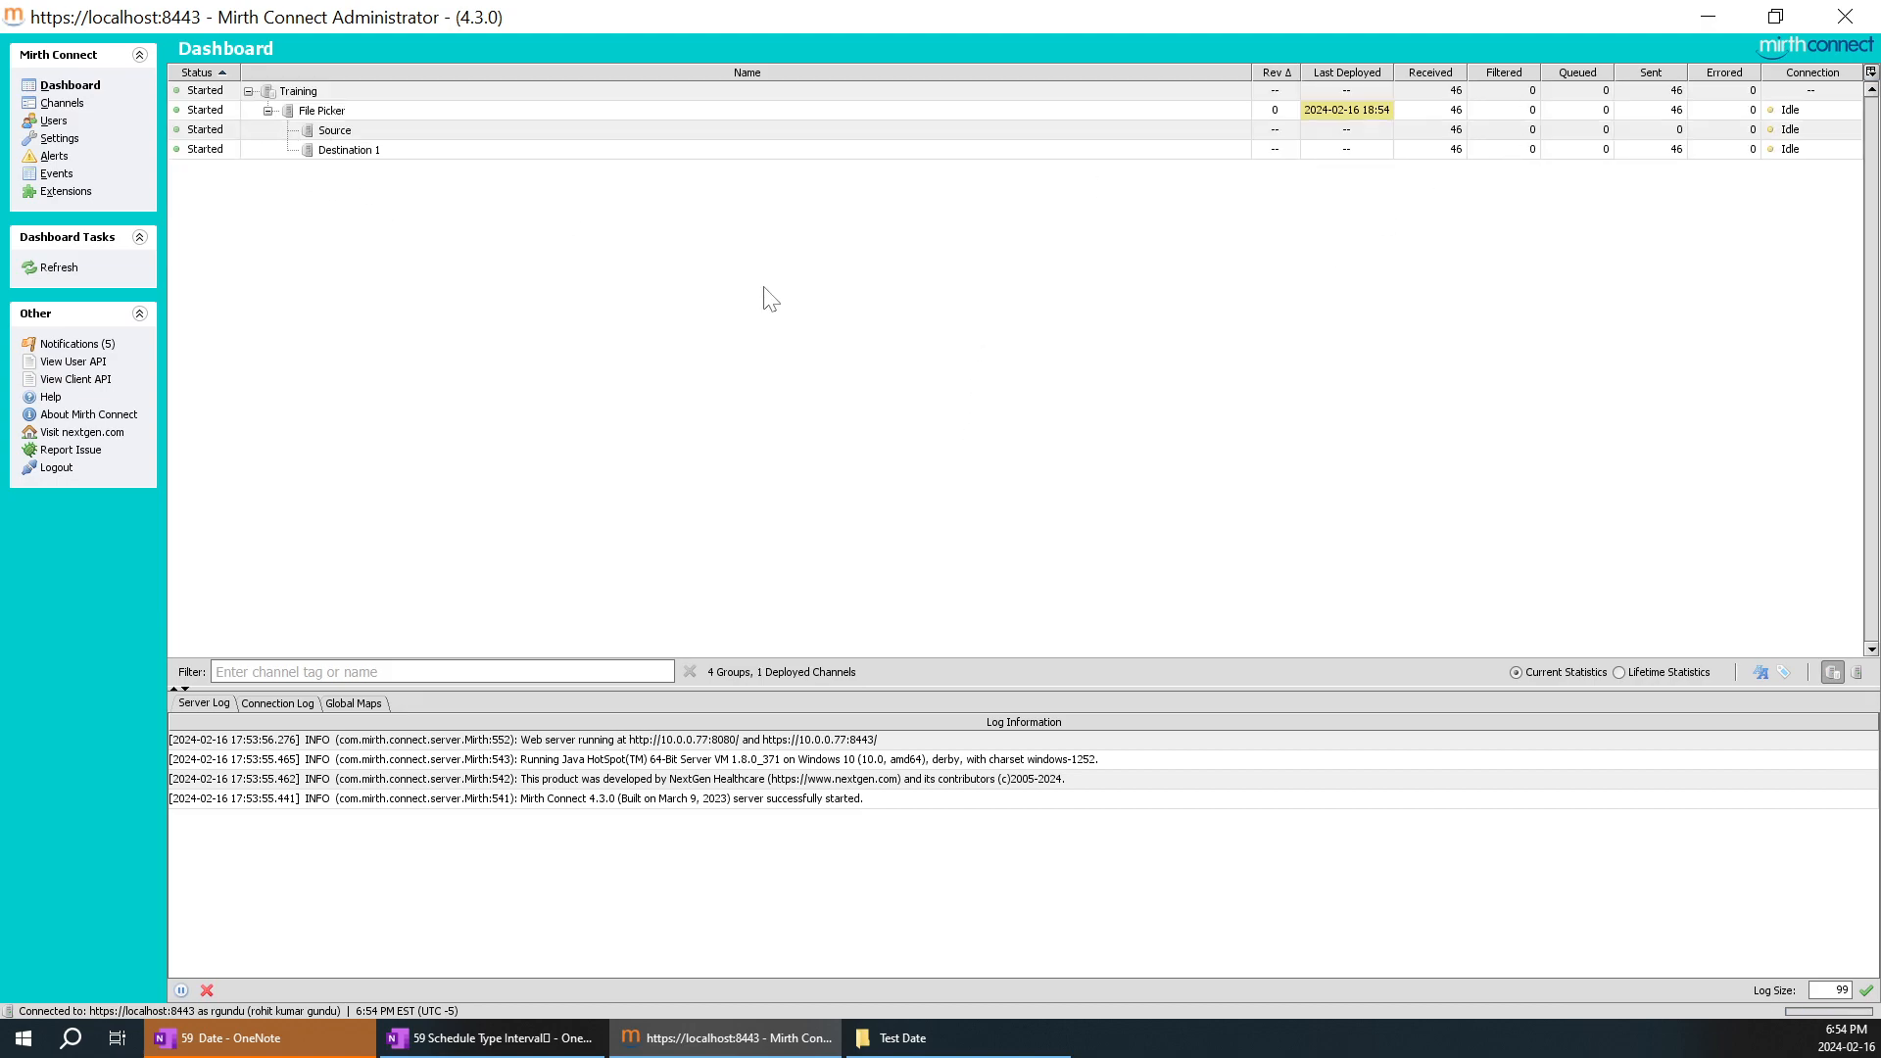
pyautogui.click(887, 275)
pyautogui.rightClick(1091, 271)
pyautogui.click(1127, 286)
pyautogui.rightClick(1332, 255)
pyautogui.click(1374, 269)
# Step: Restrict the File Picker channel's active polling time to the range 08:00 AM to 05:00 PM in the advanced settings
pyautogui.click(62, 103)
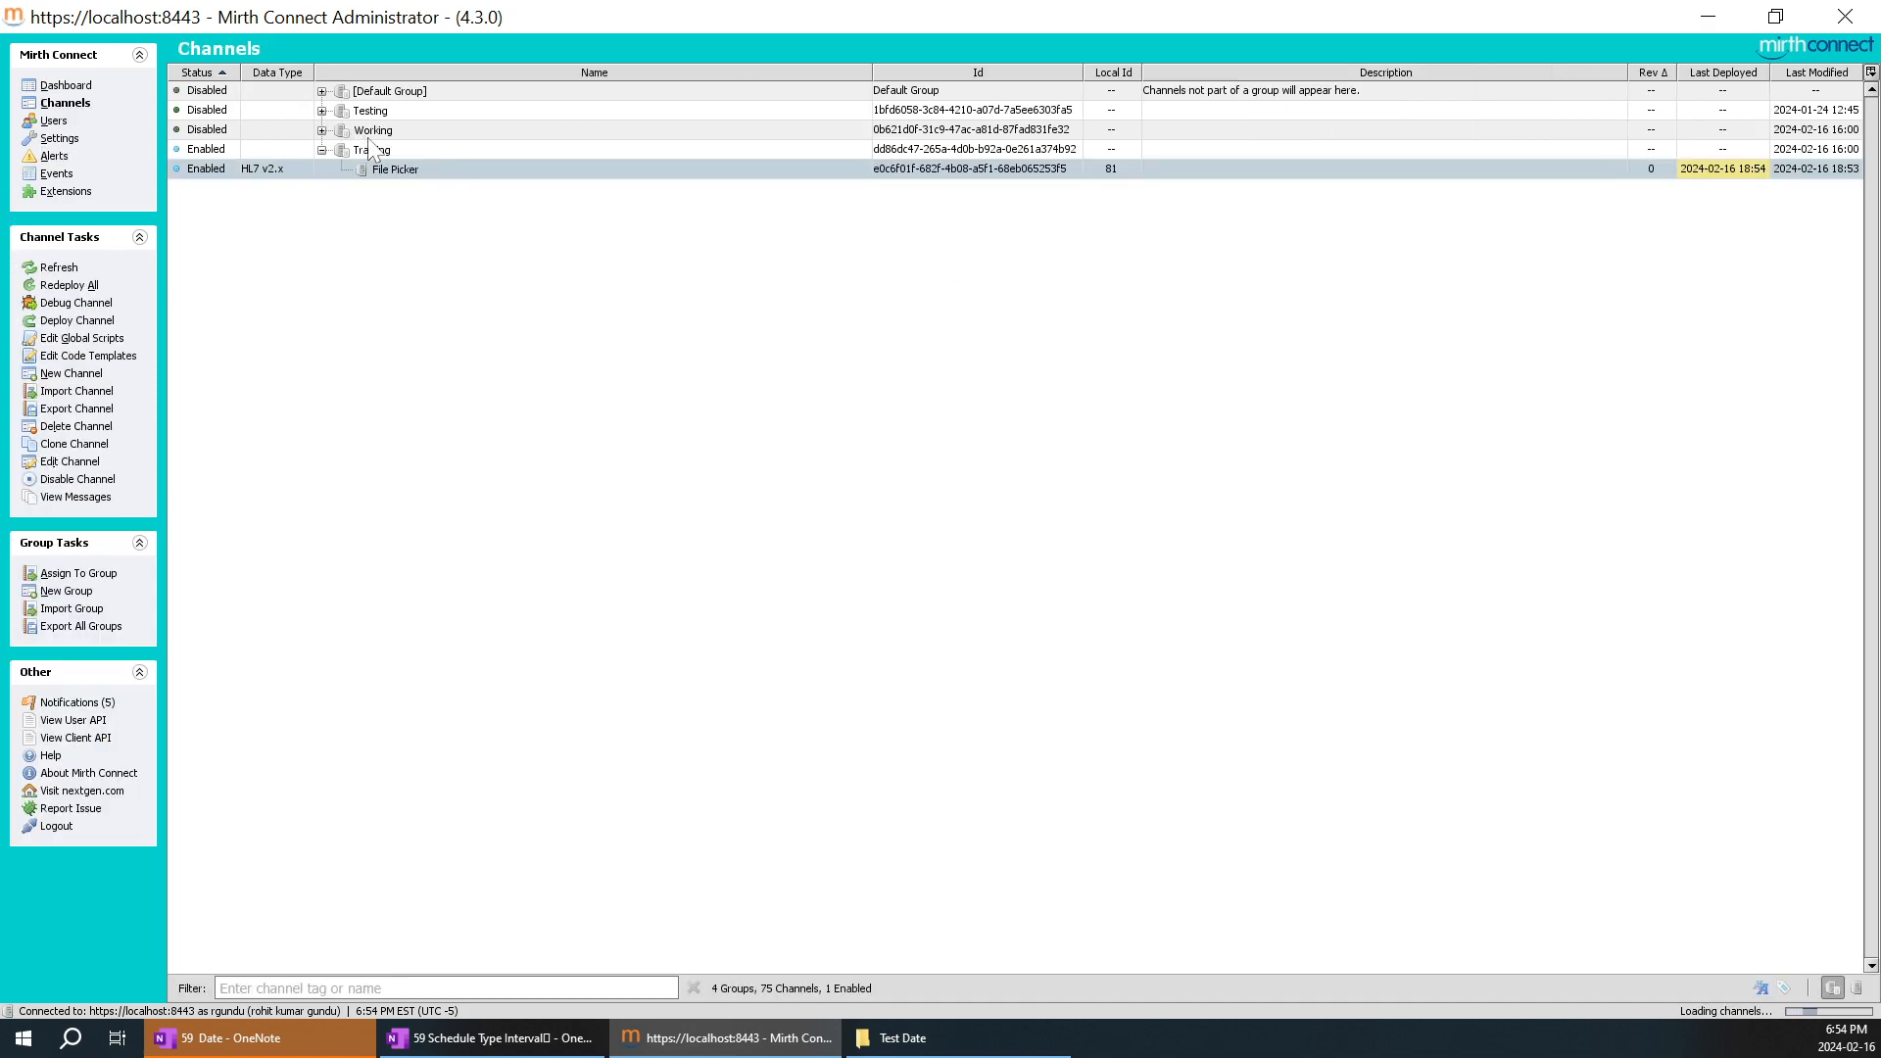
pyautogui.doubleClick(421, 173)
pyautogui.click(249, 76)
pyautogui.click(456, 194)
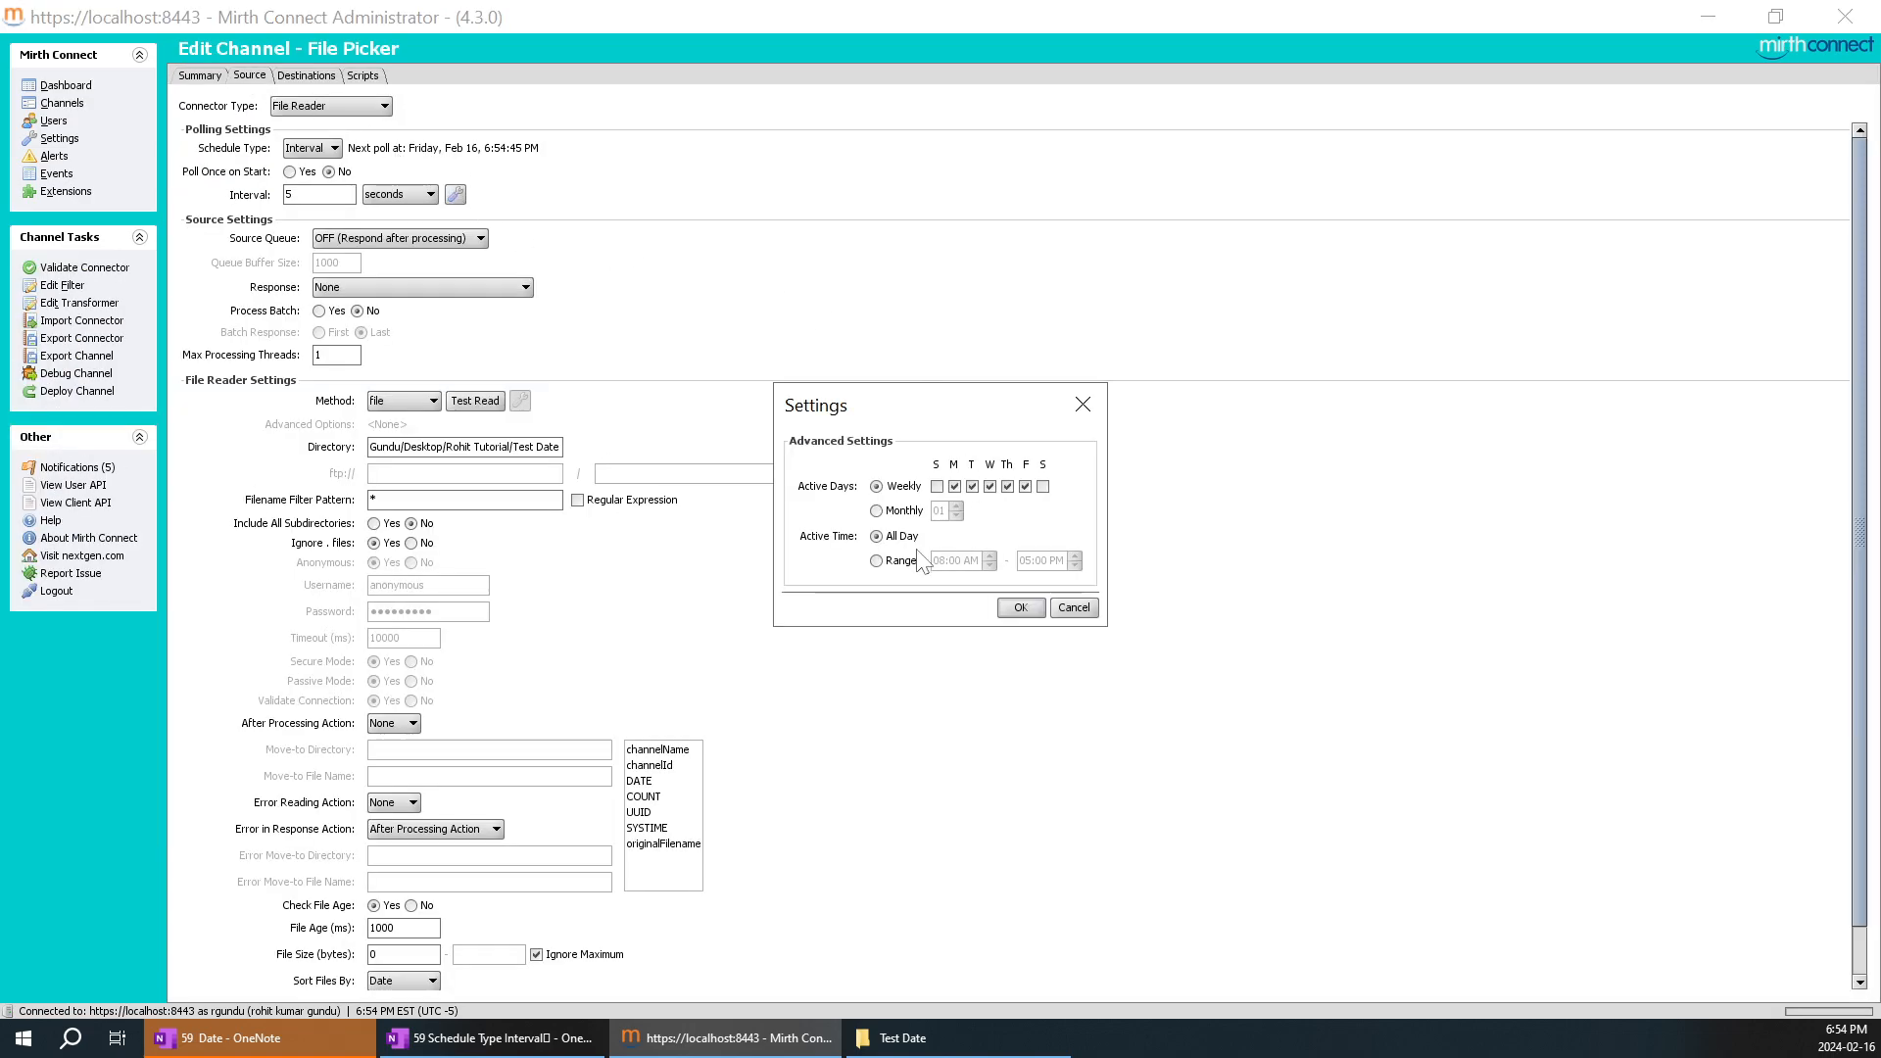
pyautogui.click(878, 560)
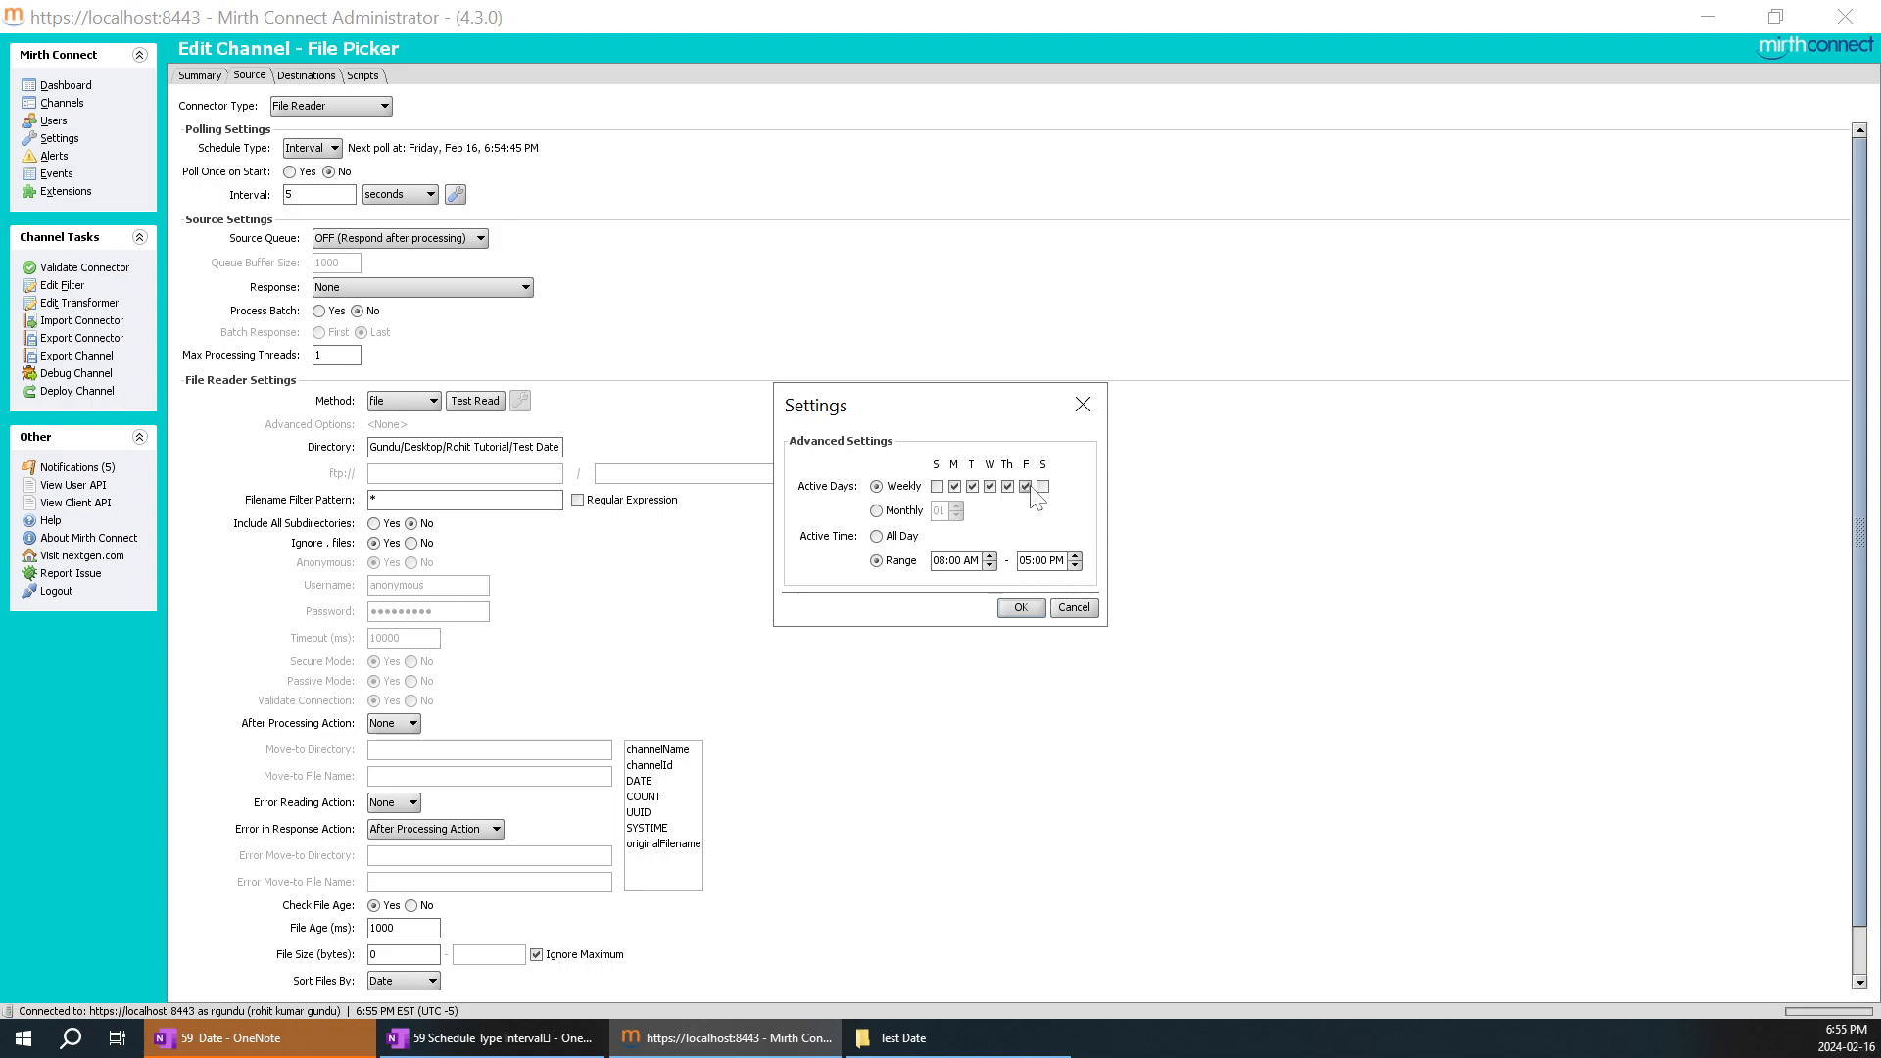
pyautogui.click(1040, 609)
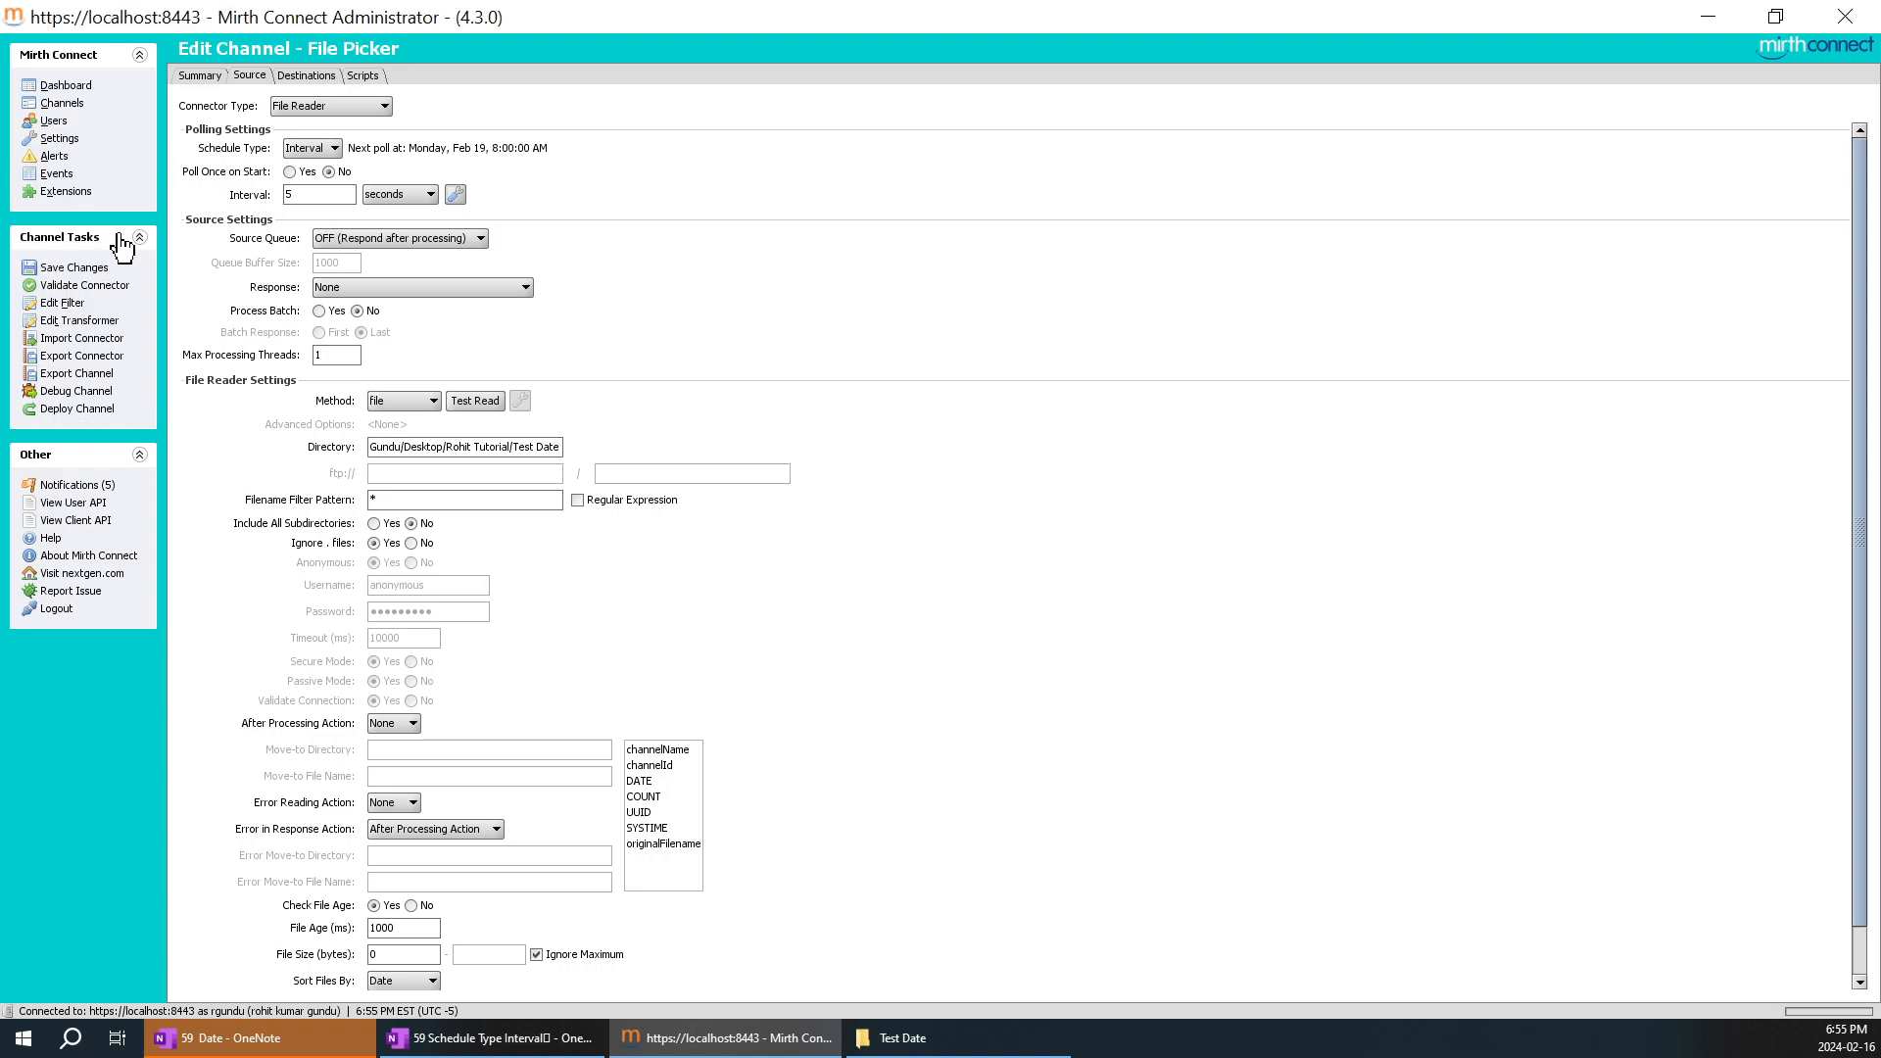
# Step: Save and redeploy the File Picker channel with the restricted time range, and check its message statistics for polling
pyautogui.click(73, 267)
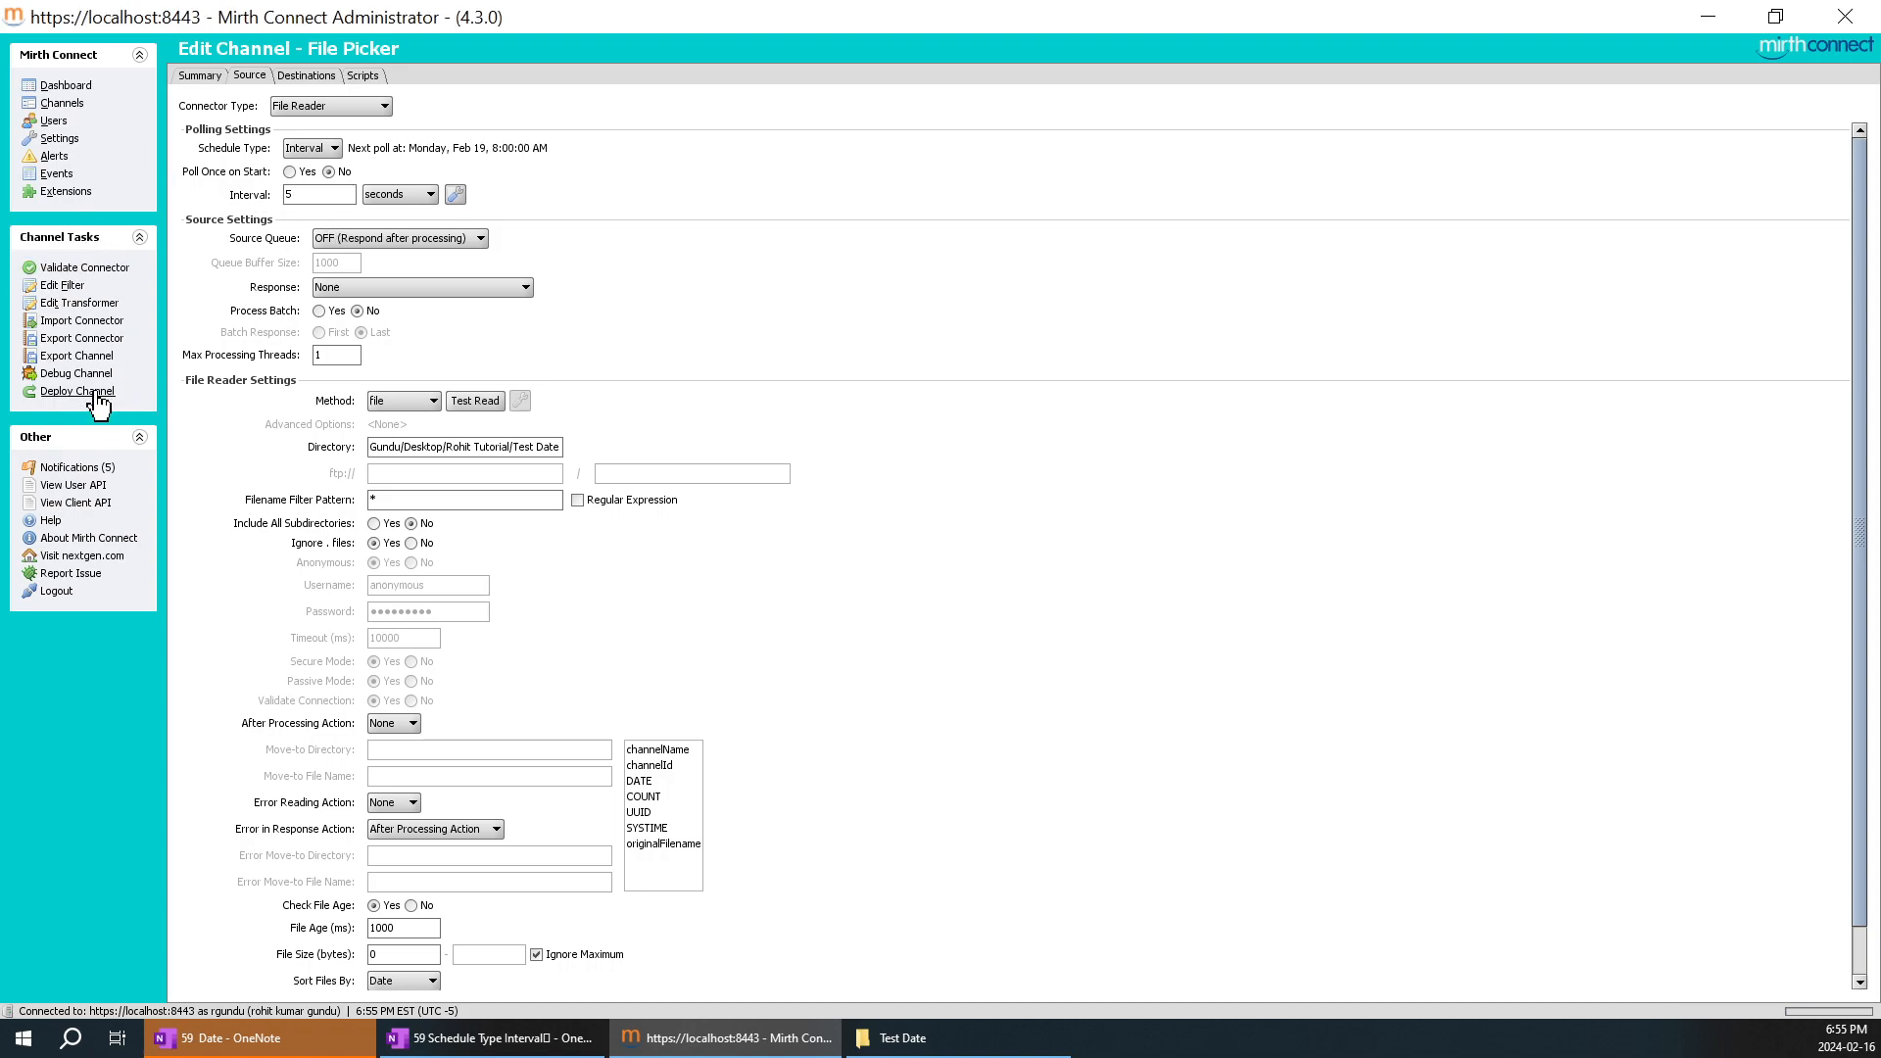
pyautogui.click(79, 391)
pyautogui.click(900, 546)
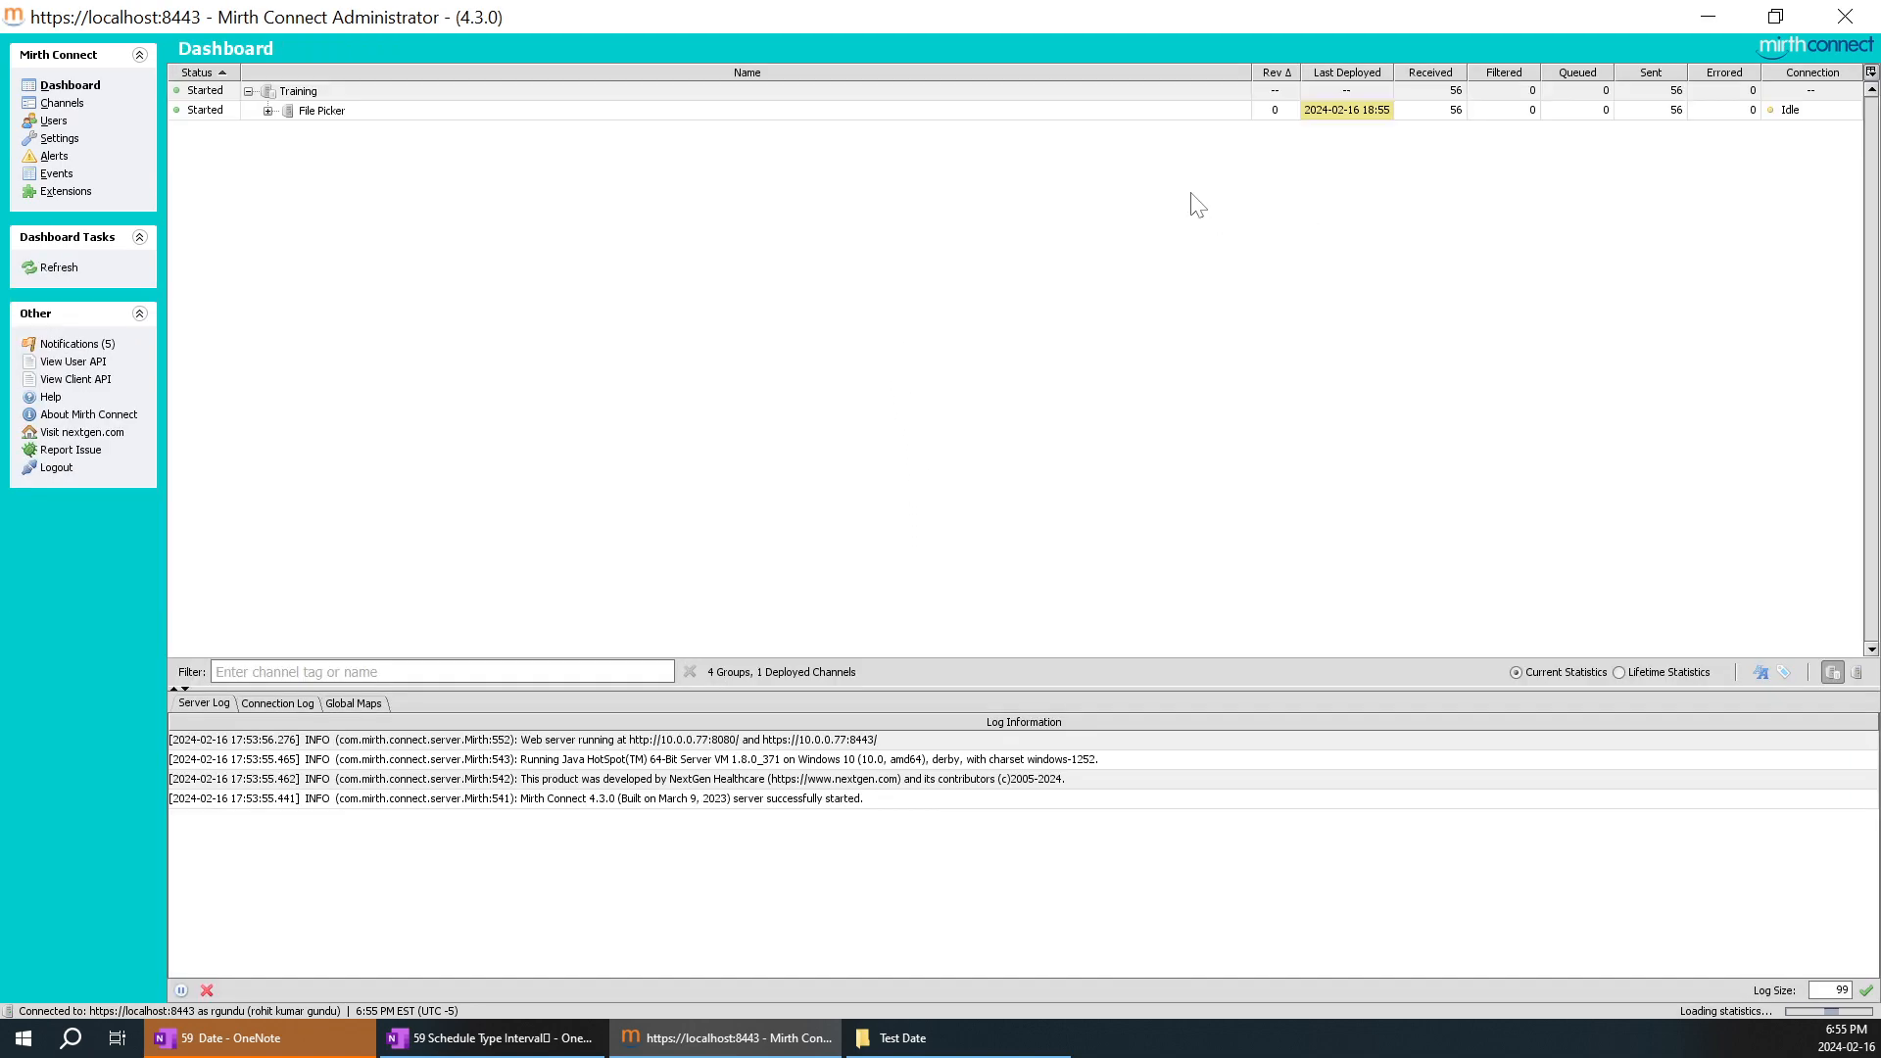
pyautogui.click(267, 112)
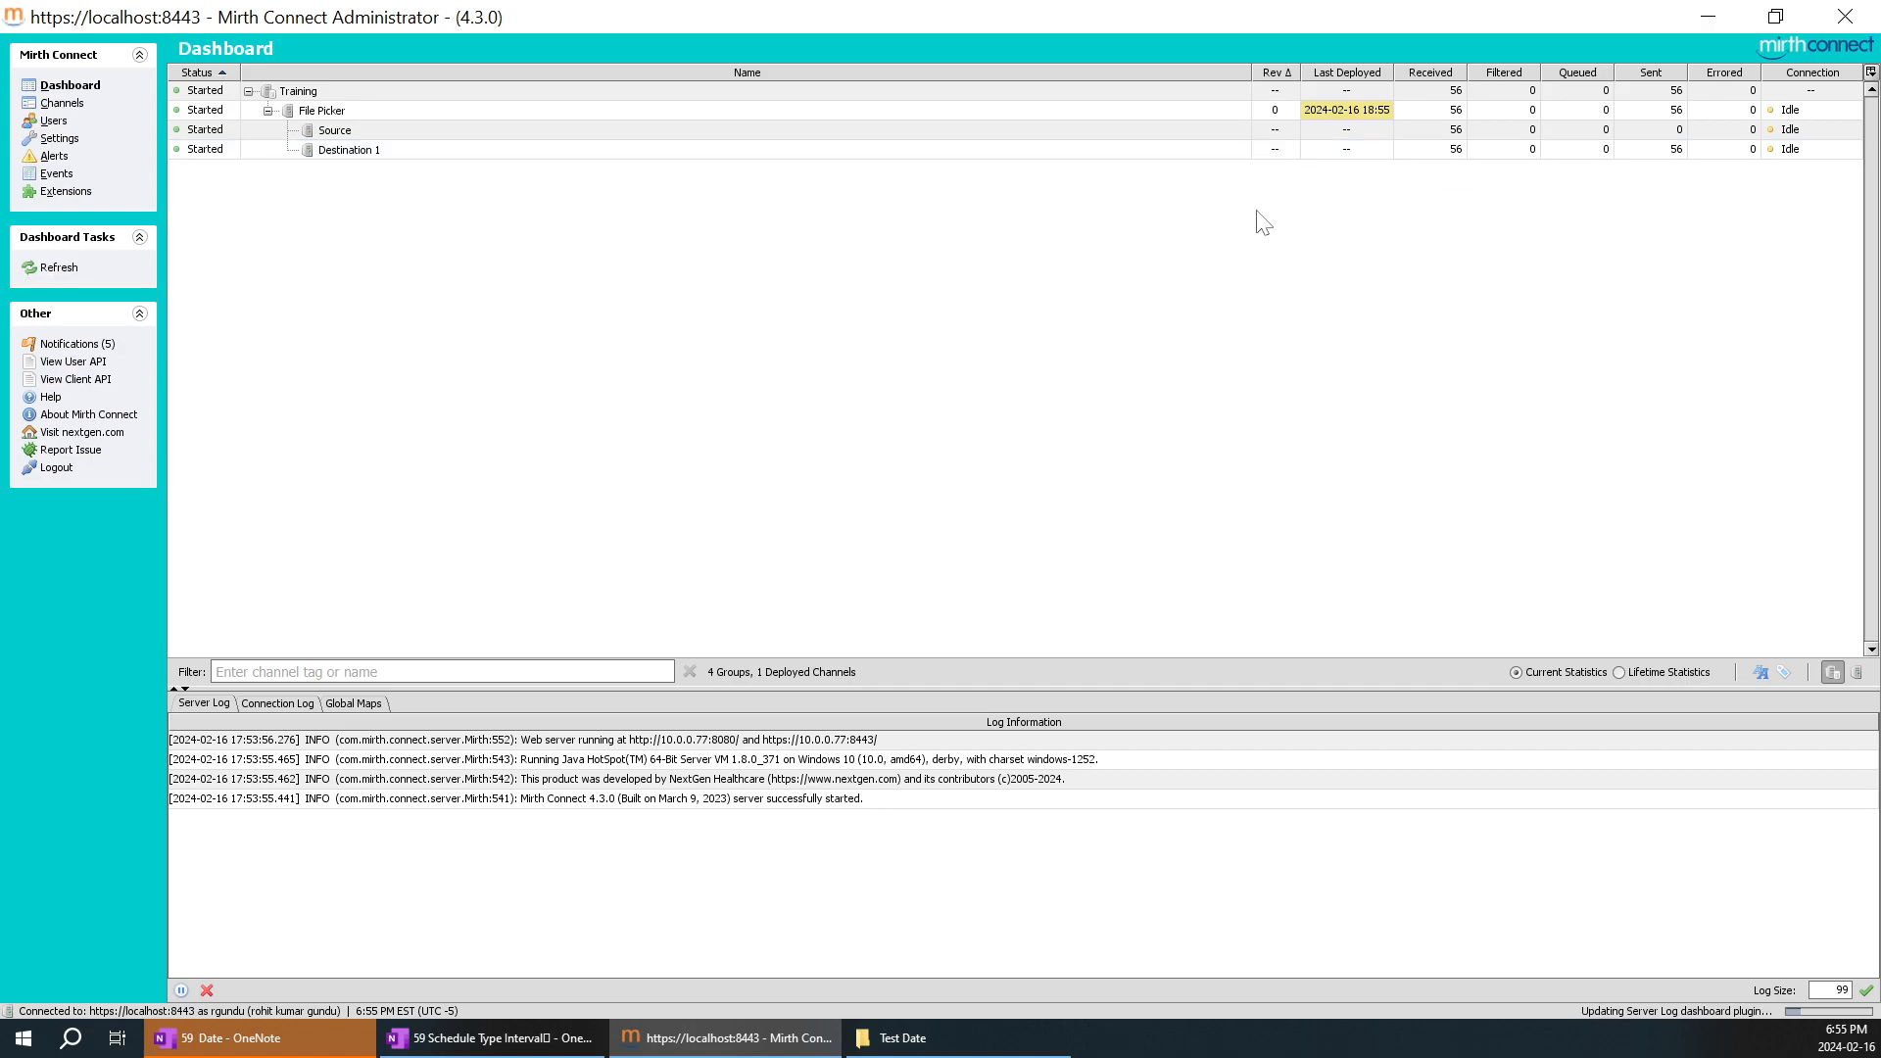
pyautogui.click(1332, 233)
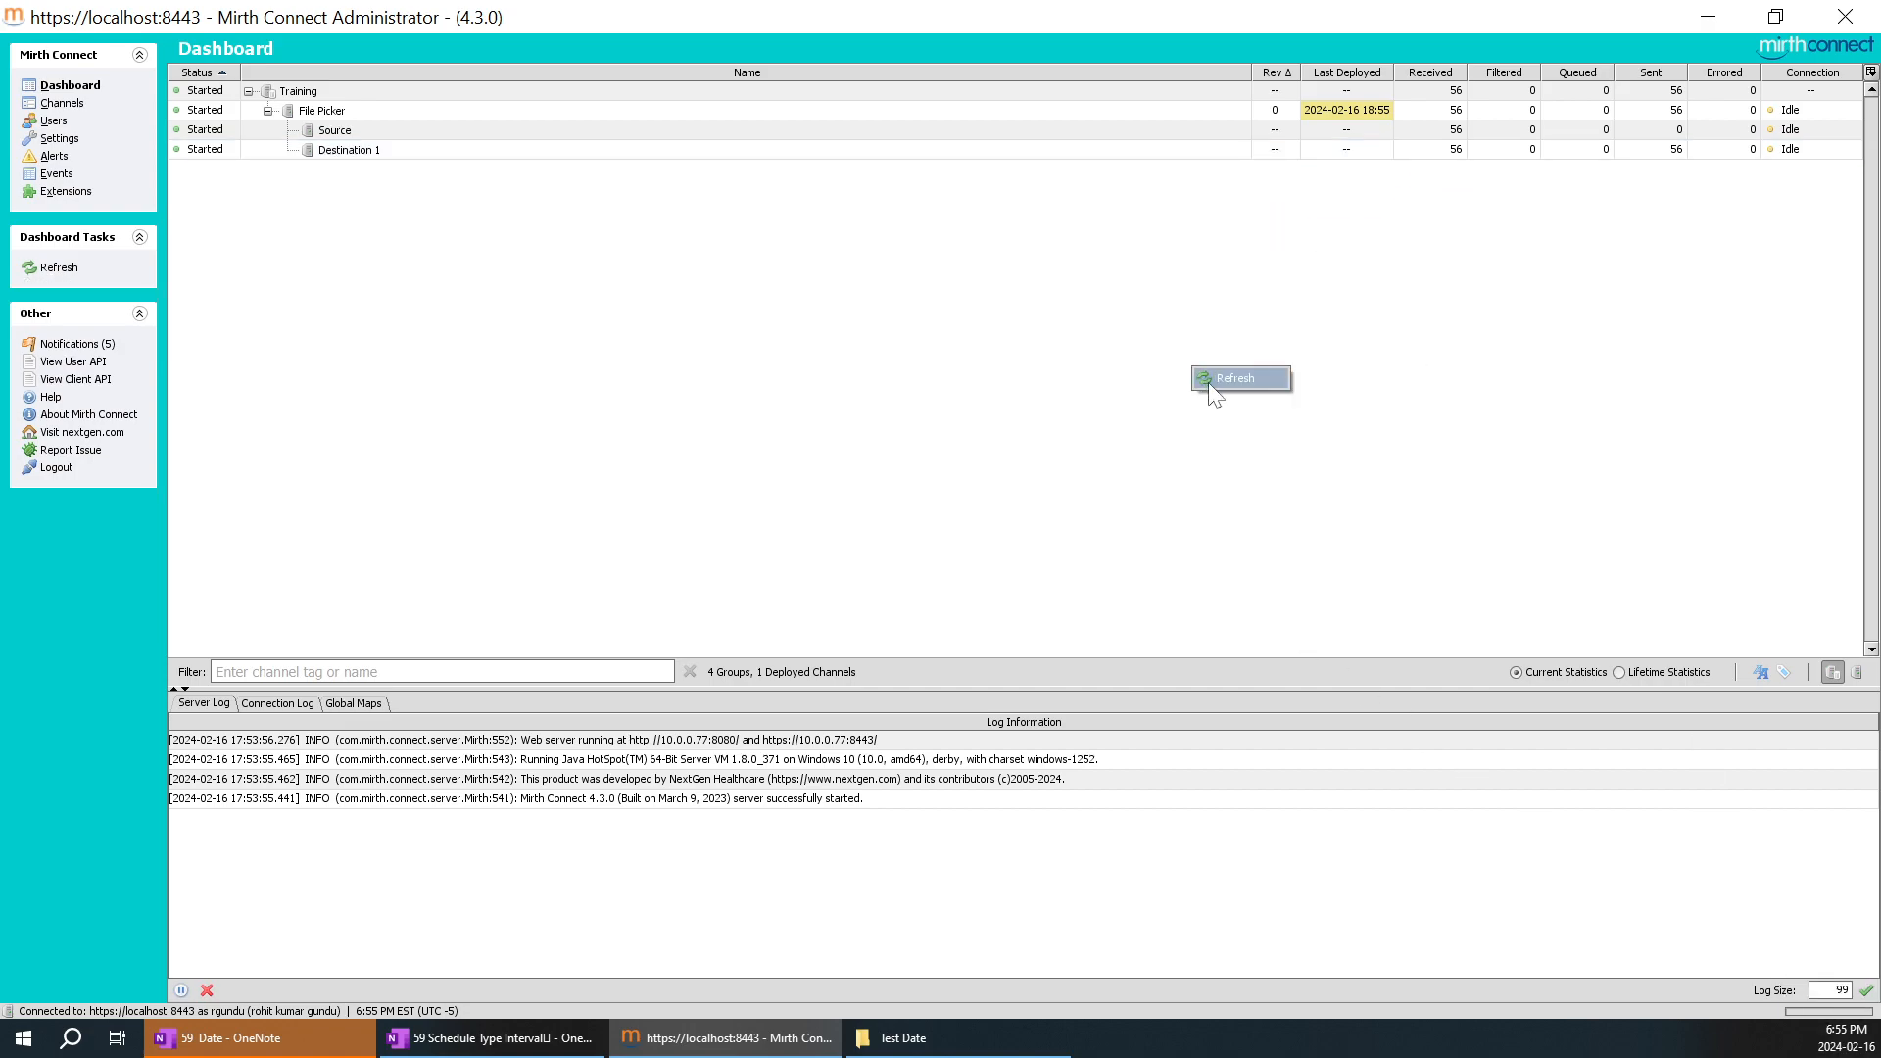
# Step: Extend the File Picker channel's active time range to end at 07:00 PM, checking it against the system clock
pyautogui.click(56, 107)
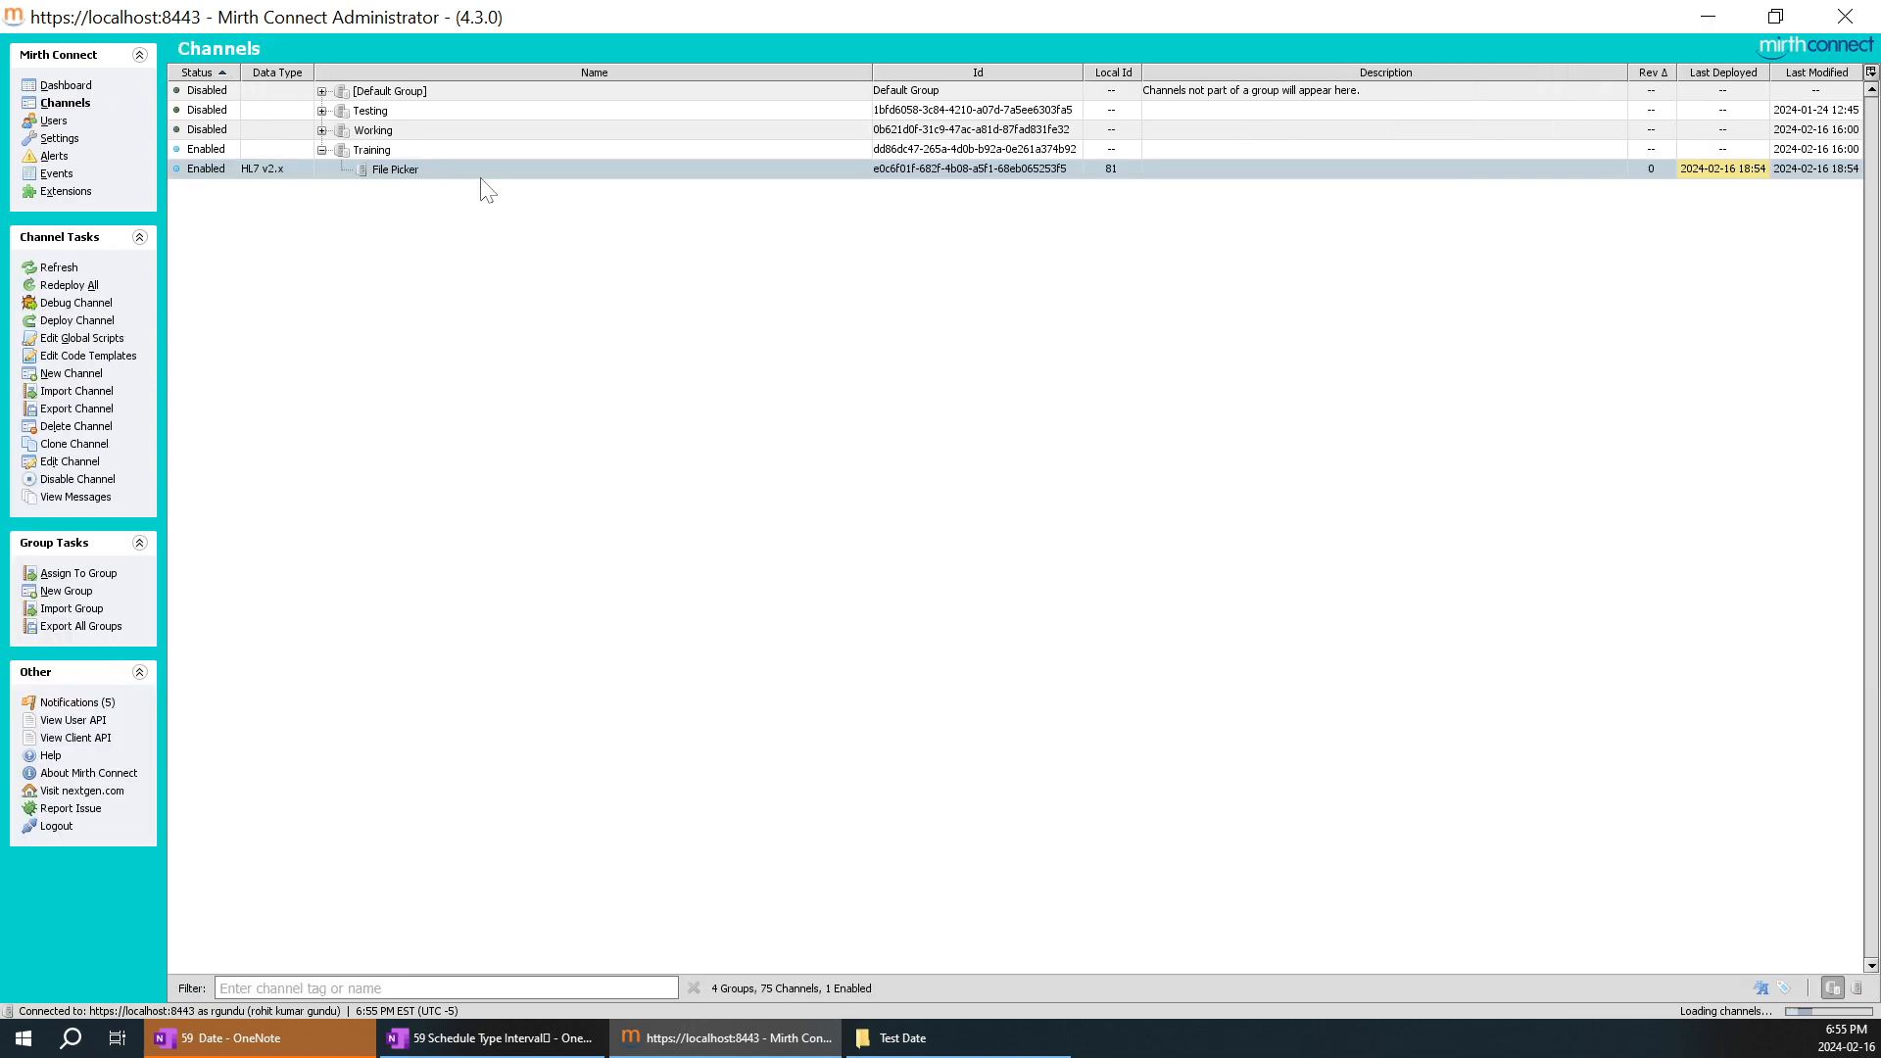
pyautogui.doubleClick(397, 177)
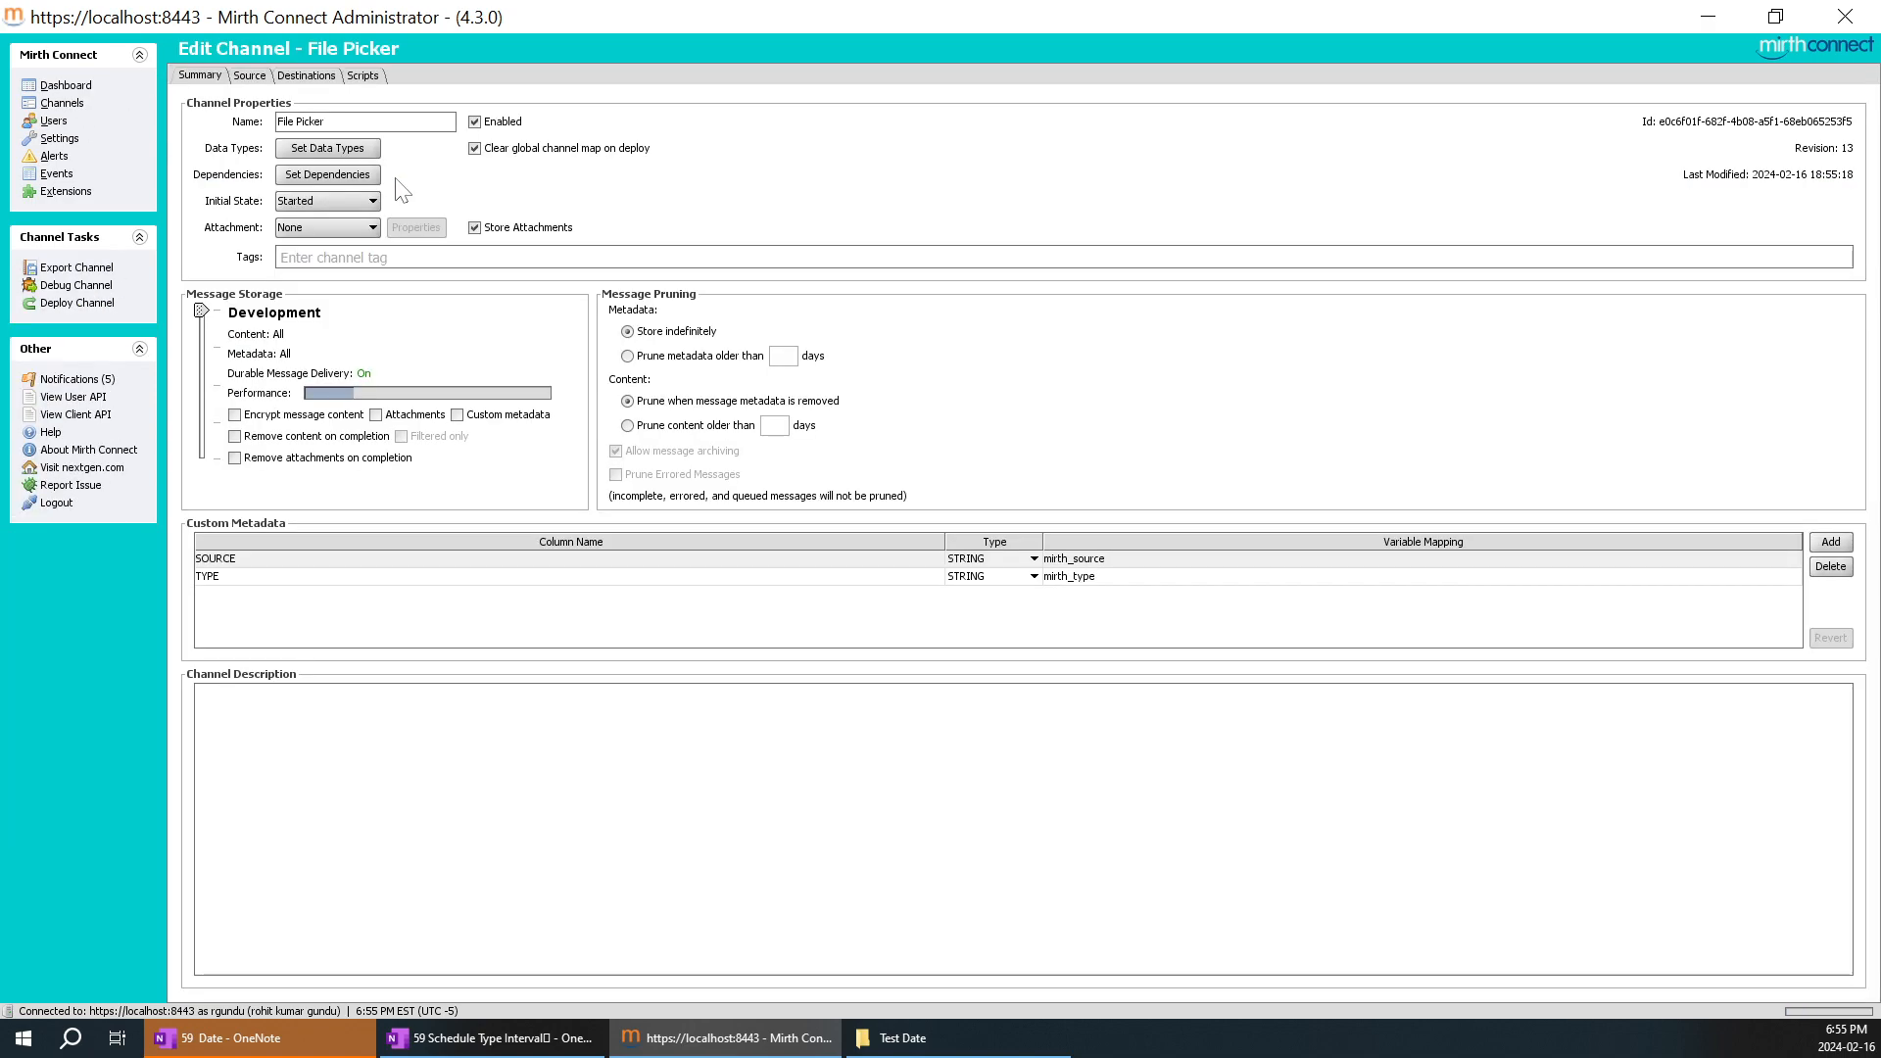
pyautogui.click(249, 77)
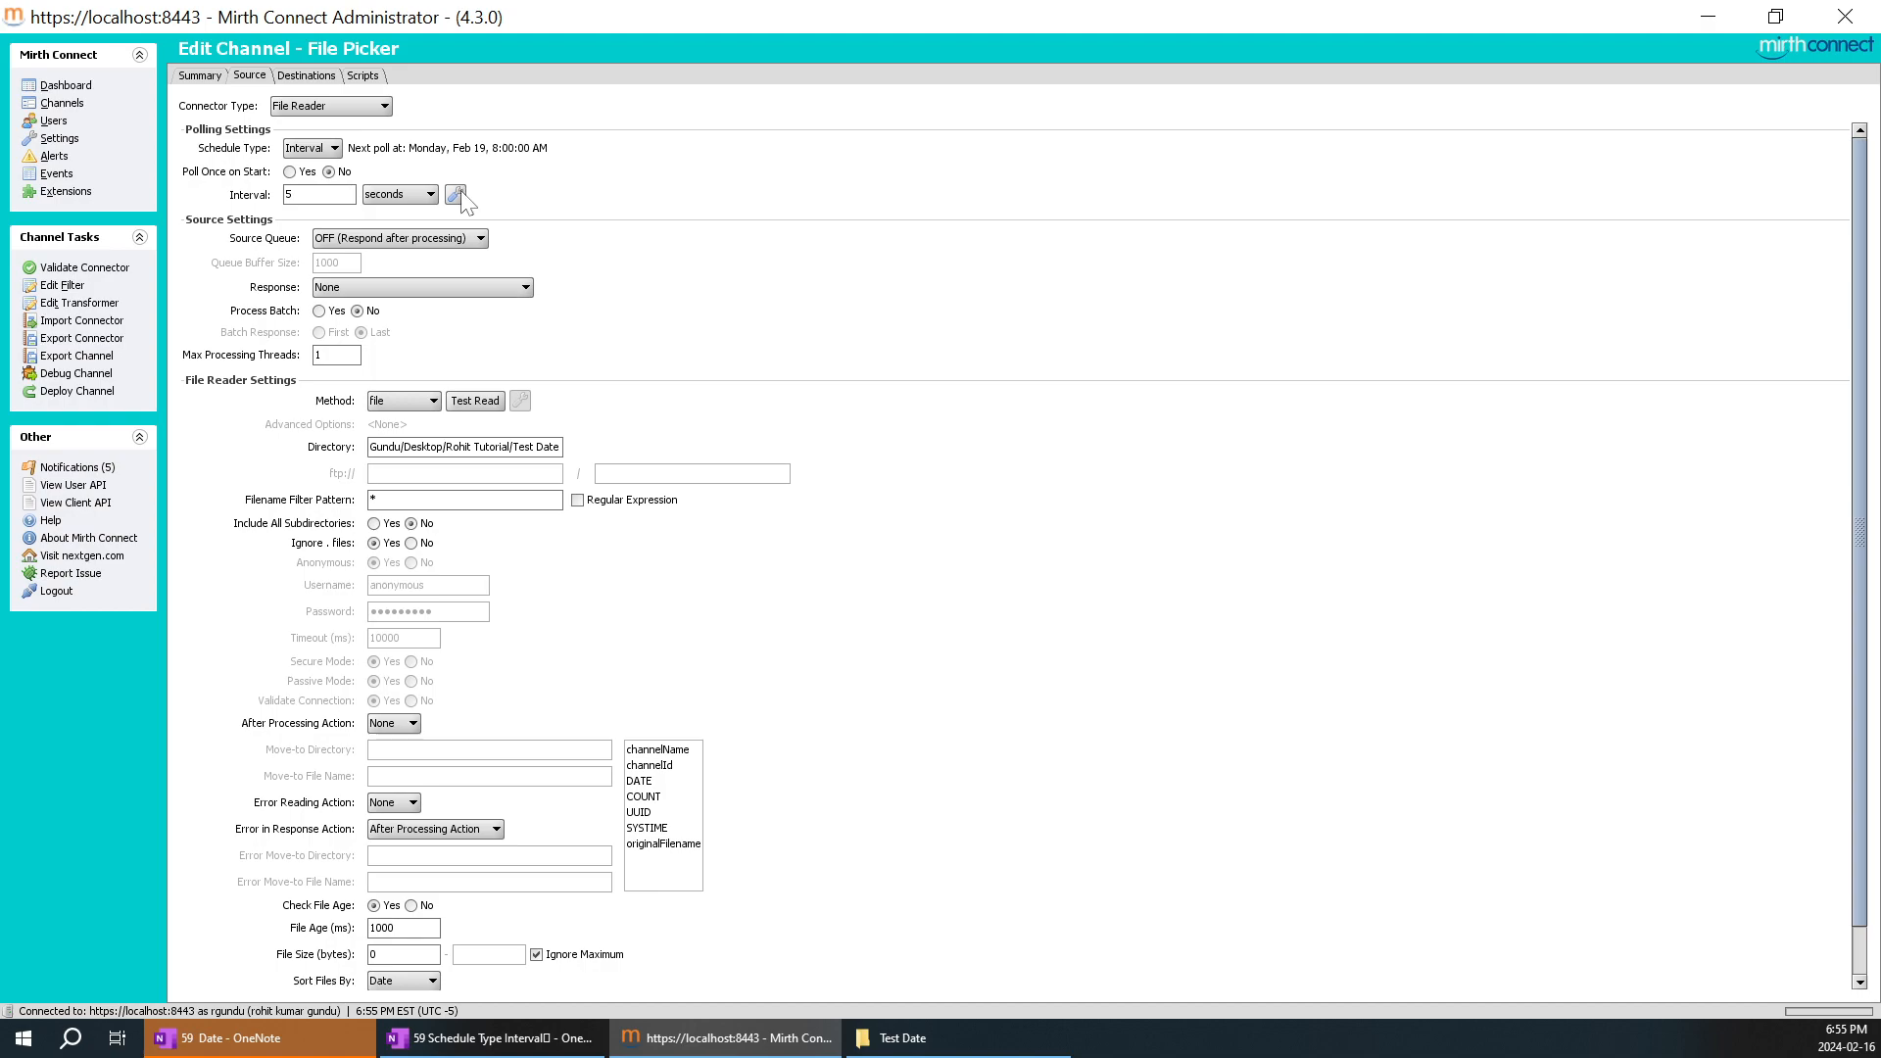
pyautogui.click(456, 195)
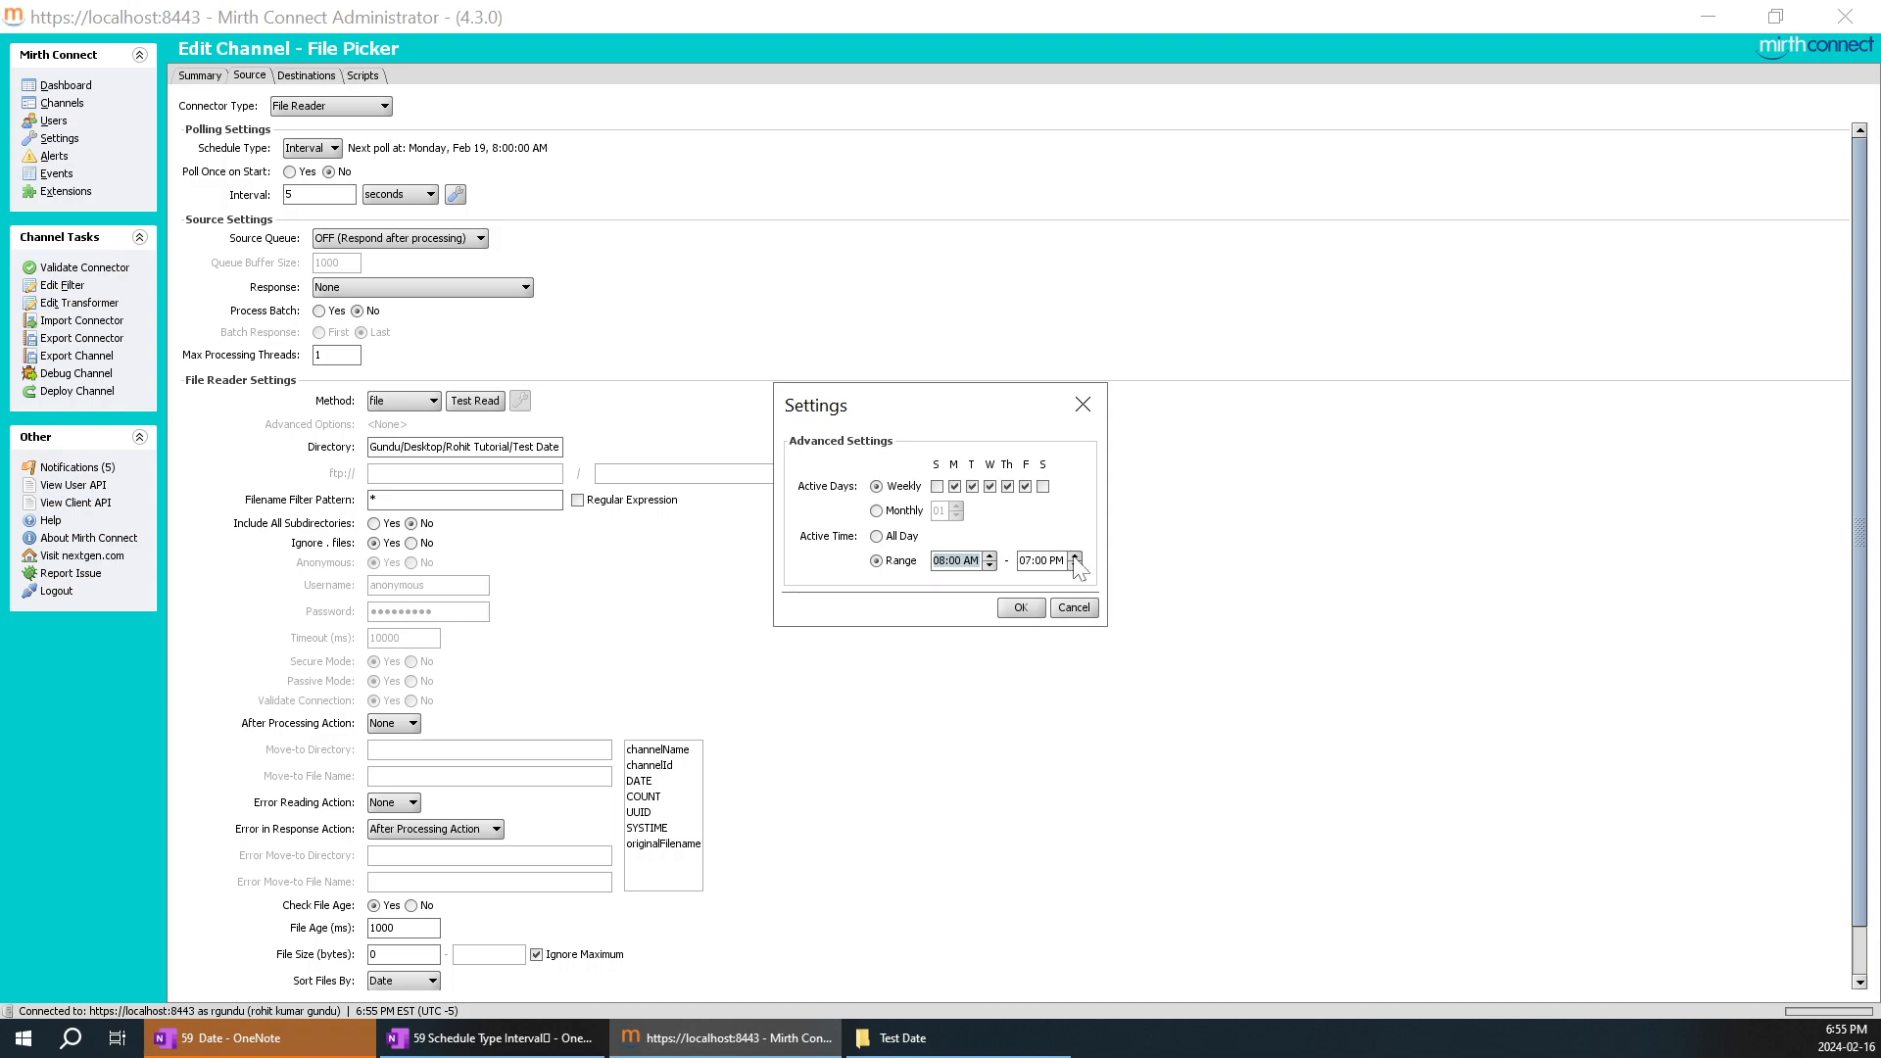
pyautogui.click(1834, 1036)
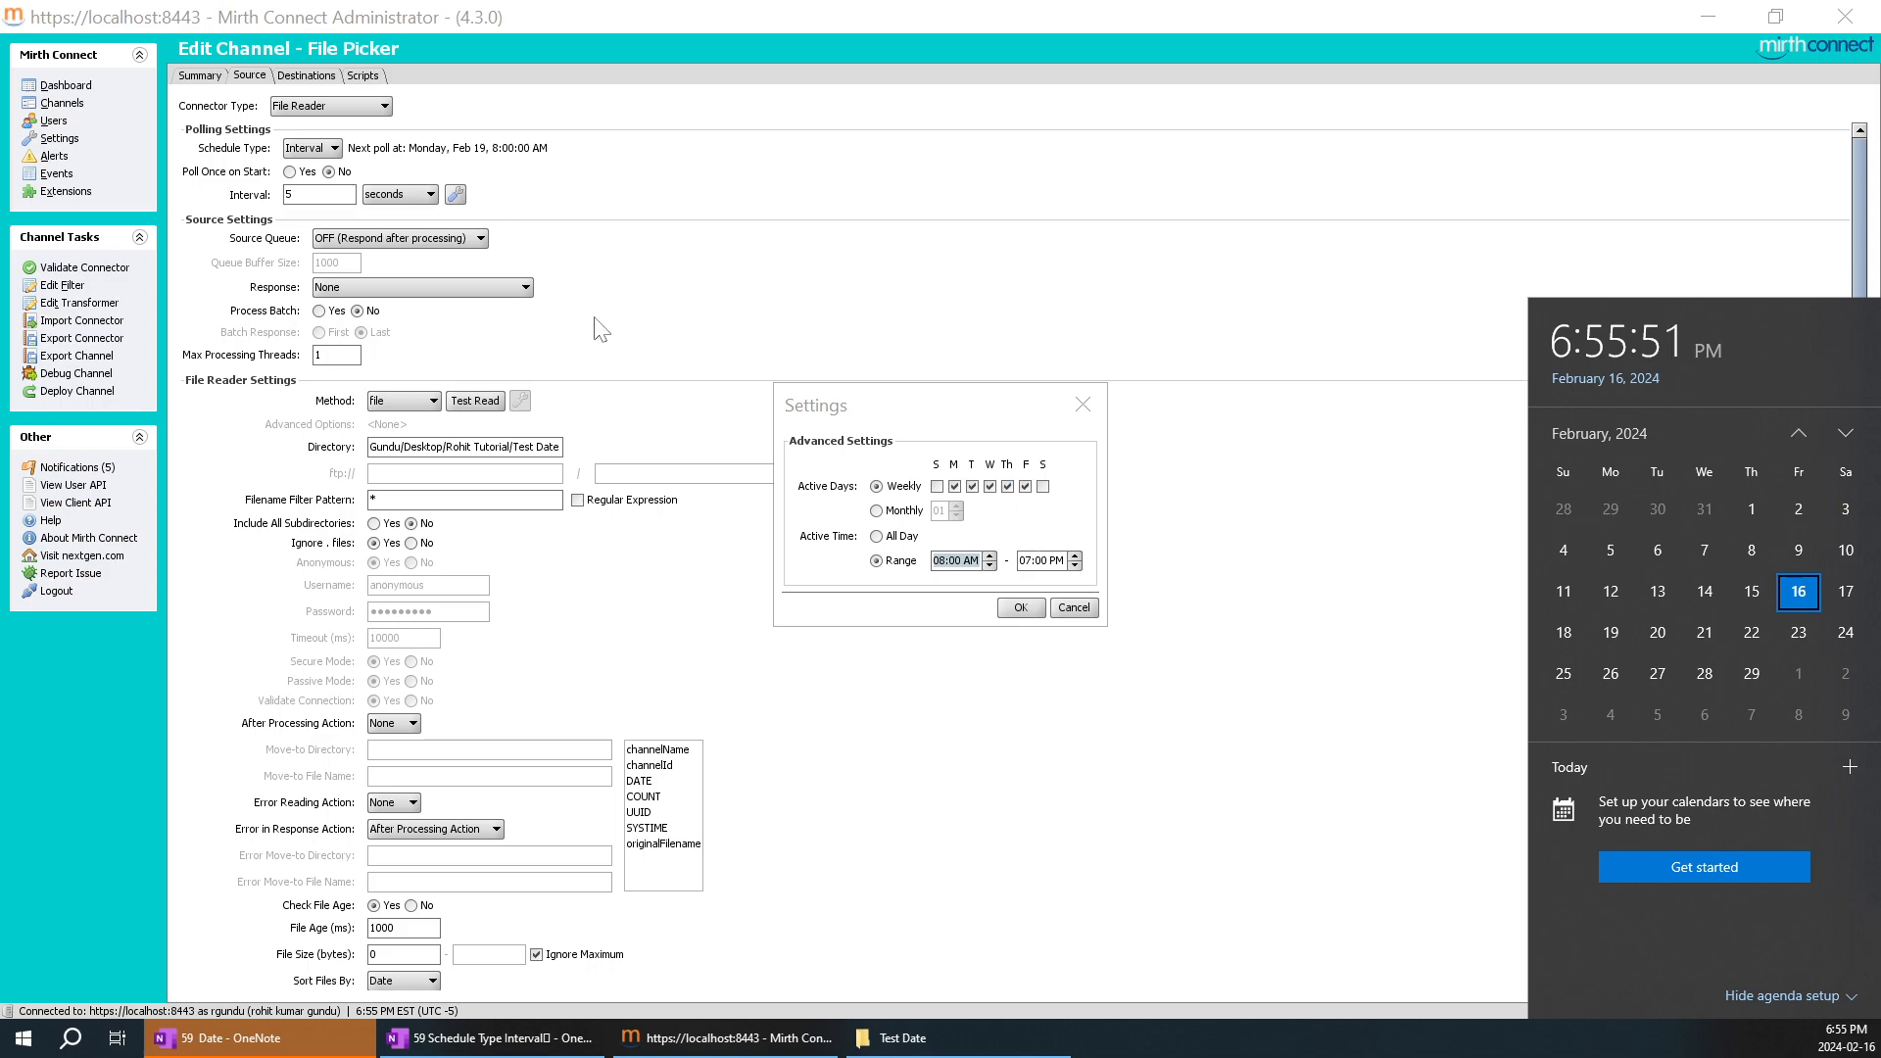
pyautogui.click(1020, 607)
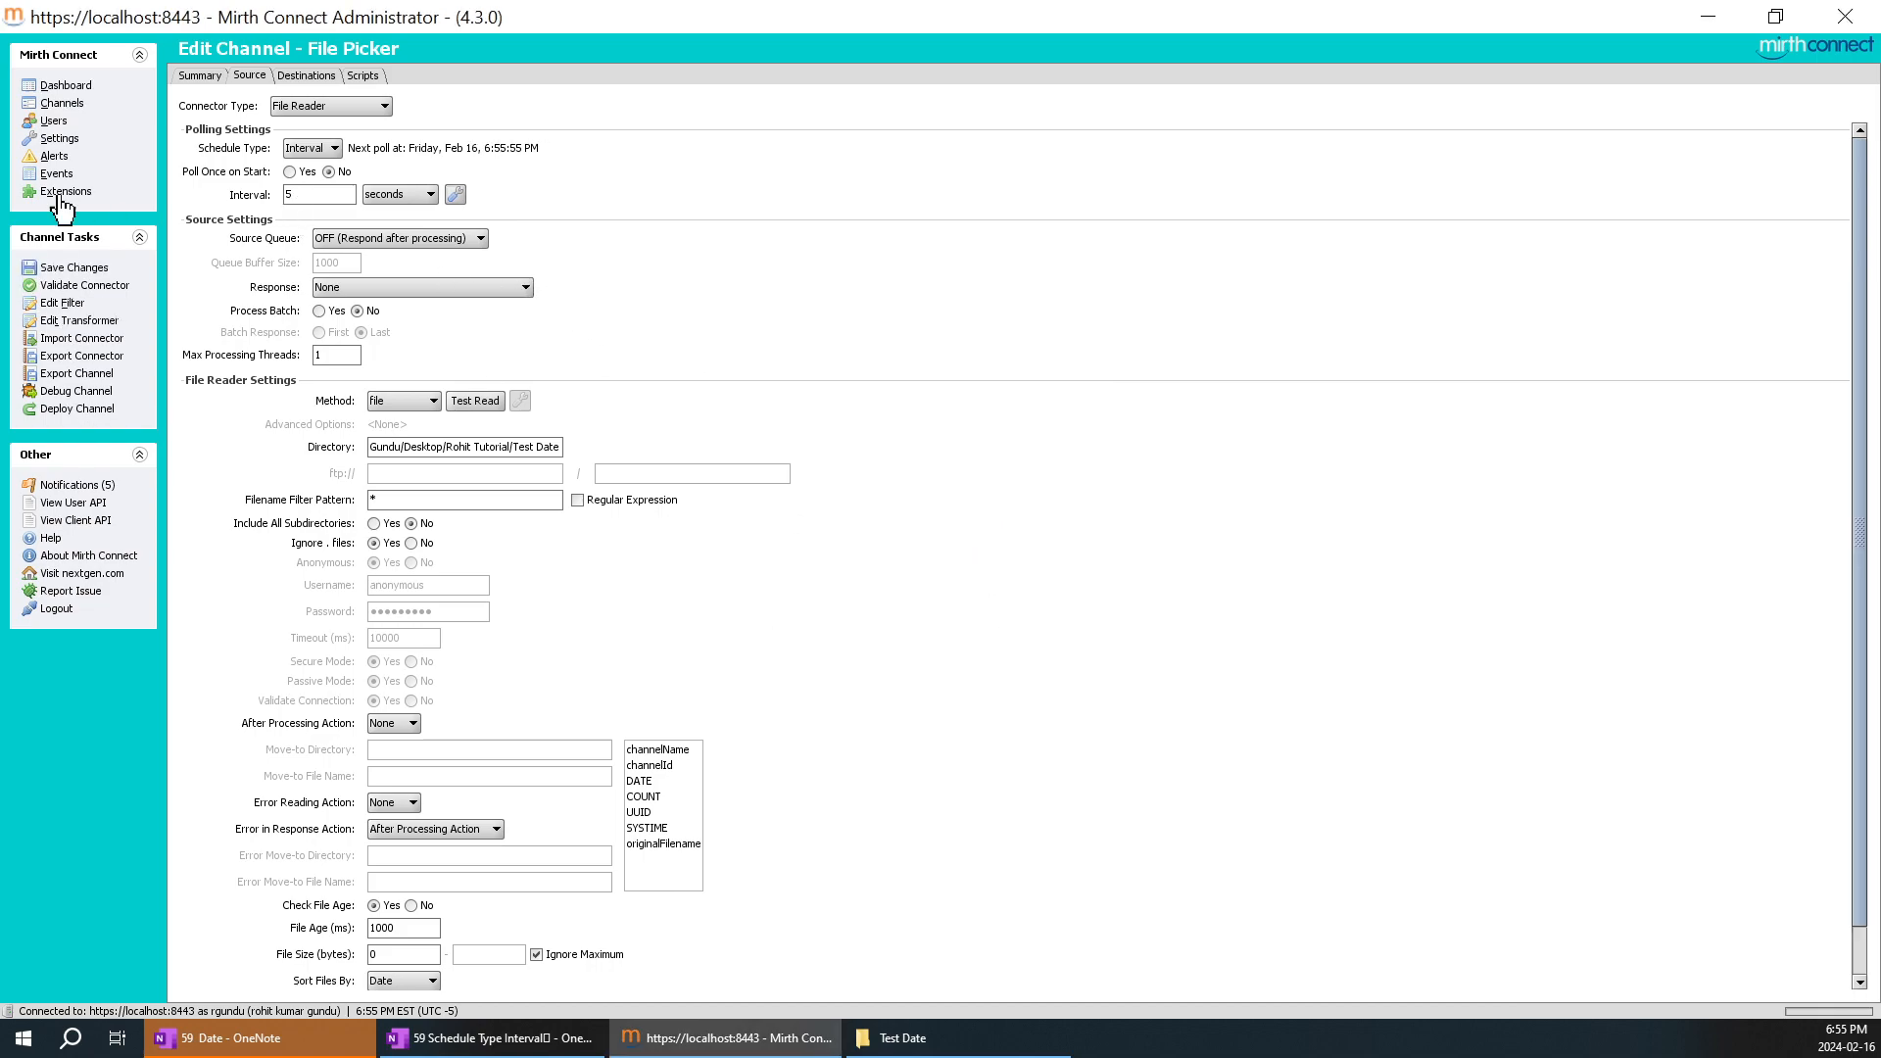
# Step: Save the extended active time range and redeploy the File Picker channel
pyautogui.click(93, 269)
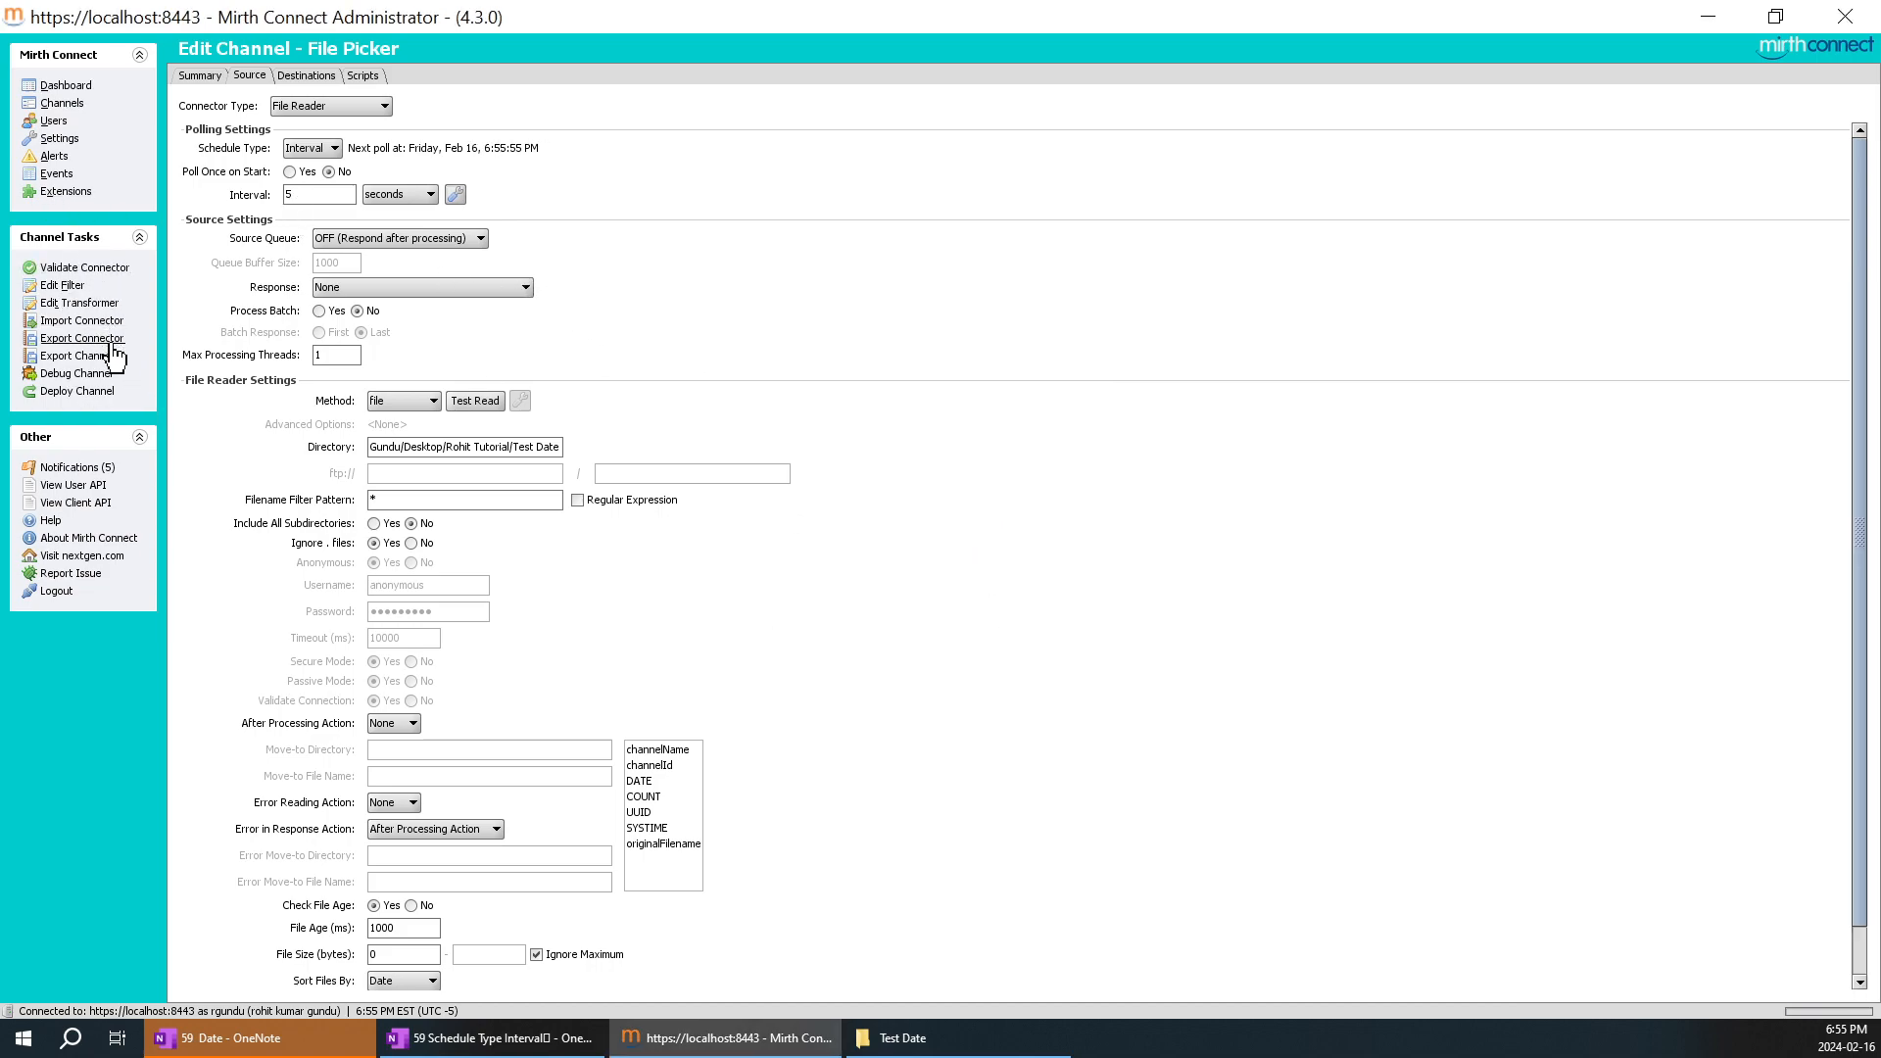
pyautogui.click(110, 393)
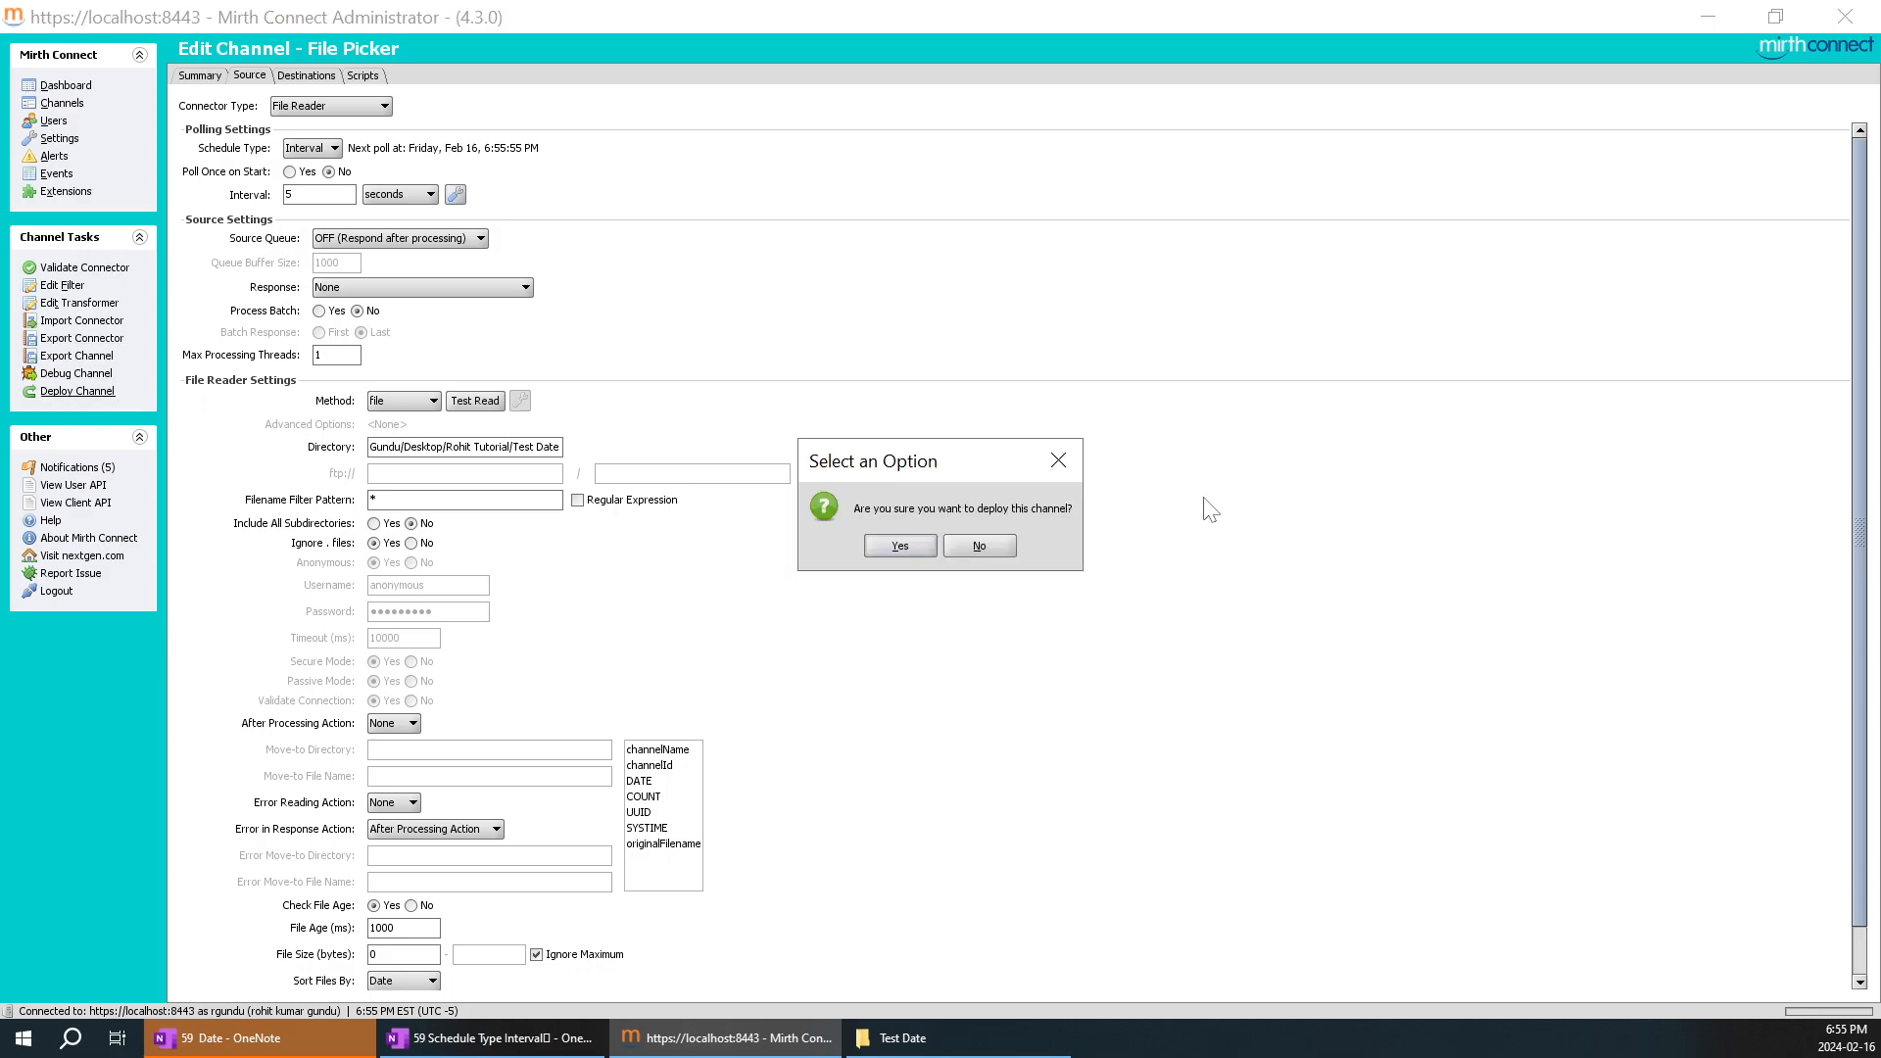
pyautogui.click(926, 545)
# Step: Refresh the dashboard and expand the File Picker channel to check whether files are polled within the active time range
pyautogui.rightClick(1385, 230)
pyautogui.click(1427, 240)
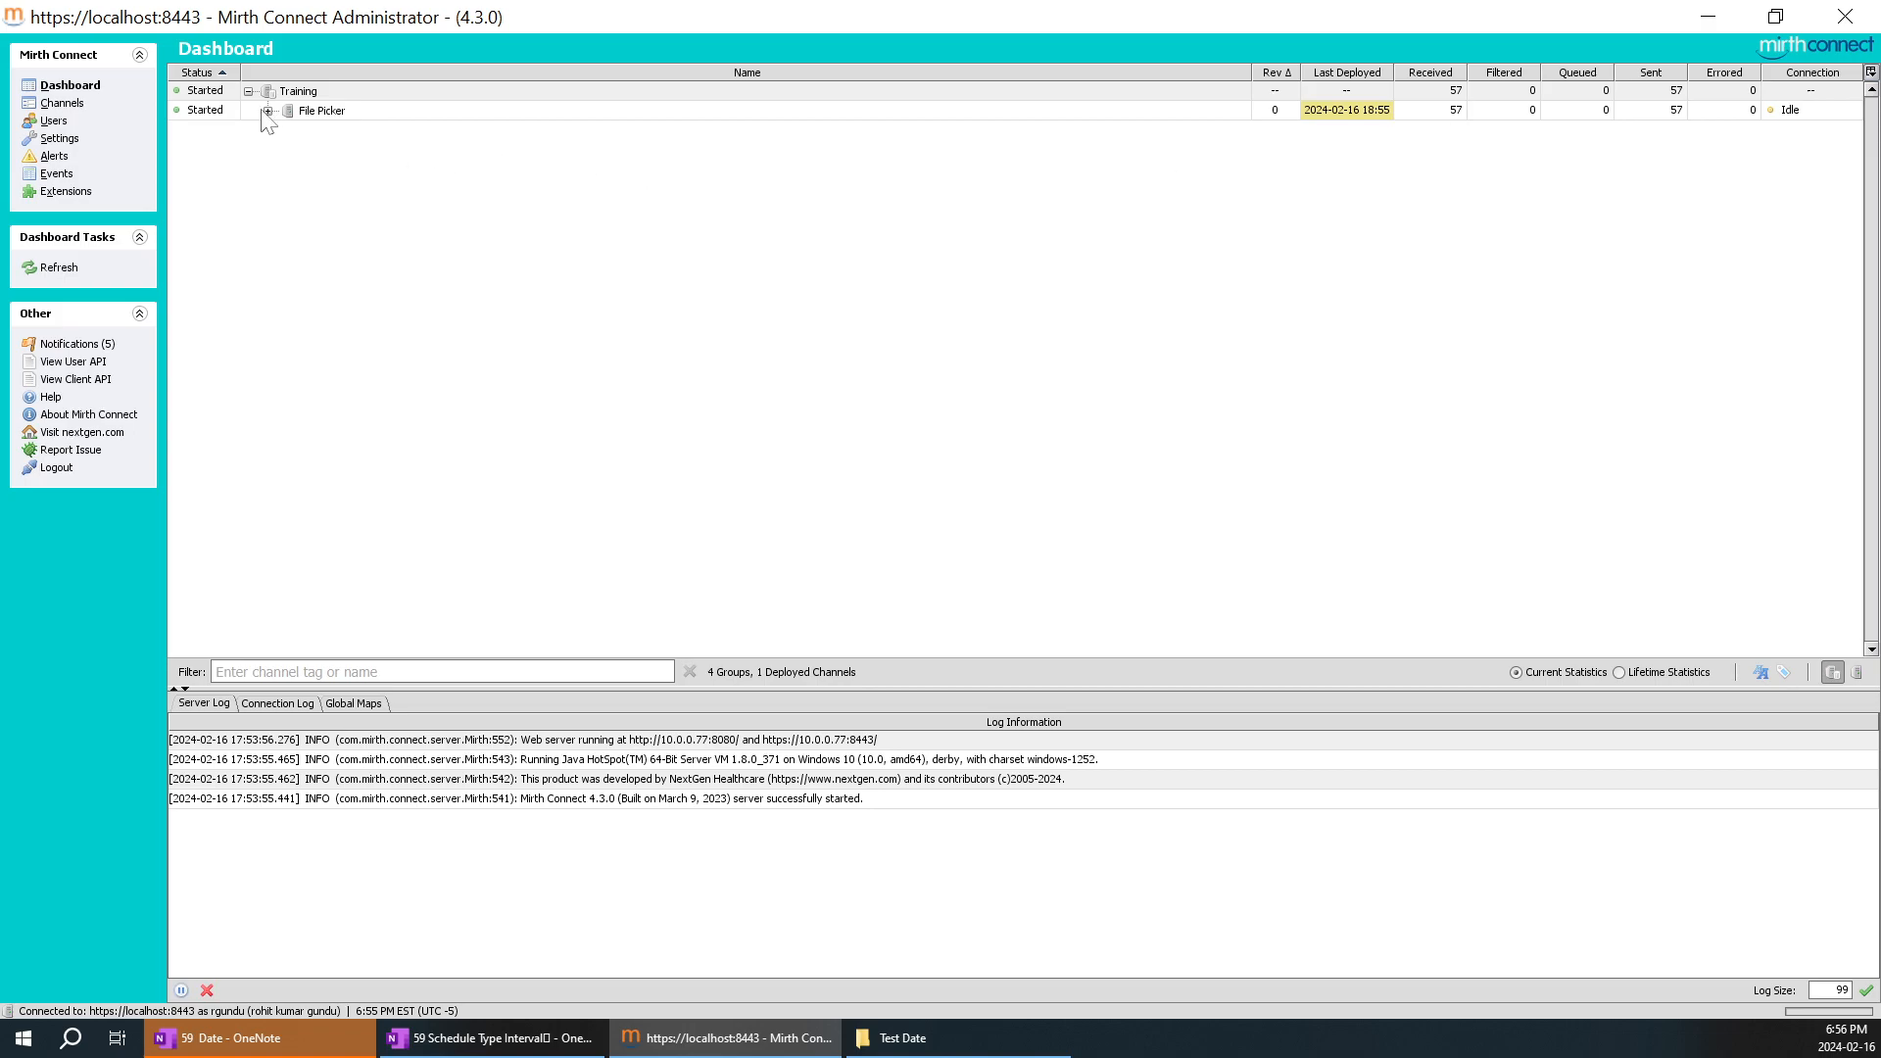
pyautogui.click(267, 110)
pyautogui.rightClick(1102, 328)
pyautogui.click(1128, 343)
pyautogui.rightClick(1367, 252)
pyautogui.click(1409, 262)
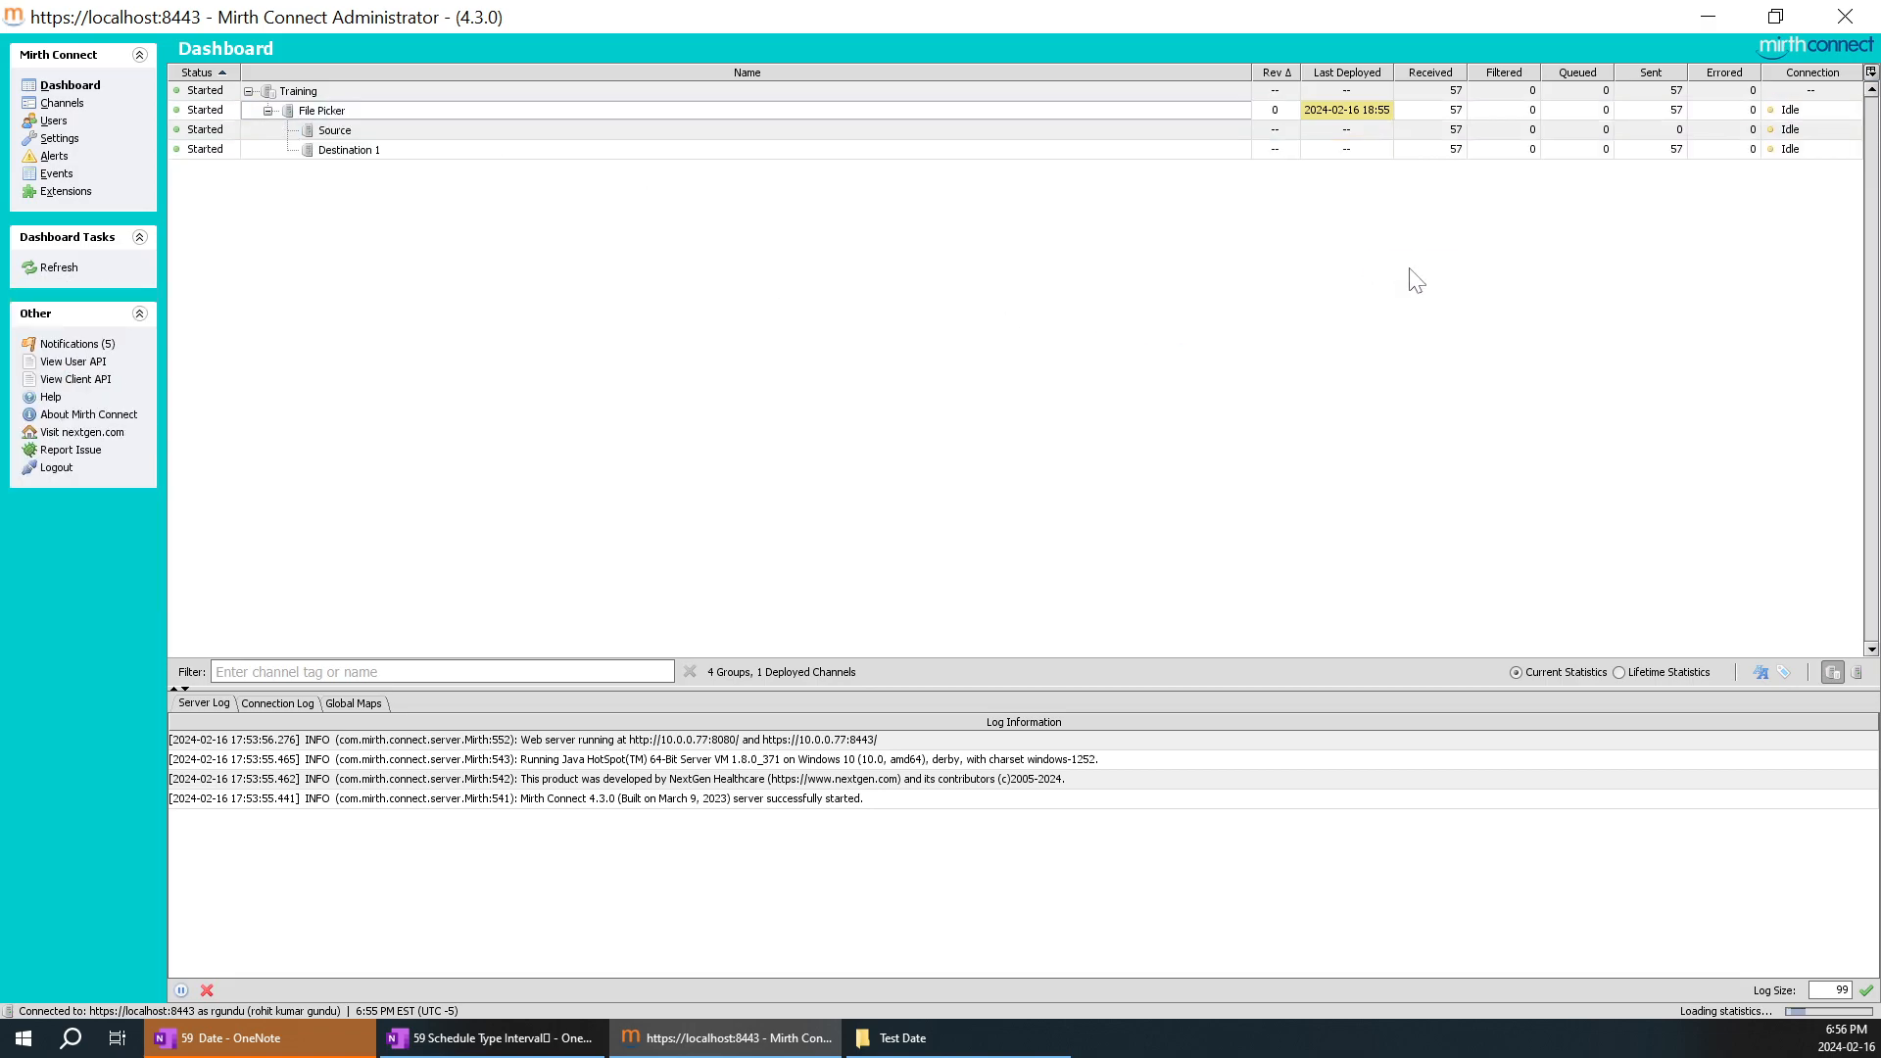
# Step: Reopen the File Picker channel's source settings and show the available polling schedule types
pyautogui.click(61, 103)
pyautogui.doubleClick(388, 178)
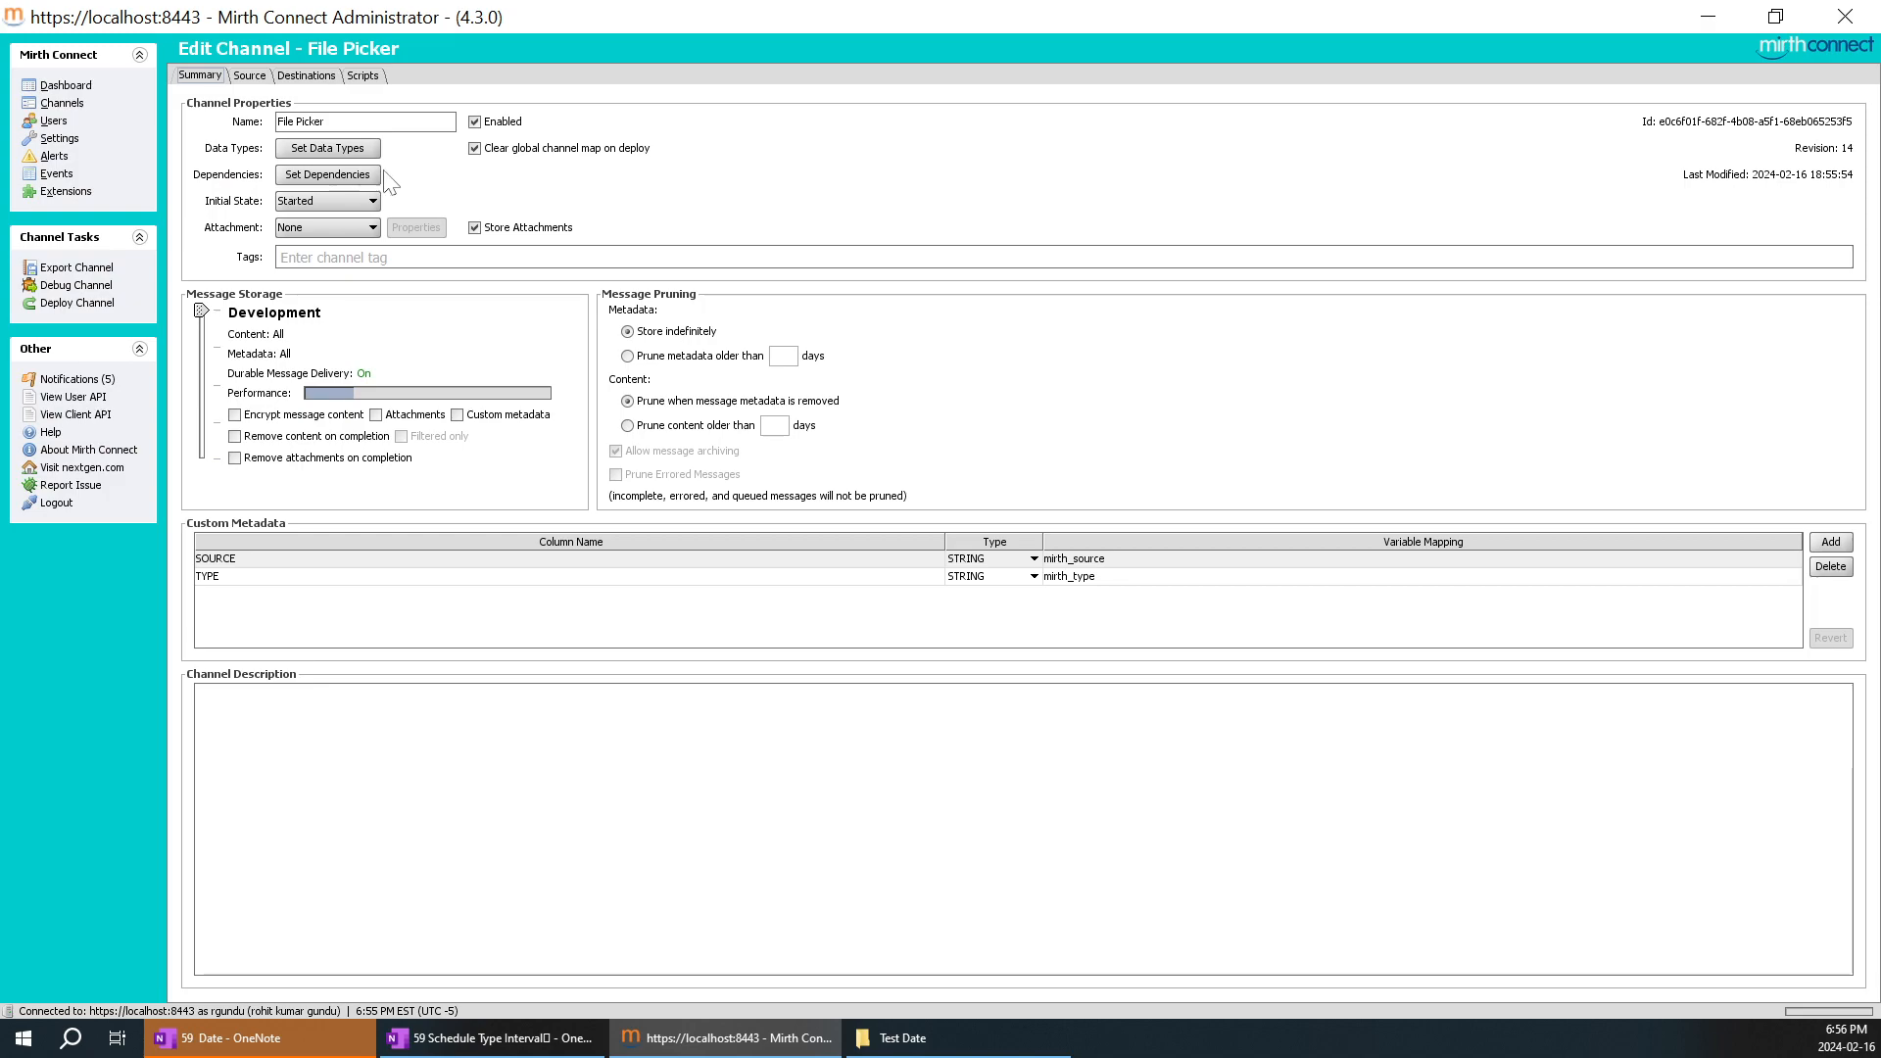
pyautogui.click(250, 76)
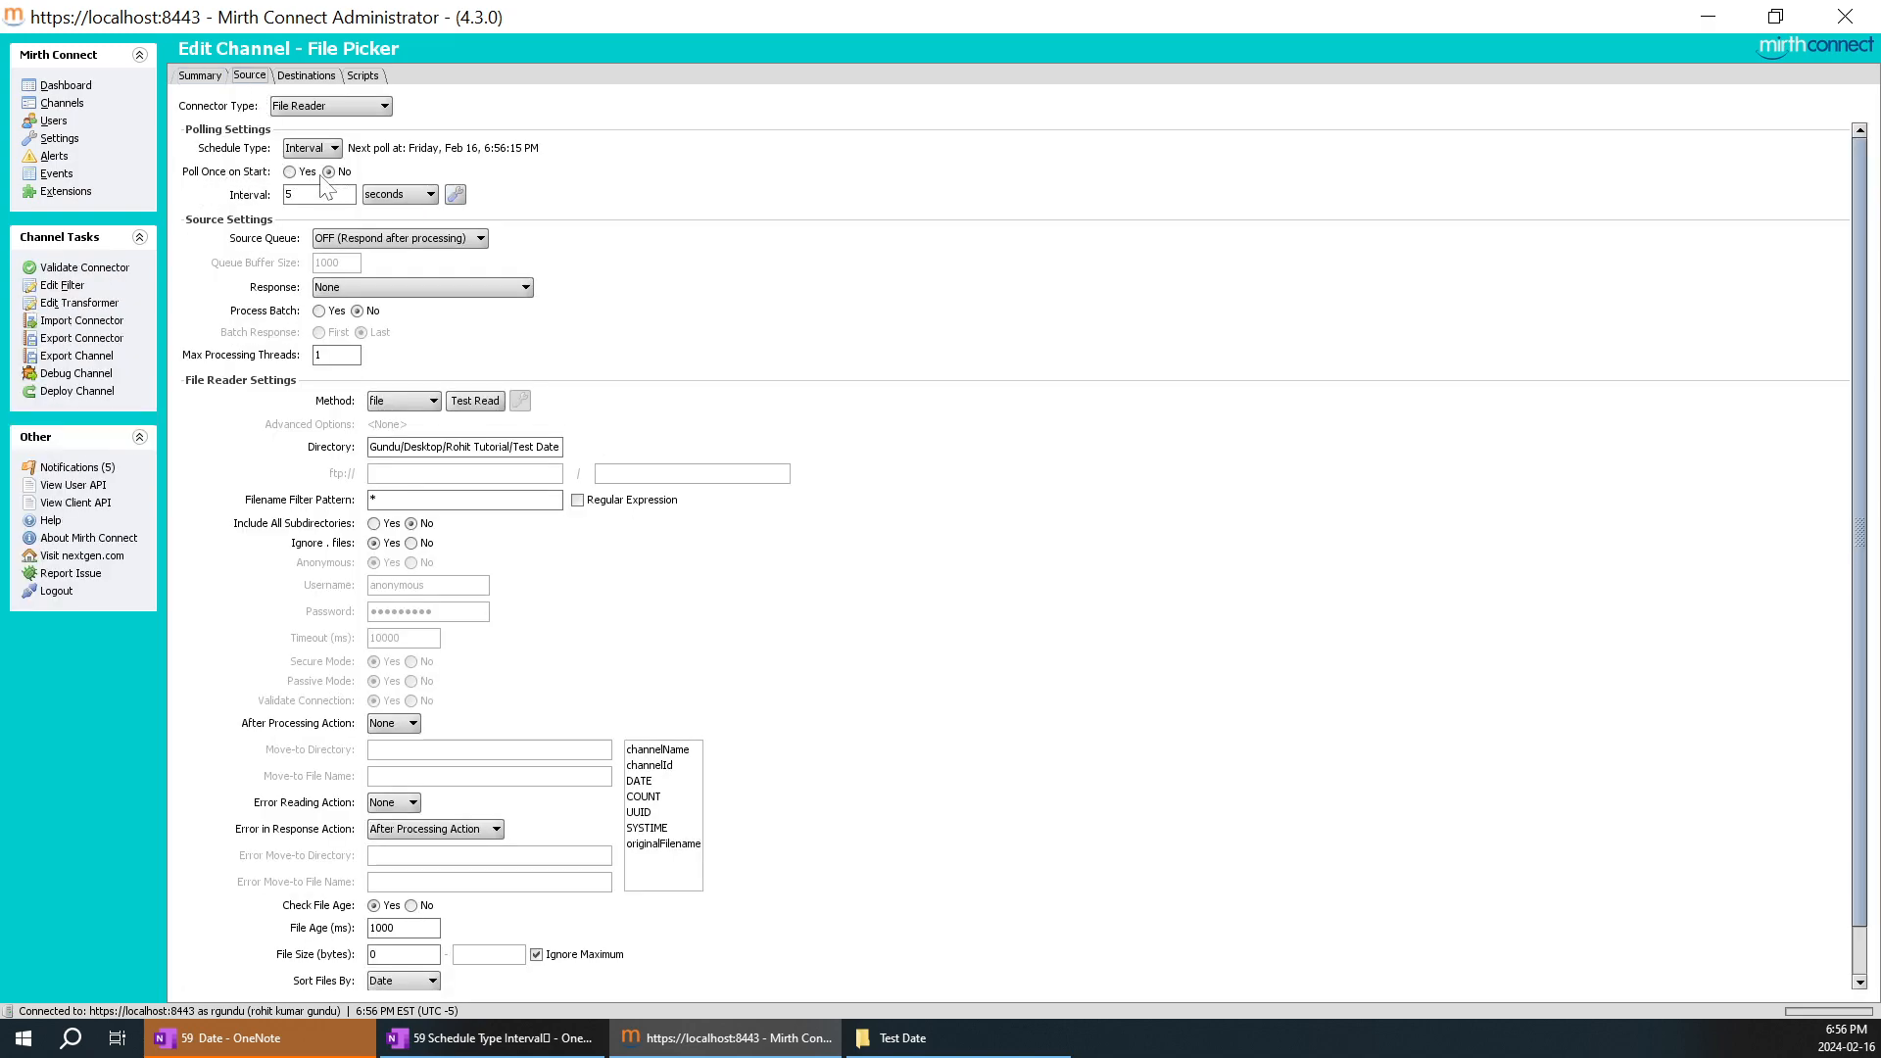
pyautogui.click(329, 149)
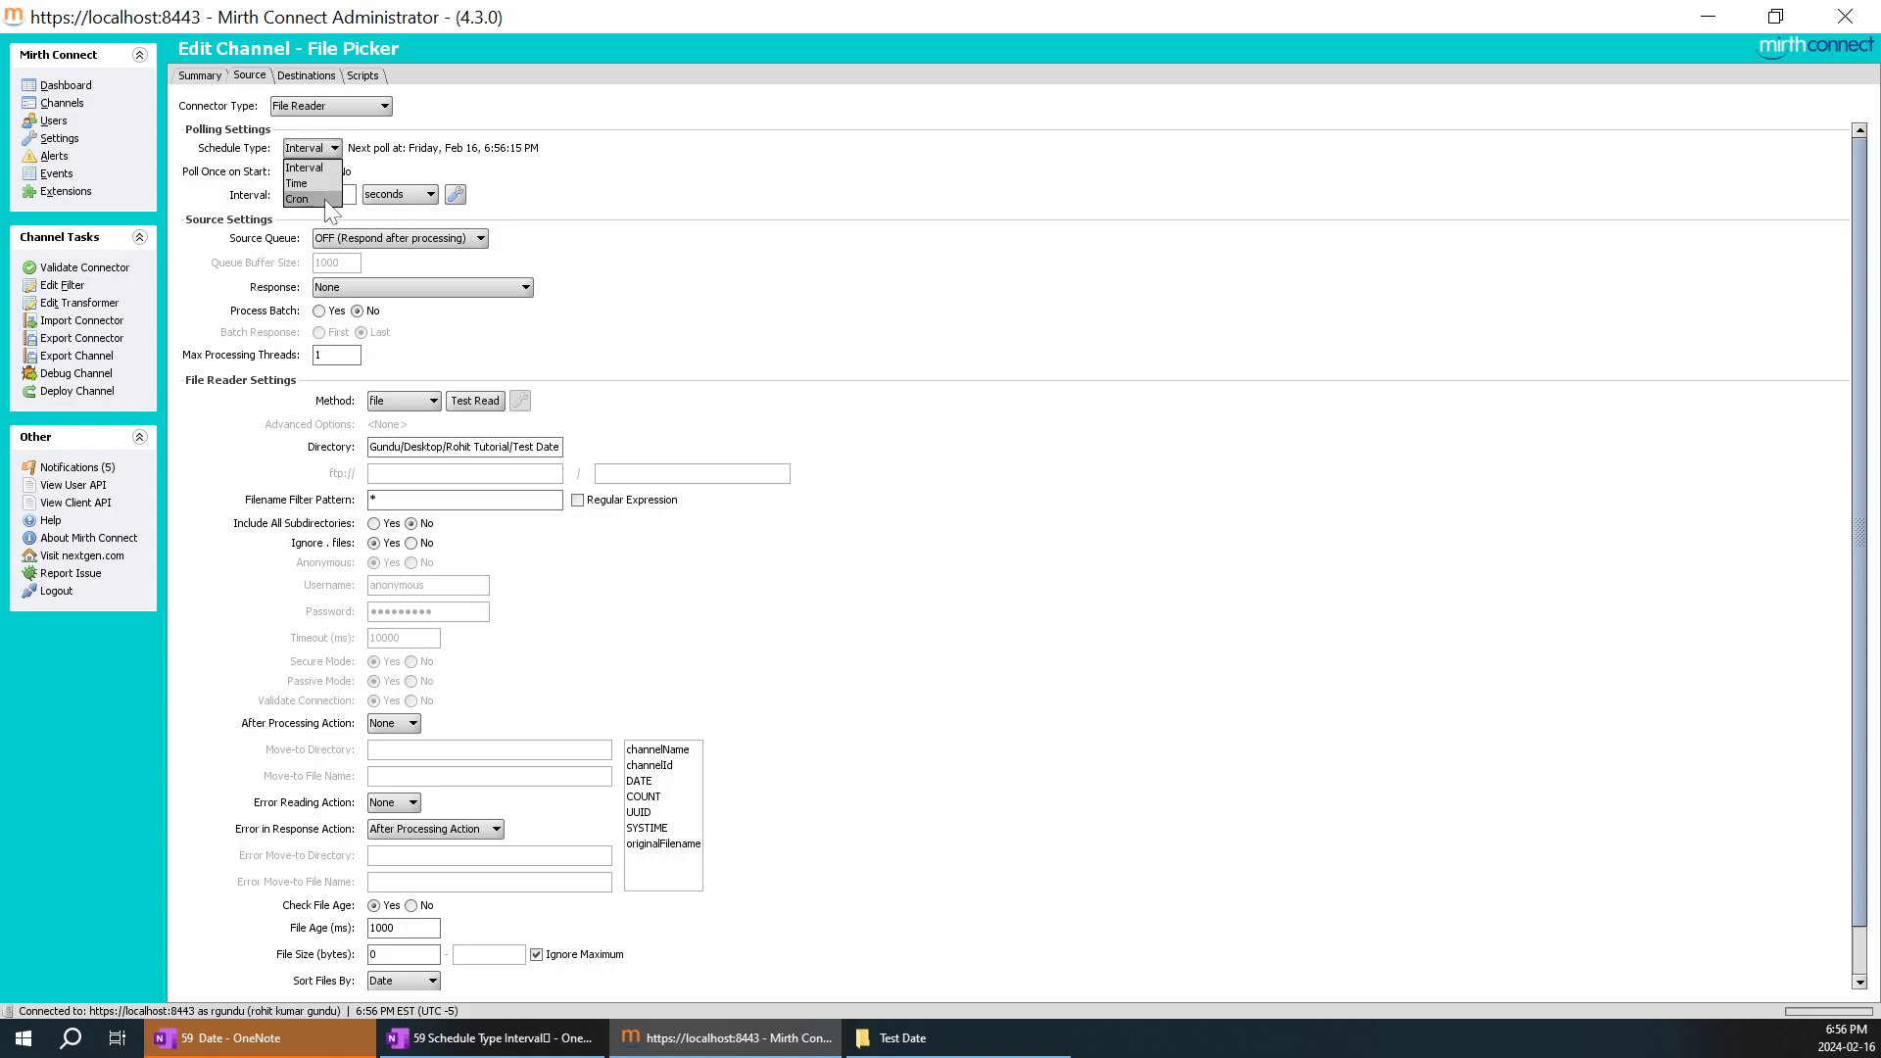